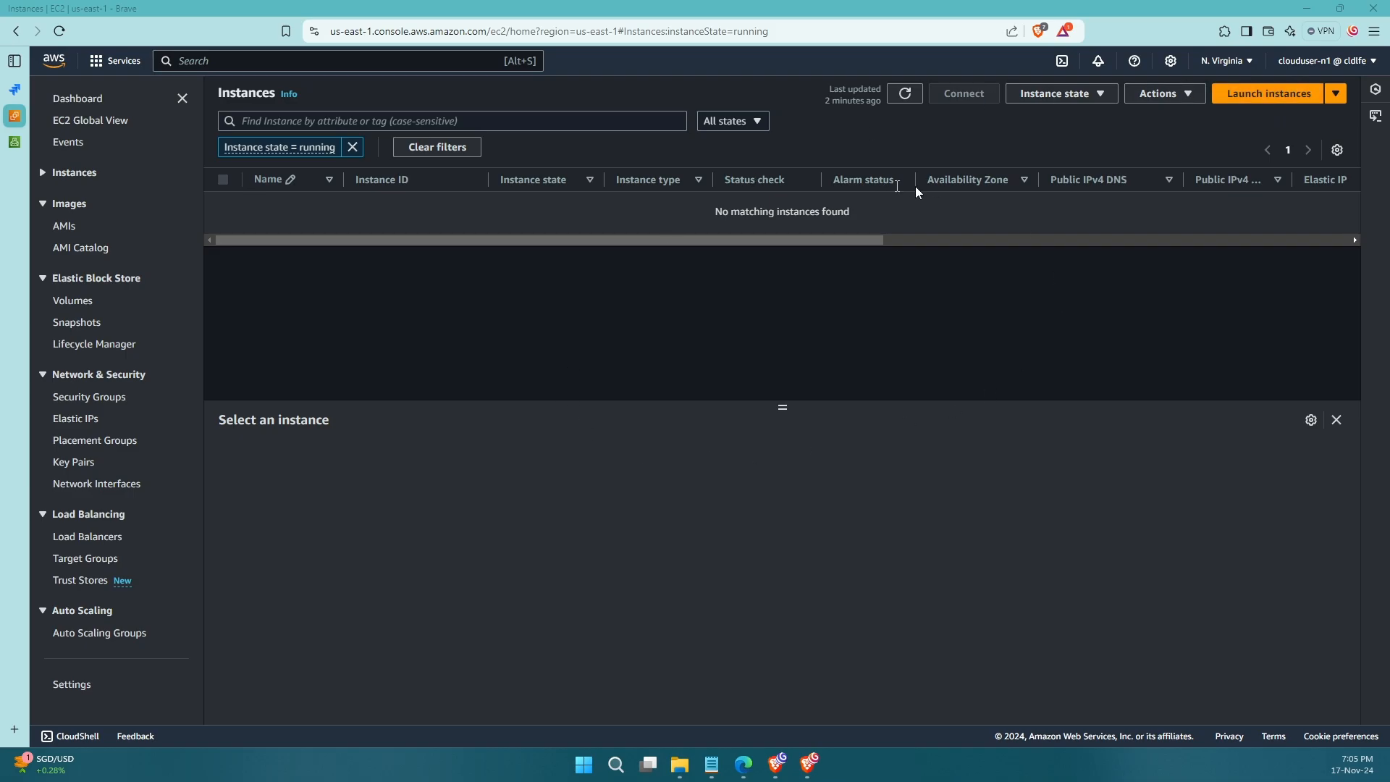
Start launching a new EC2 instance and name it "spot-persistence-test"
left_click(1271, 97)
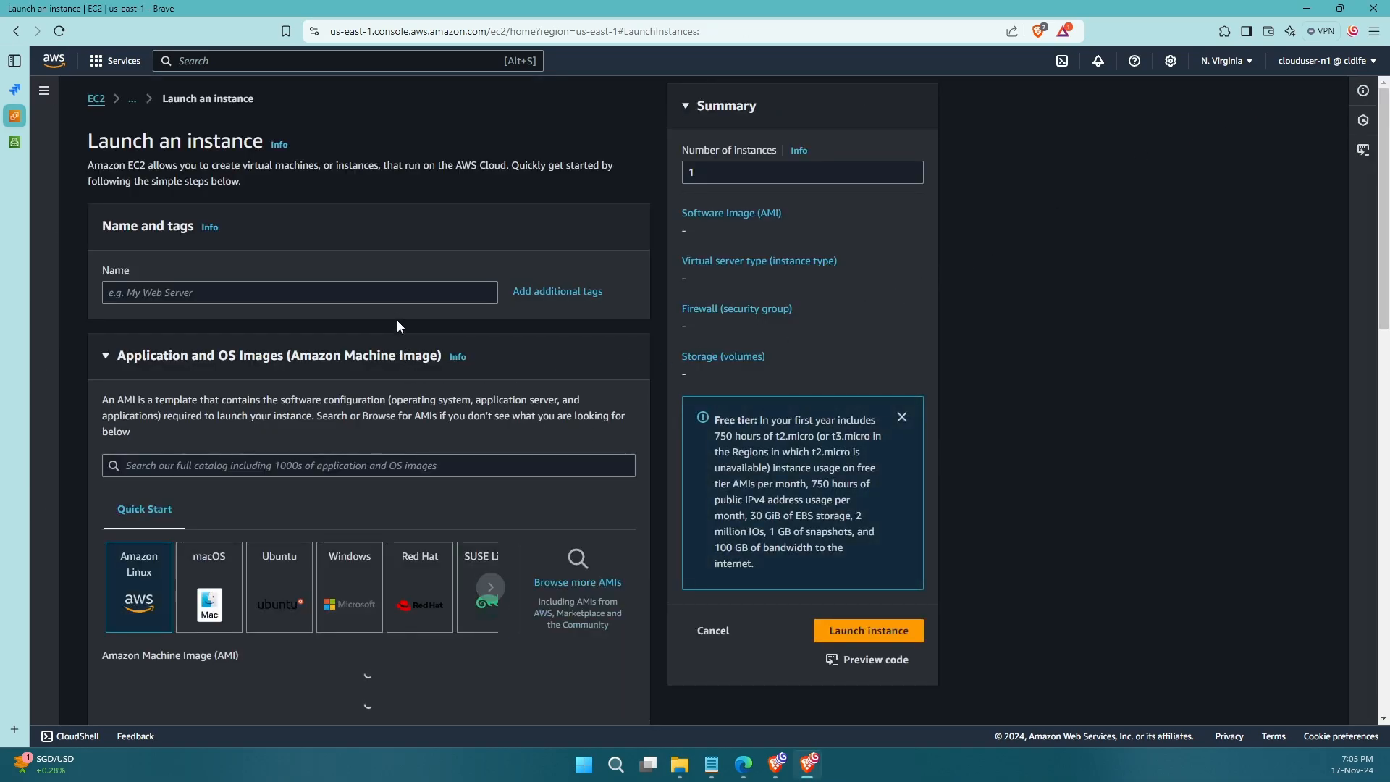
left_click(413, 290)
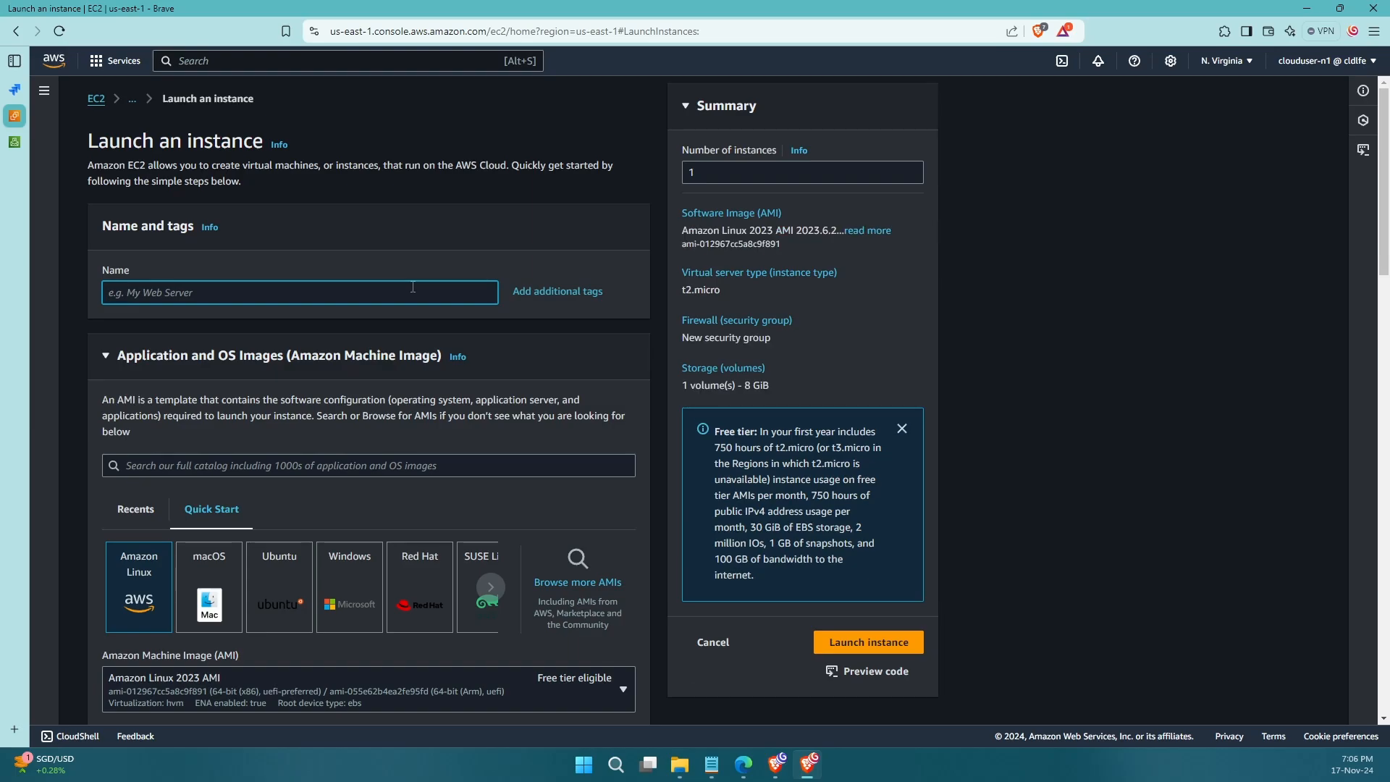
type("spot-persistence-test")
Try the Ubuntu image for the instance and switch back to the Amazon Linux 2023 AMI
scroll(413, 287, "down", 3)
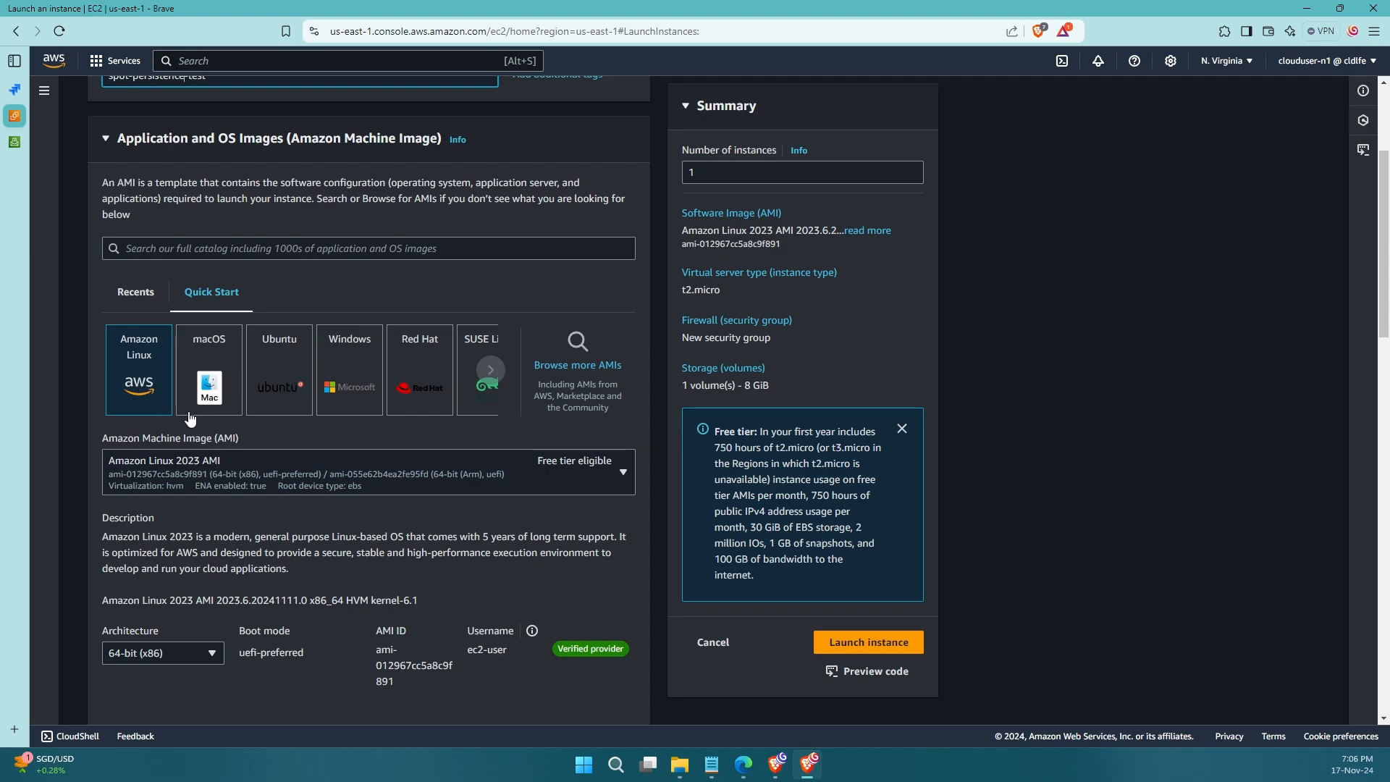
left_click(297, 352)
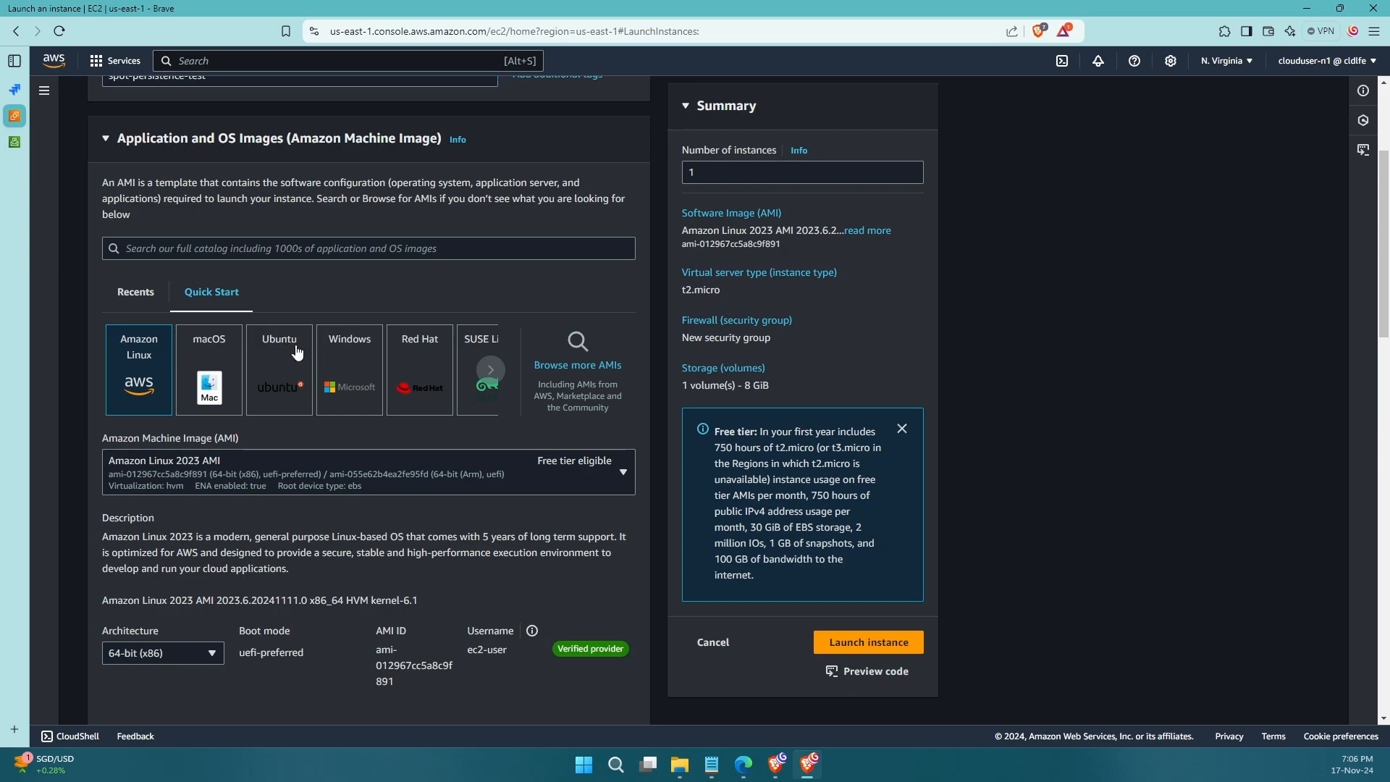
left_click(347, 359)
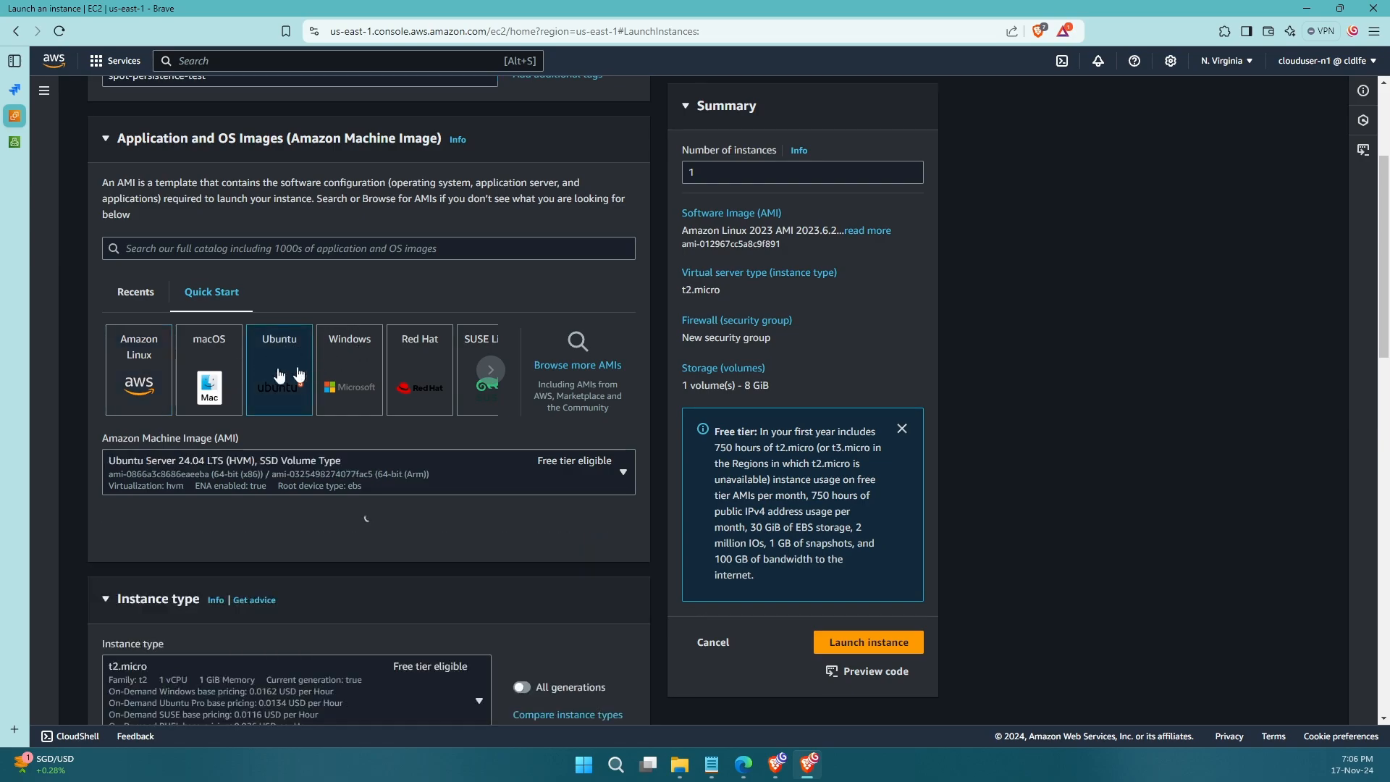
left_click(144, 368)
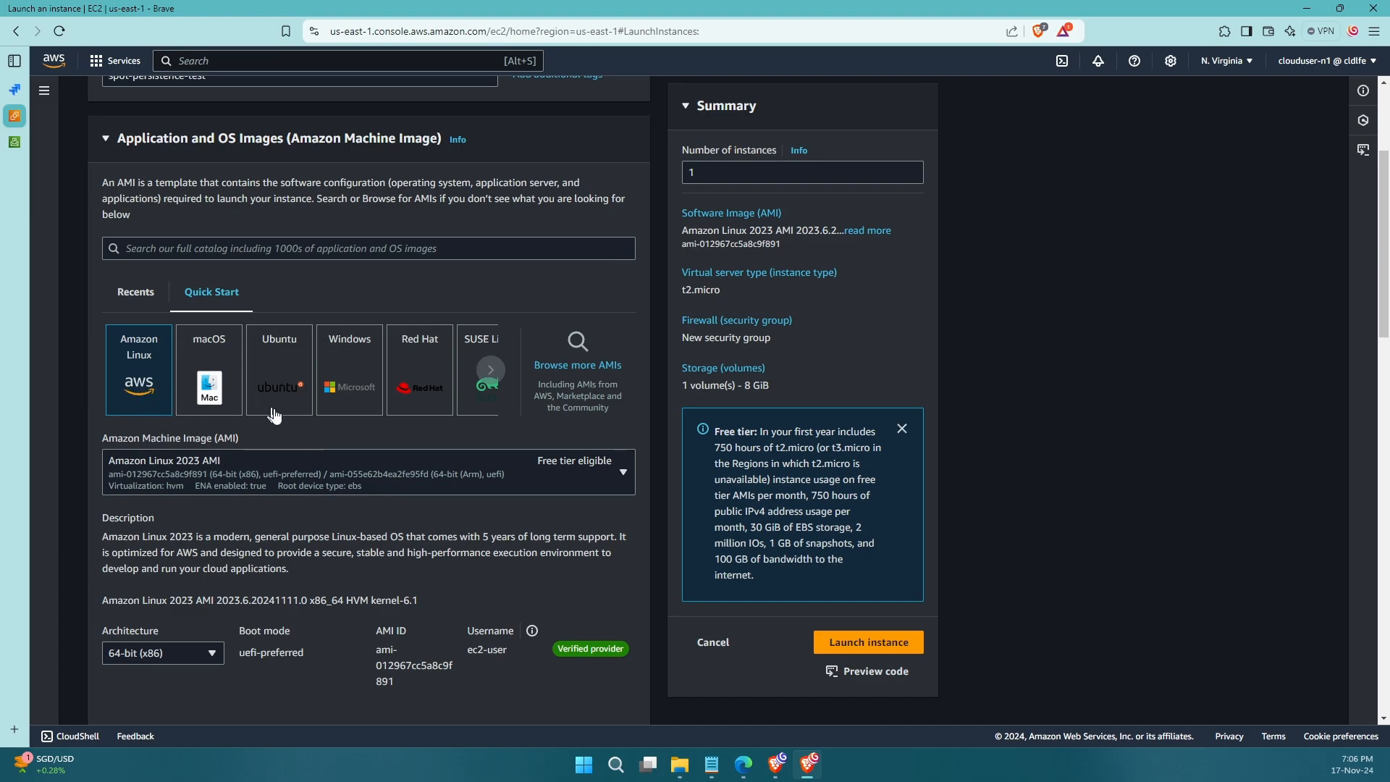
Check which architecture options are offered for the Amazon Linux 2023 AMI
scroll(279, 414, "down", 3)
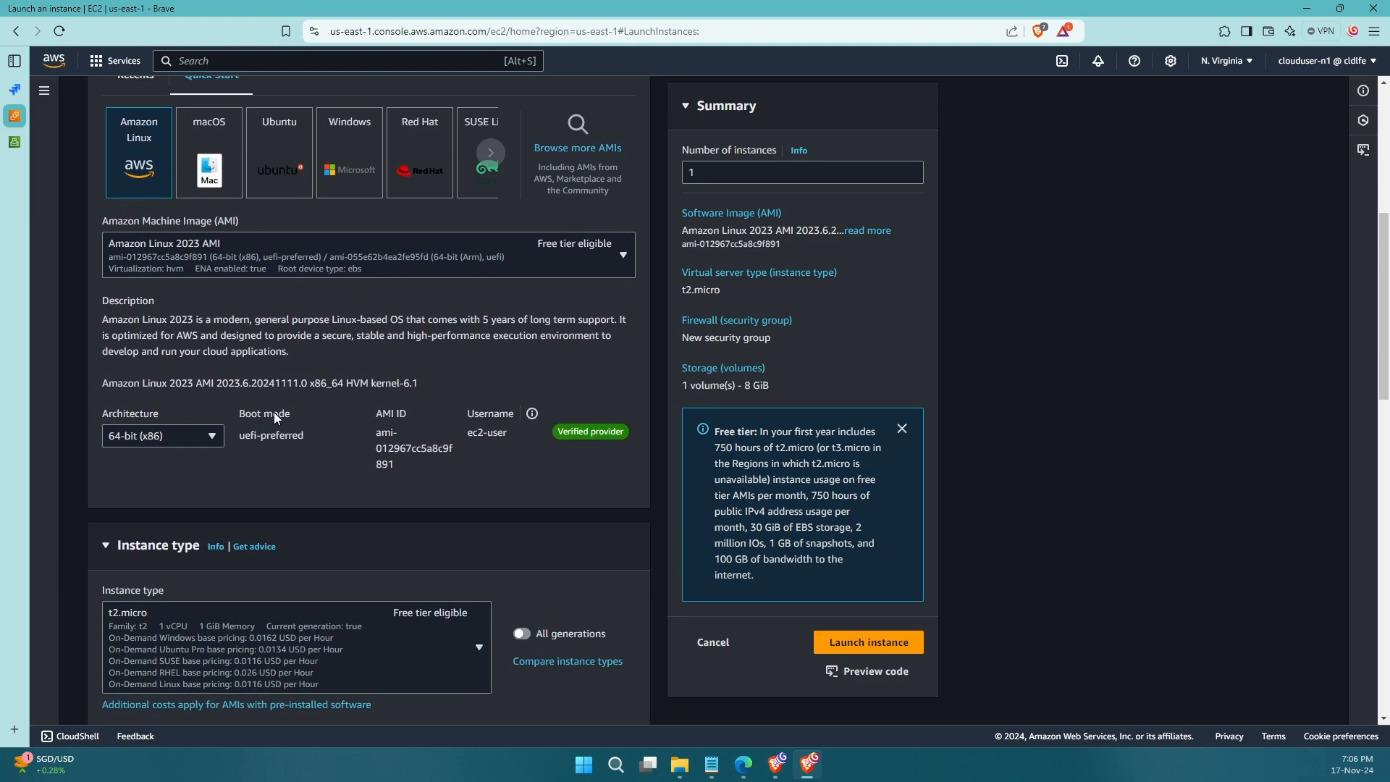
scroll(200, 437, "down", 1)
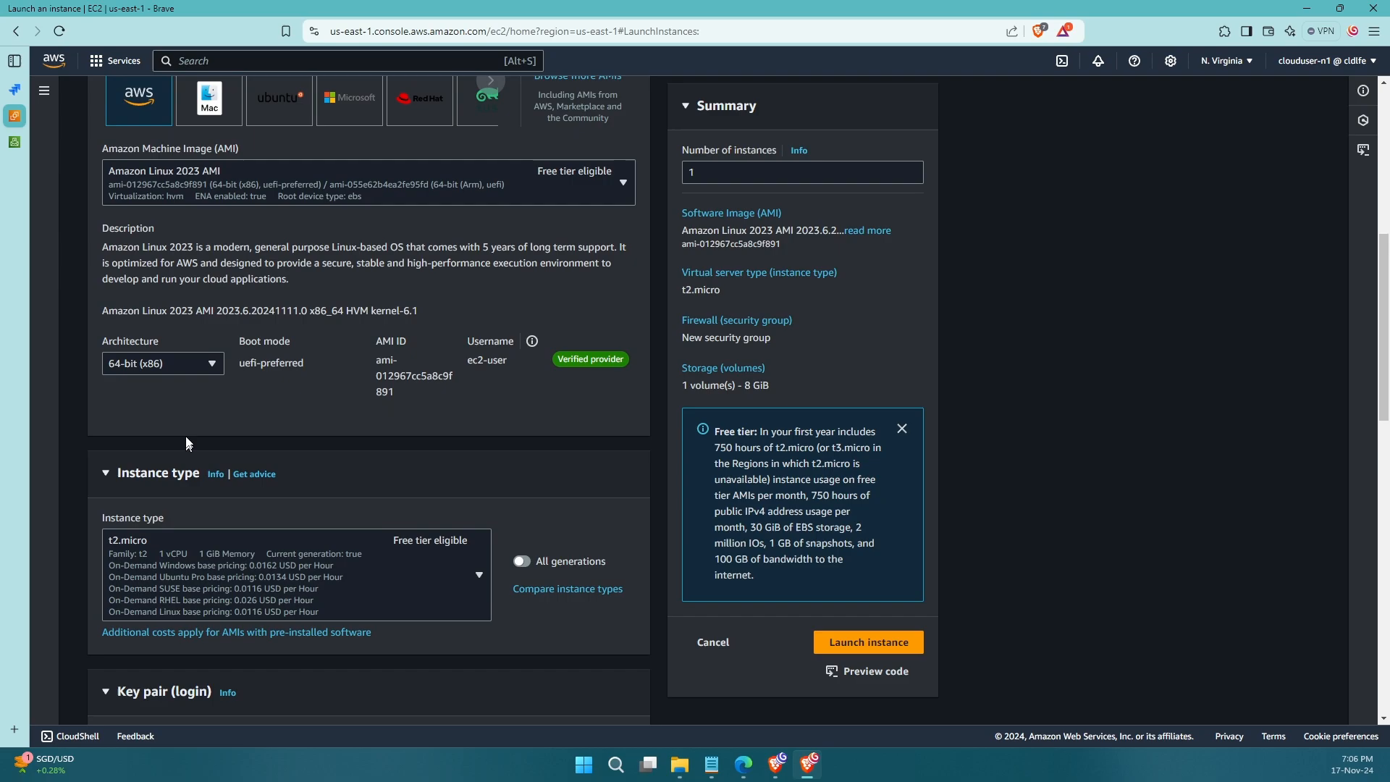
left_click(212, 364)
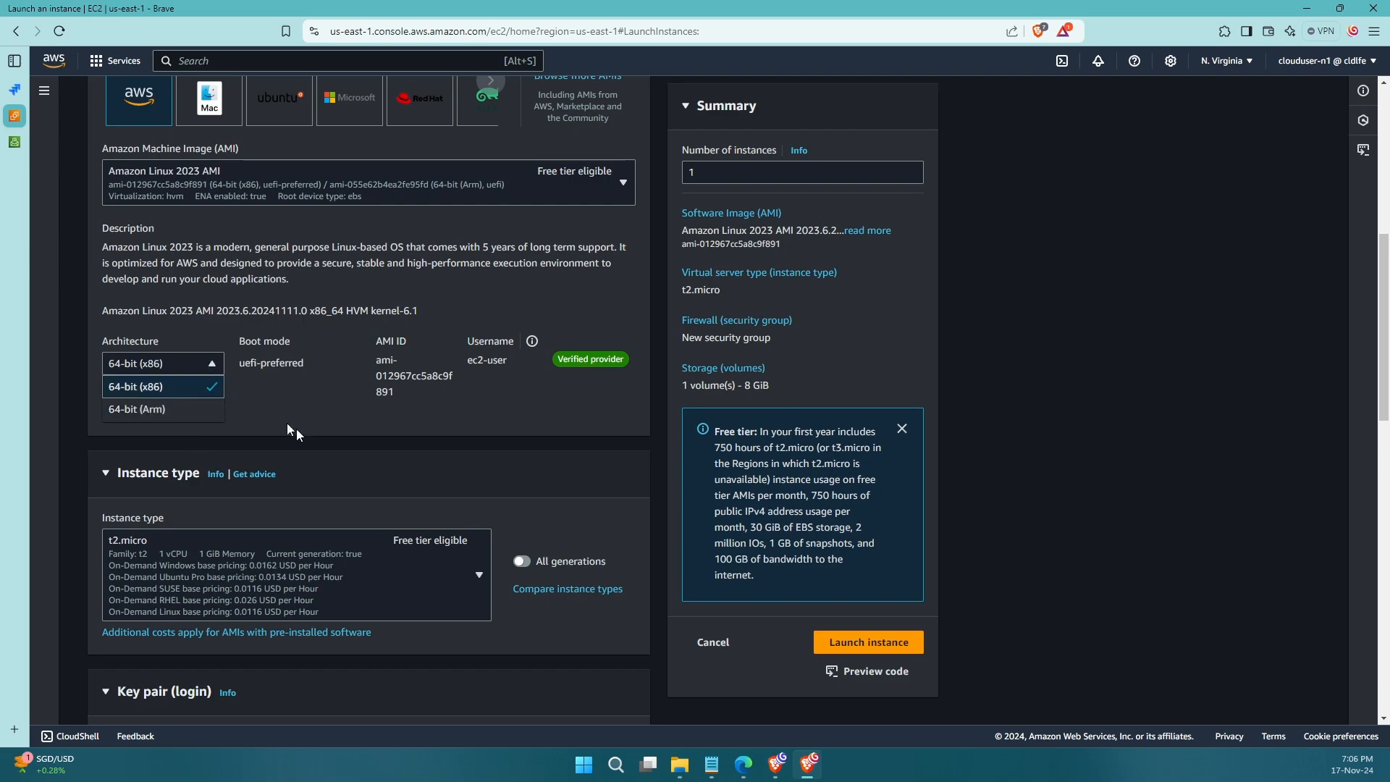
left_click(323, 429)
Set the instance type to t2.small
scroll(323, 428, "down", 2)
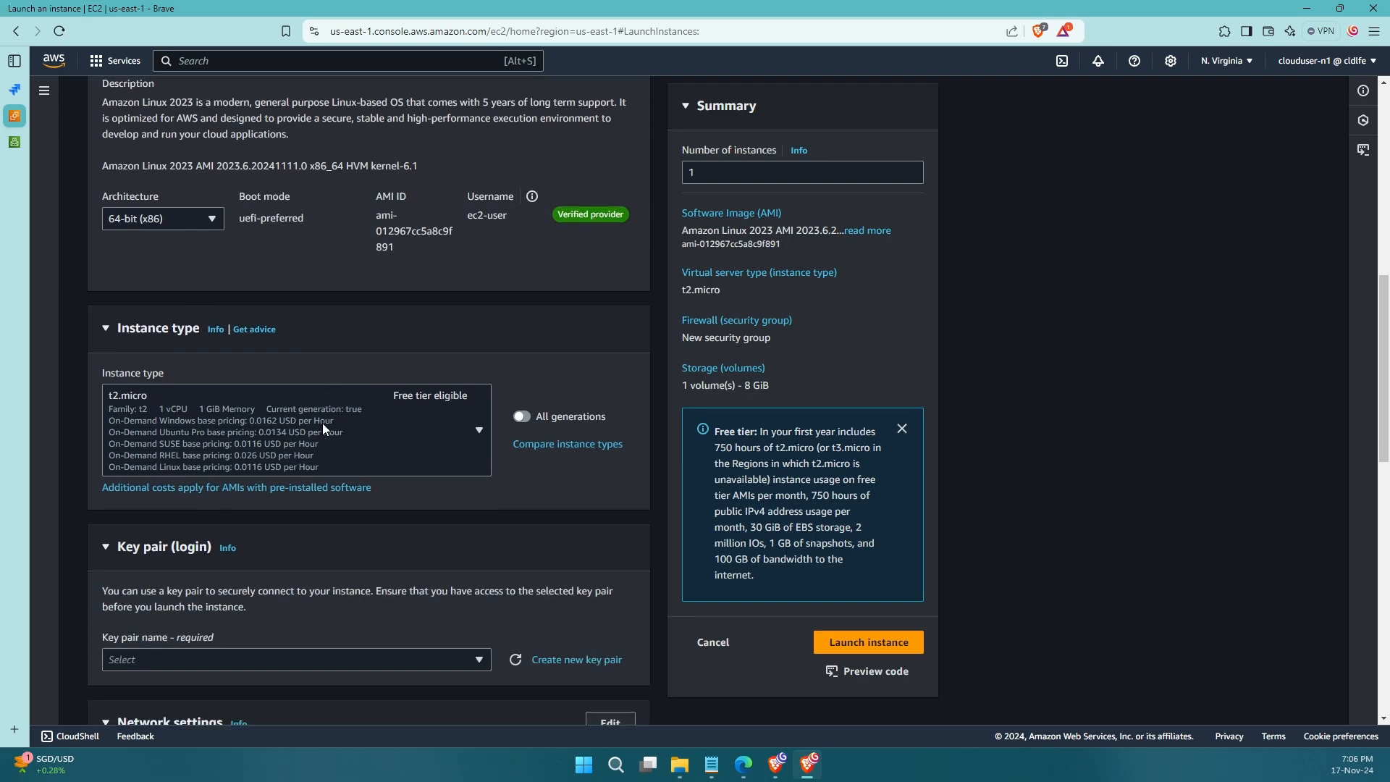
left_click(276, 401)
scroll(246, 341, "down", 1)
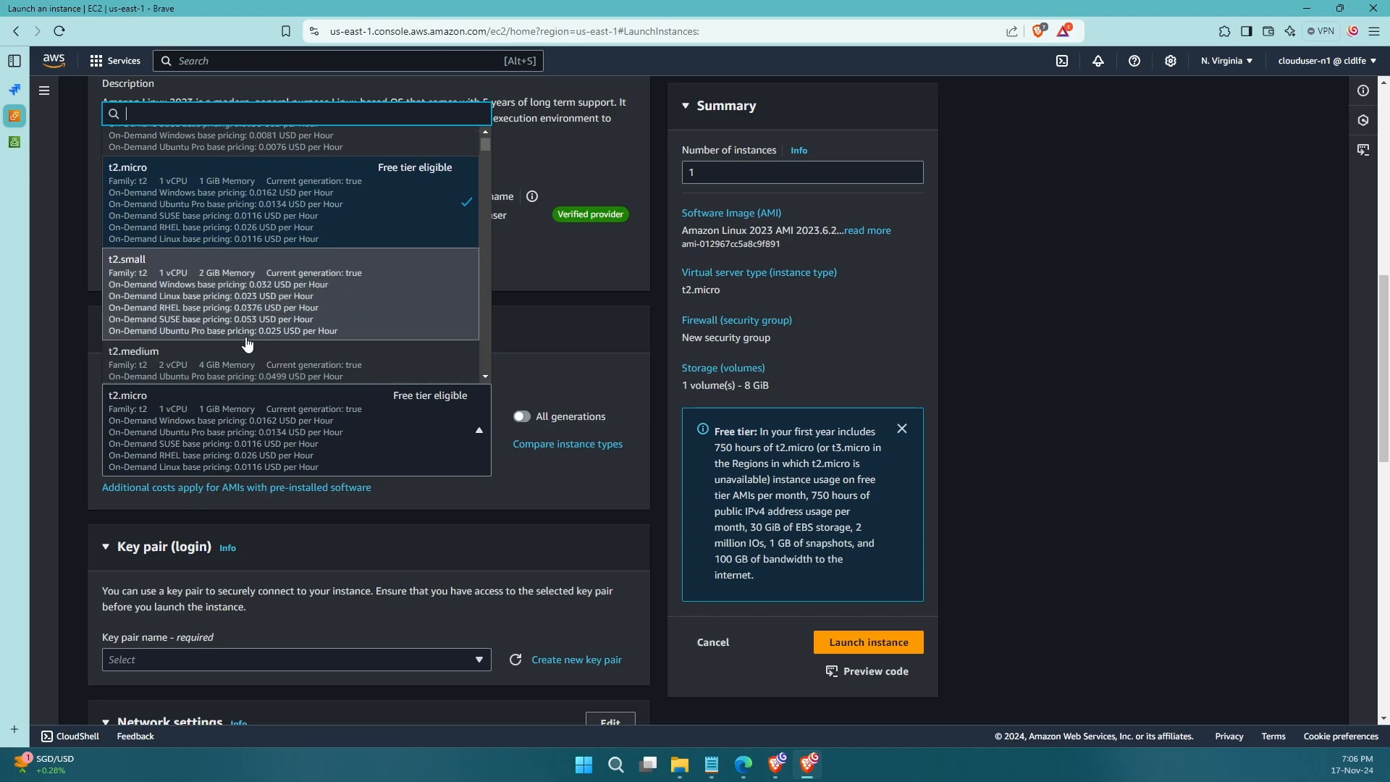
scroll(238, 338, "down", 1)
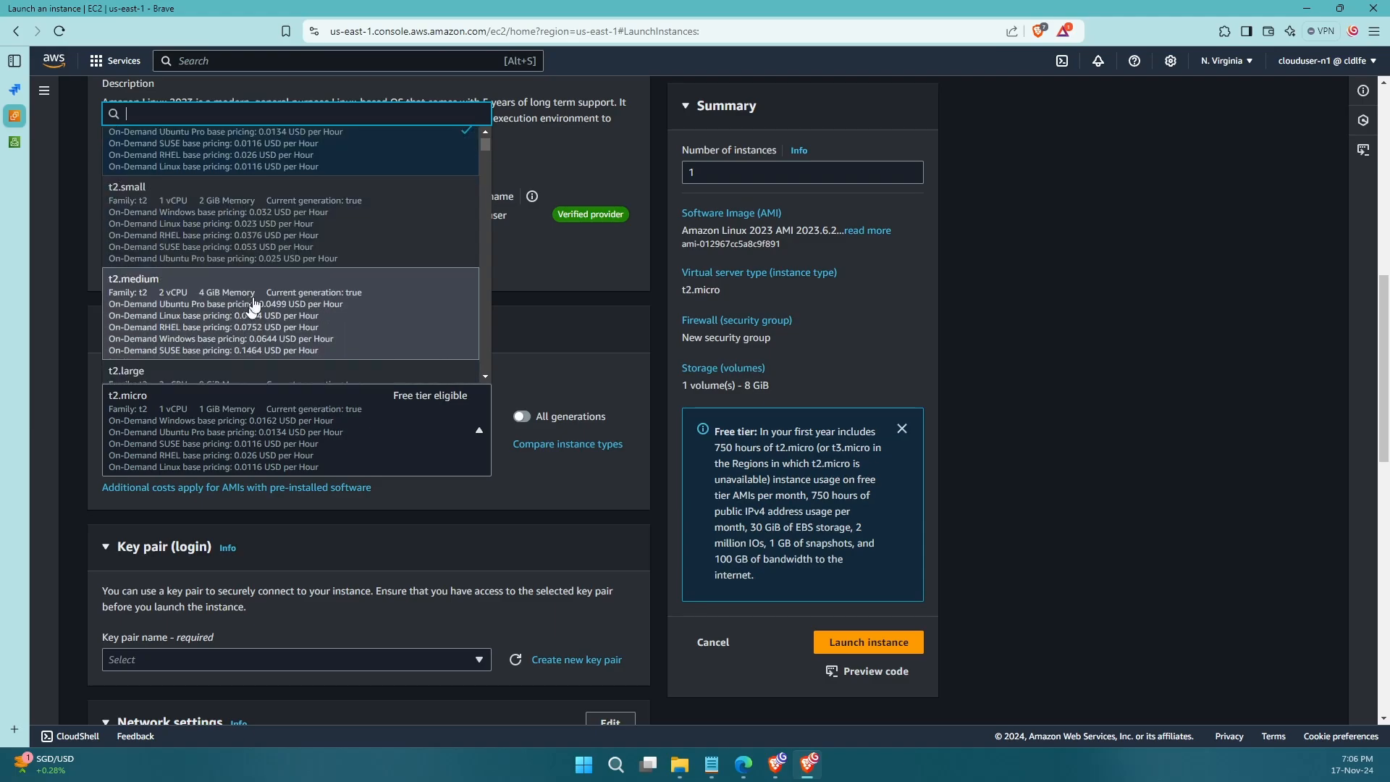
left_click(293, 243)
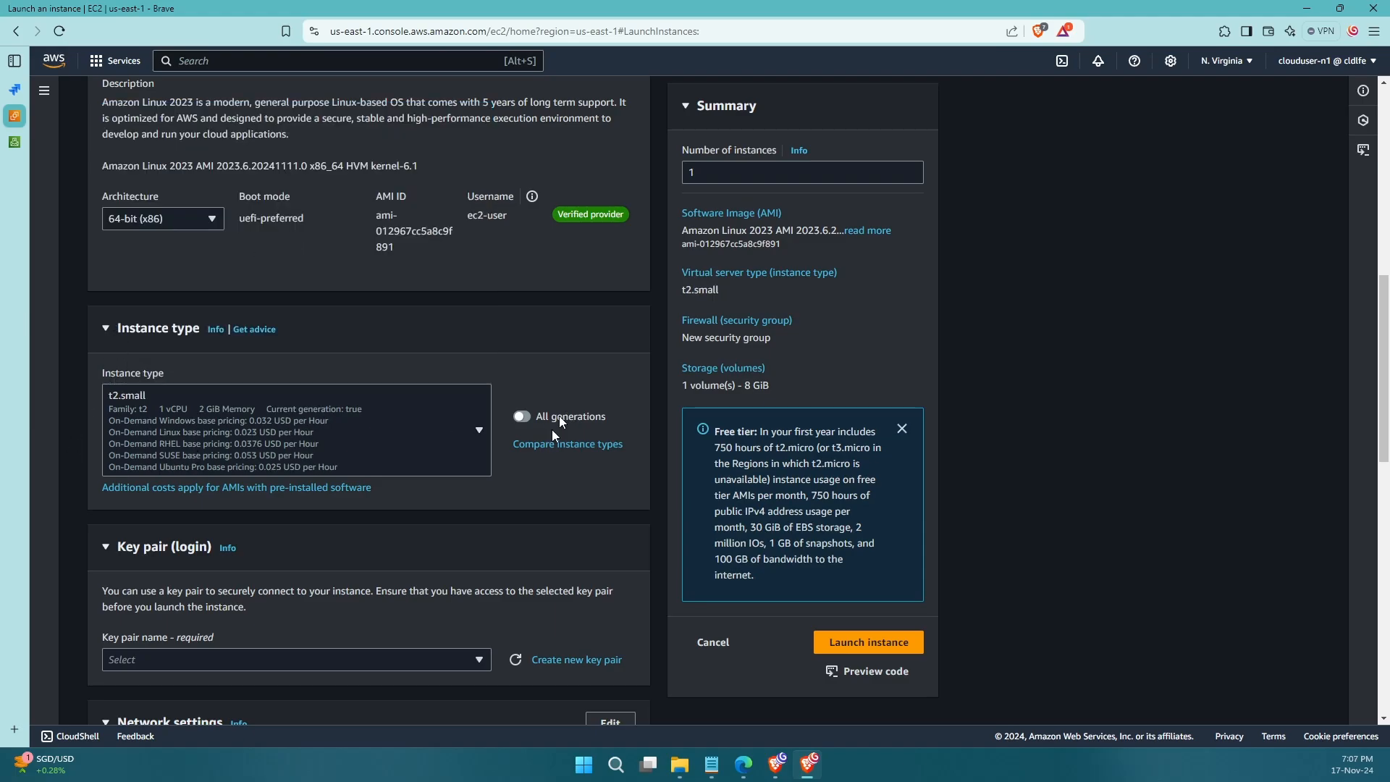
Choose to proceed without a key pair for logging in to the instance
scroll(418, 467, "down", 3)
left_click(385, 438)
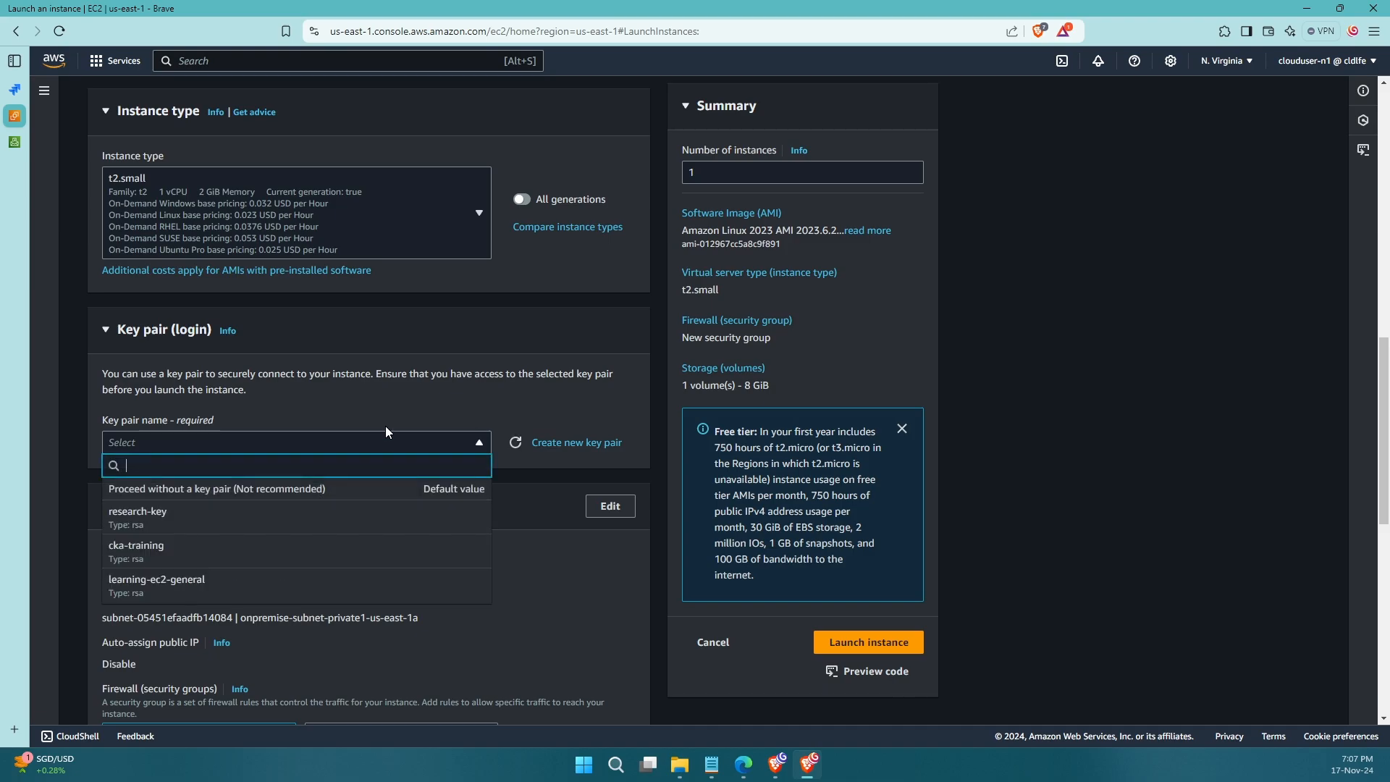
left_click(389, 417)
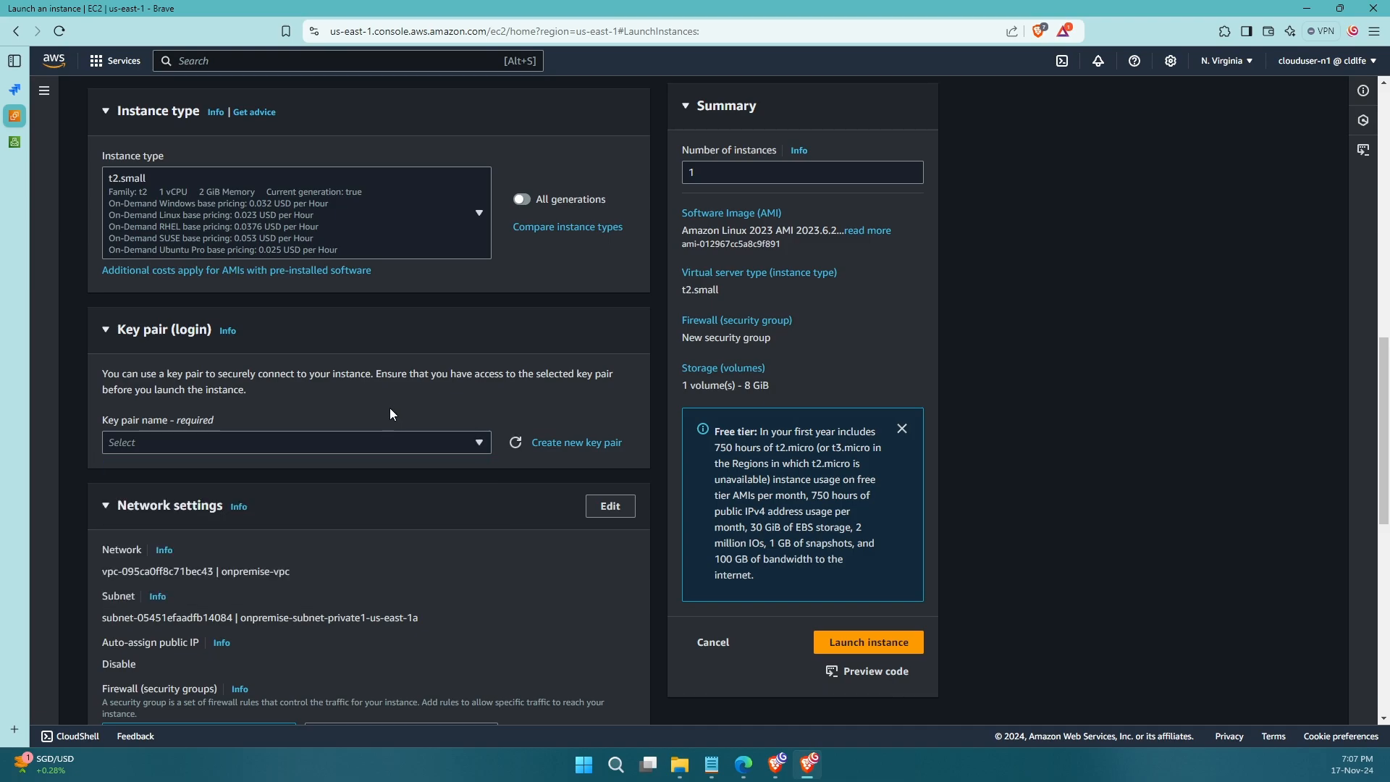
left_click(337, 437)
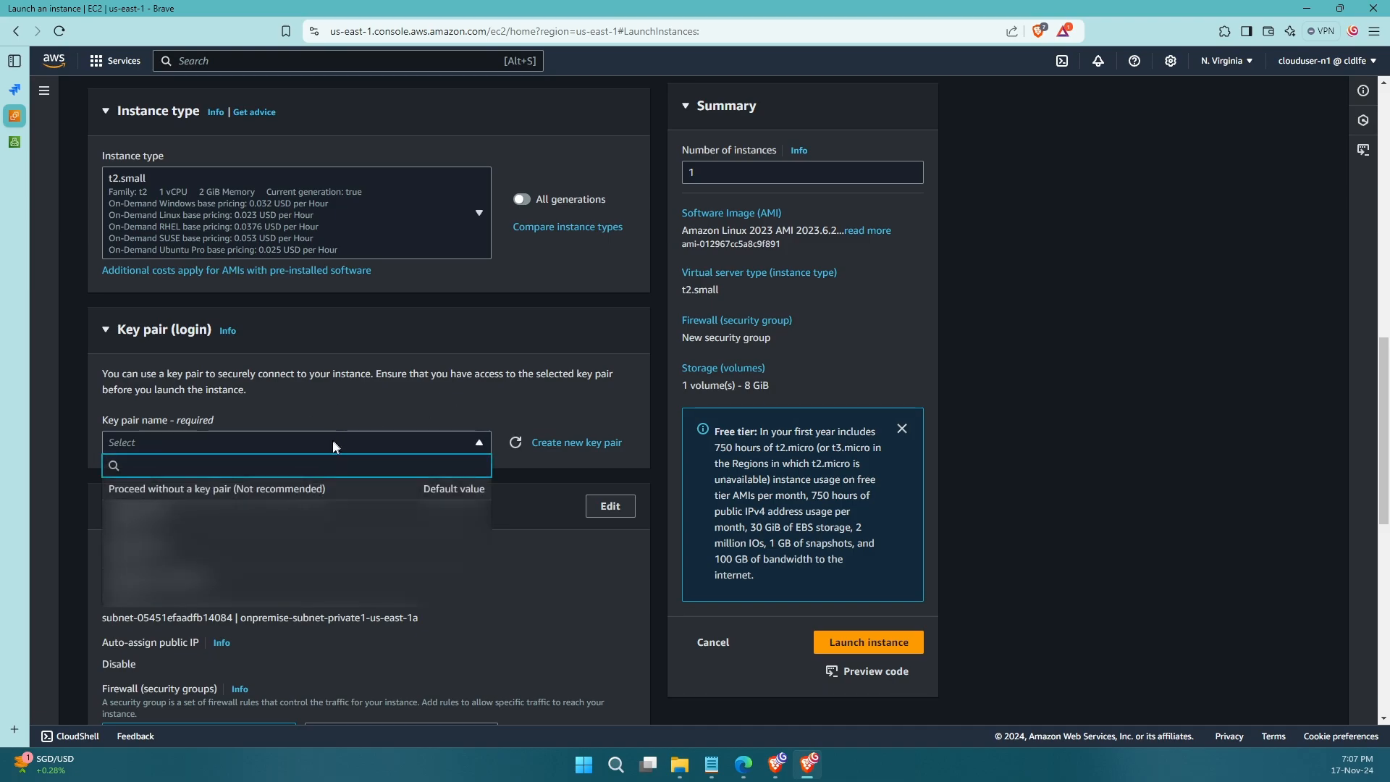
left_click(299, 489)
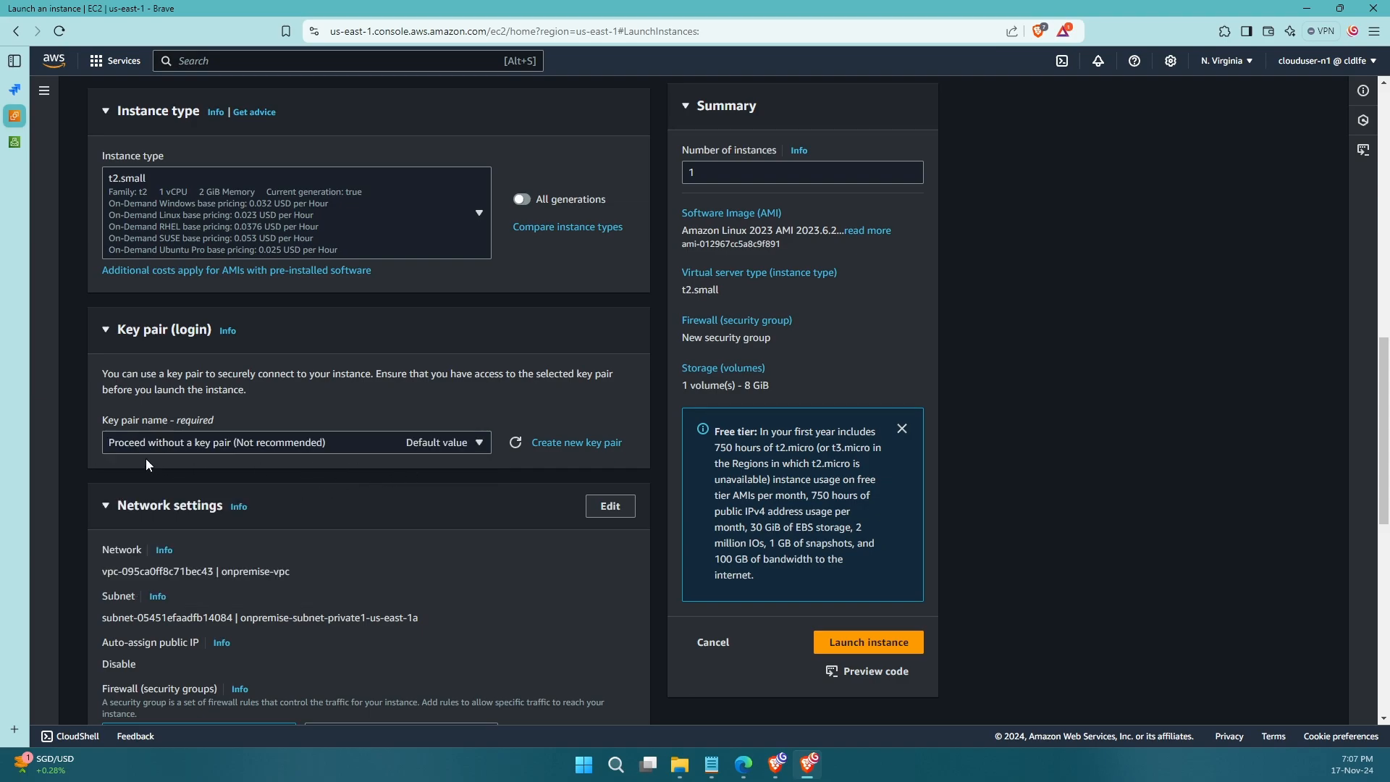
Open the network settings of the instance for editing
scroll(388, 462, "down", 2)
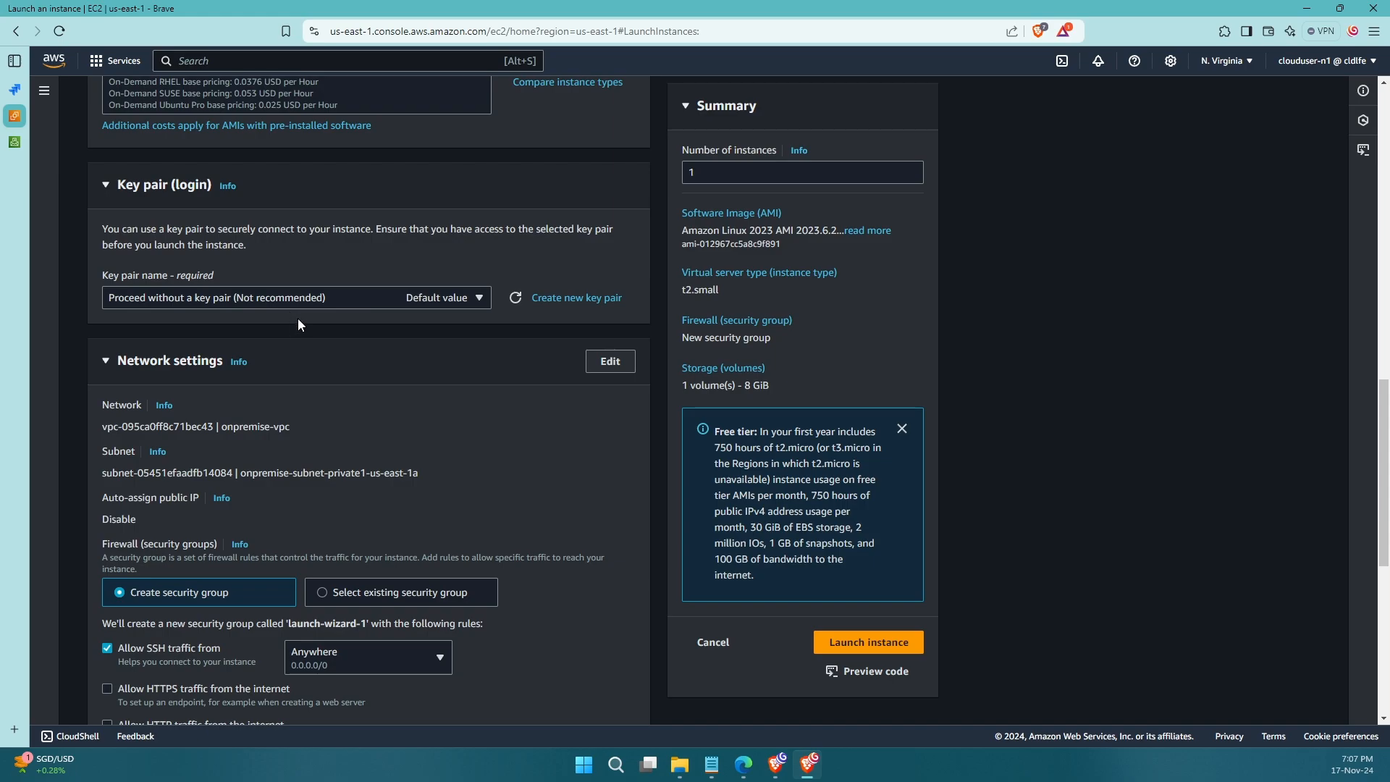
scroll(304, 346, "down", 2)
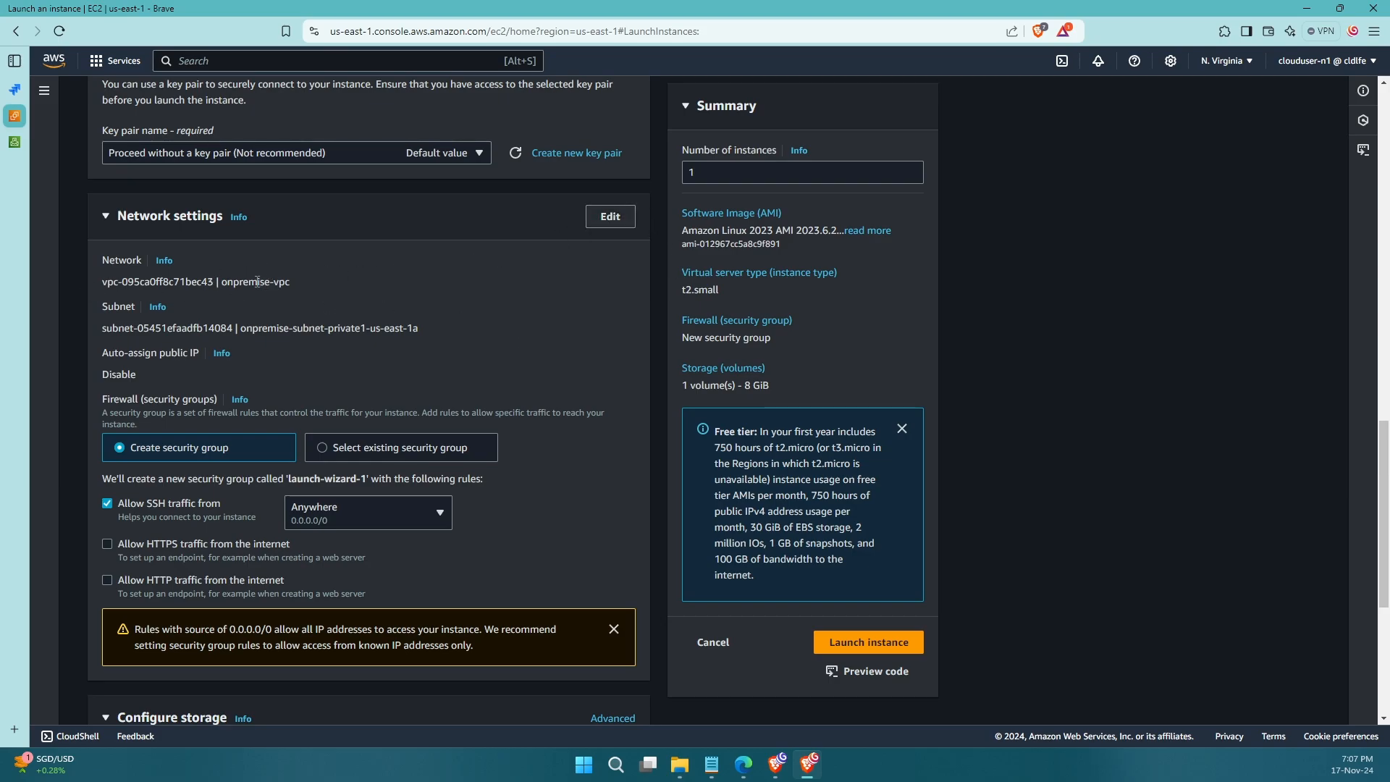
left_click(599, 217)
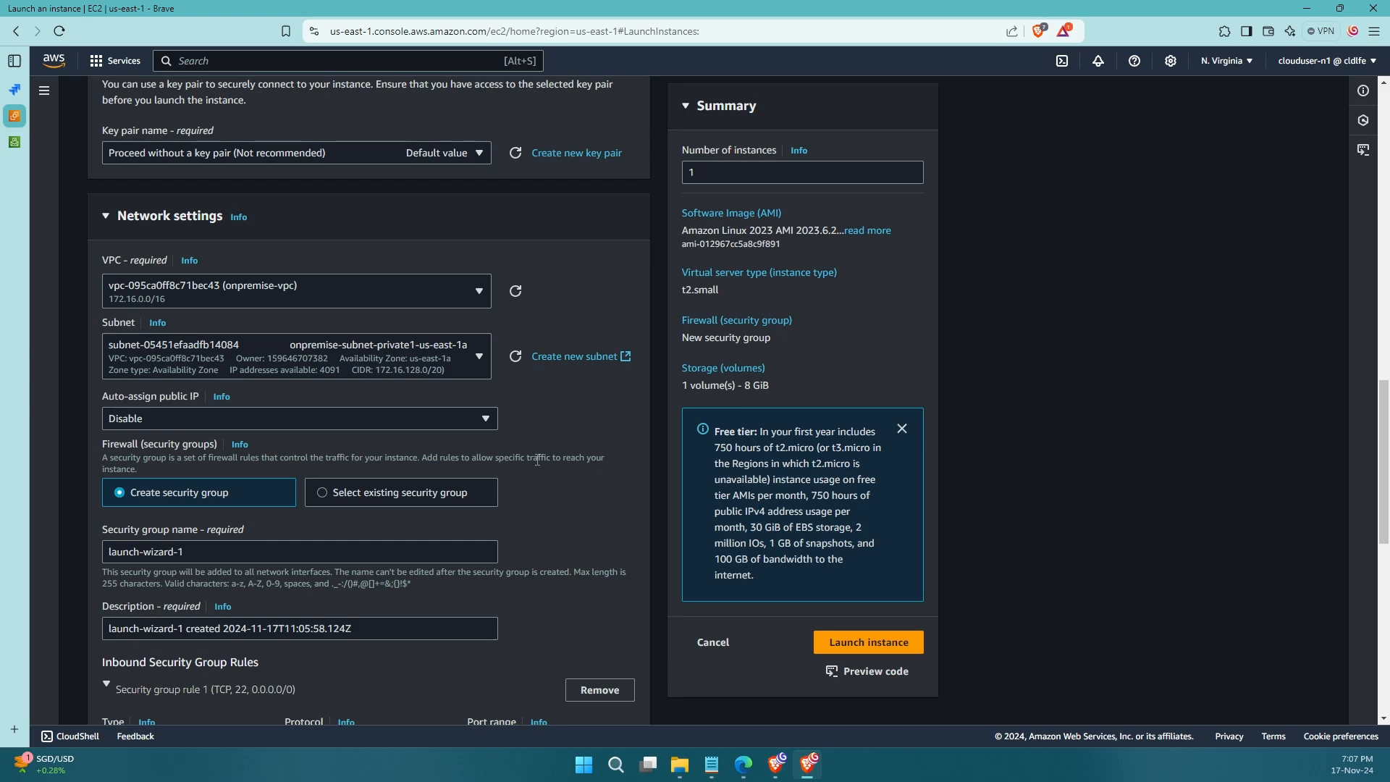
Expand the advanced details of the launch configuration and check the shutdown behavior options
scroll(514, 450, "down", 9)
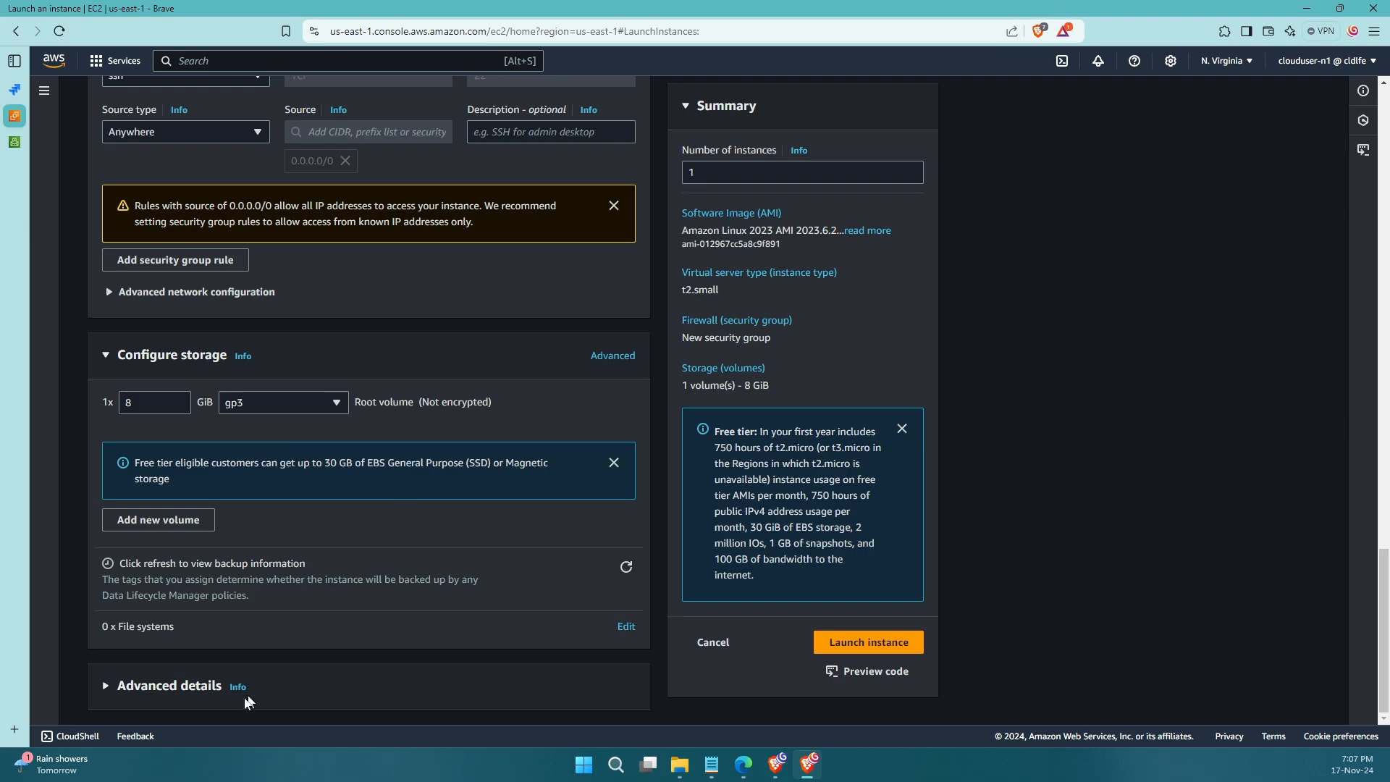
left_click(147, 696)
scroll(279, 534, "down", 5)
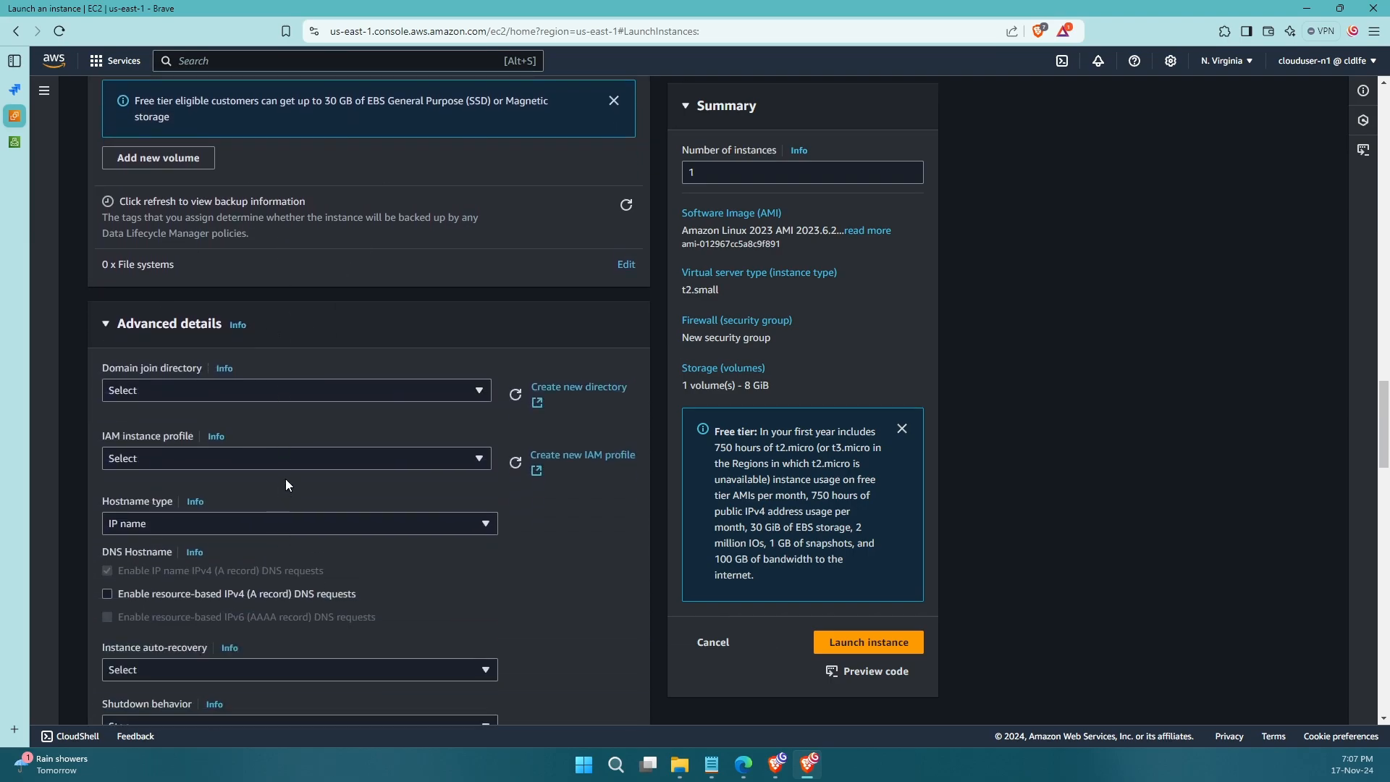
scroll(286, 481, "down", 4)
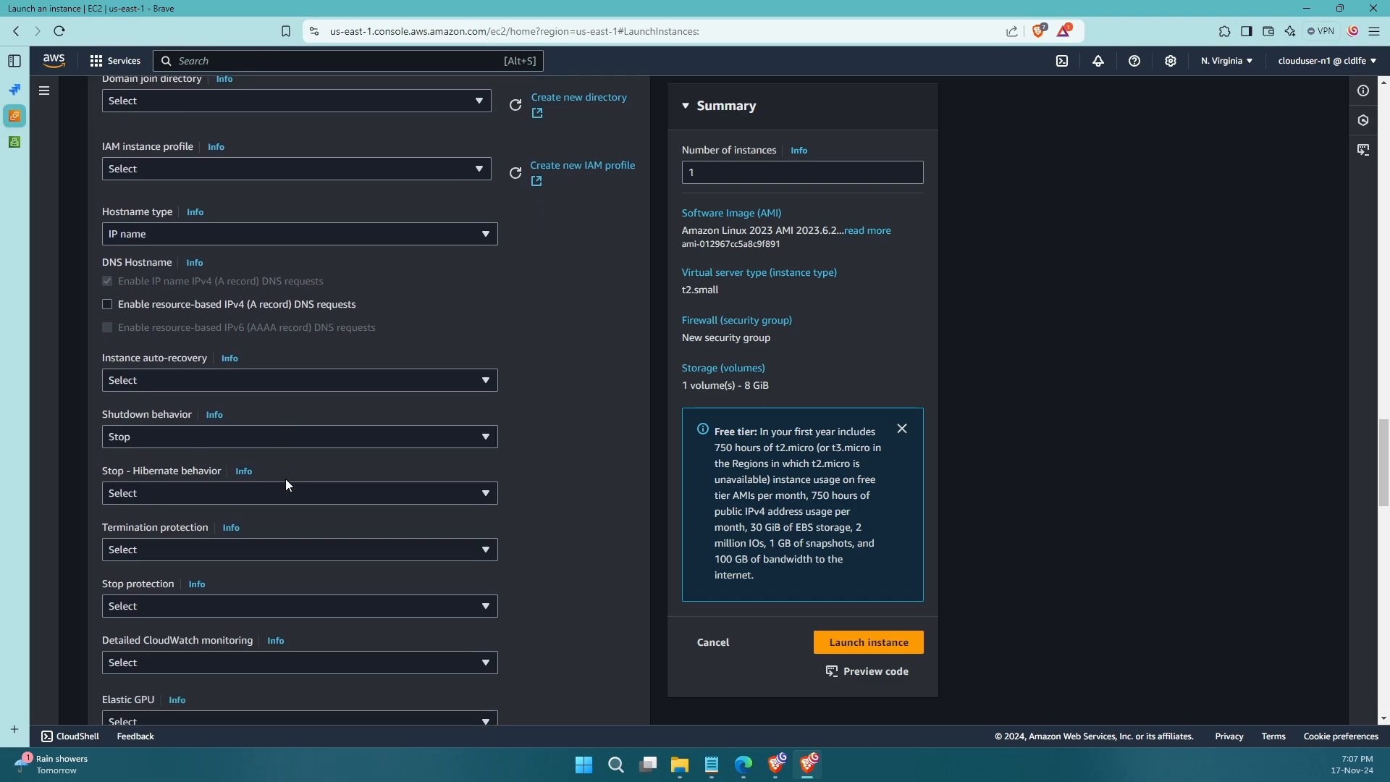
scroll(285, 479, "down", 2)
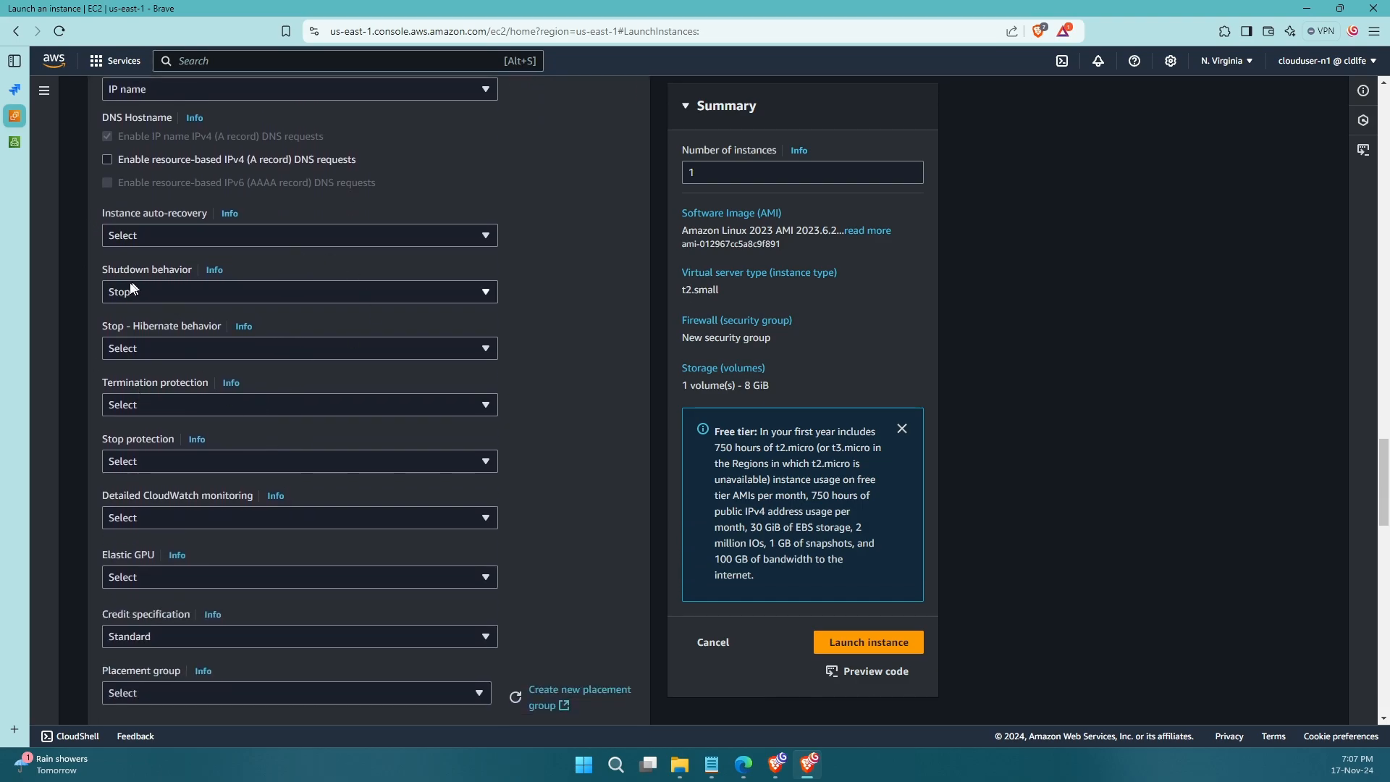
left_click(154, 293)
left_click(131, 299)
Set the purchasing option in the advanced details to Spot instances
scroll(199, 279, "down", 1)
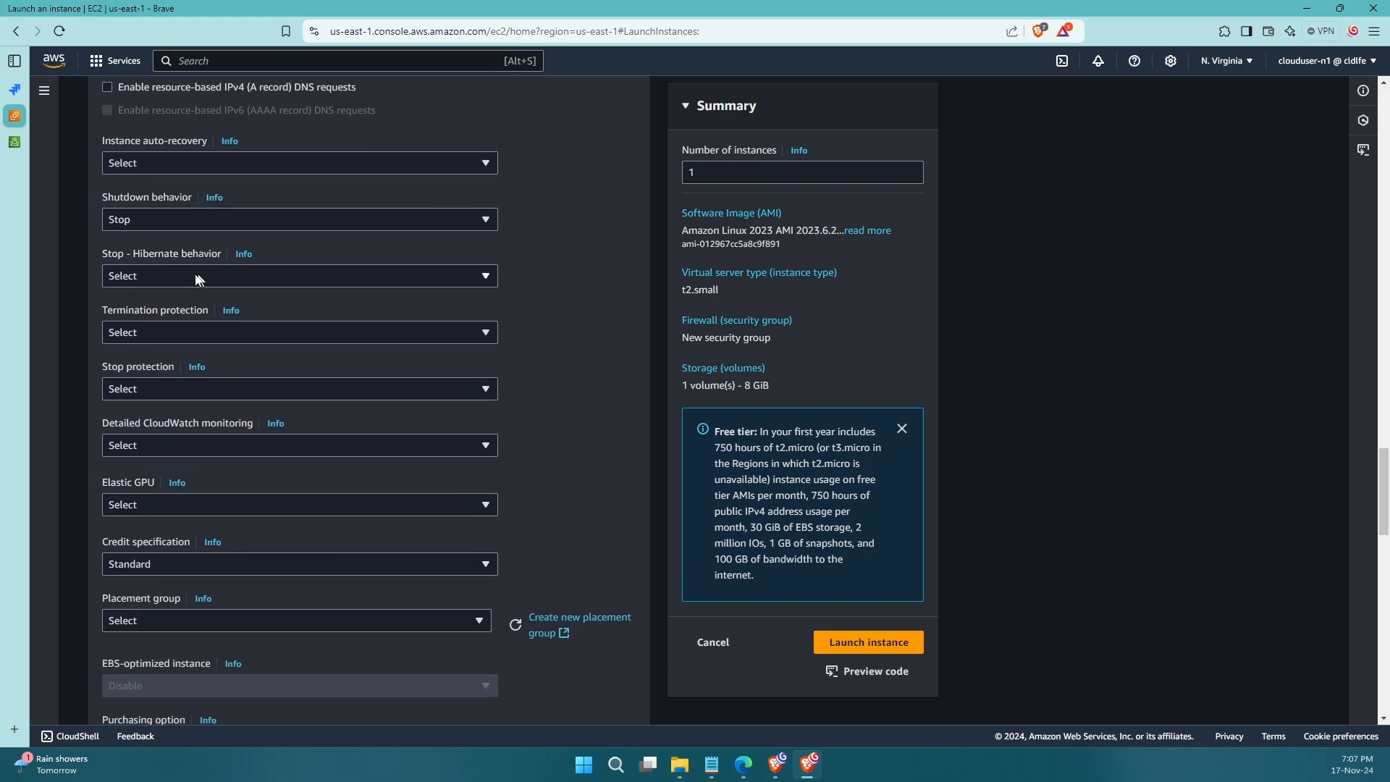
scroll(192, 337, "down", 1)
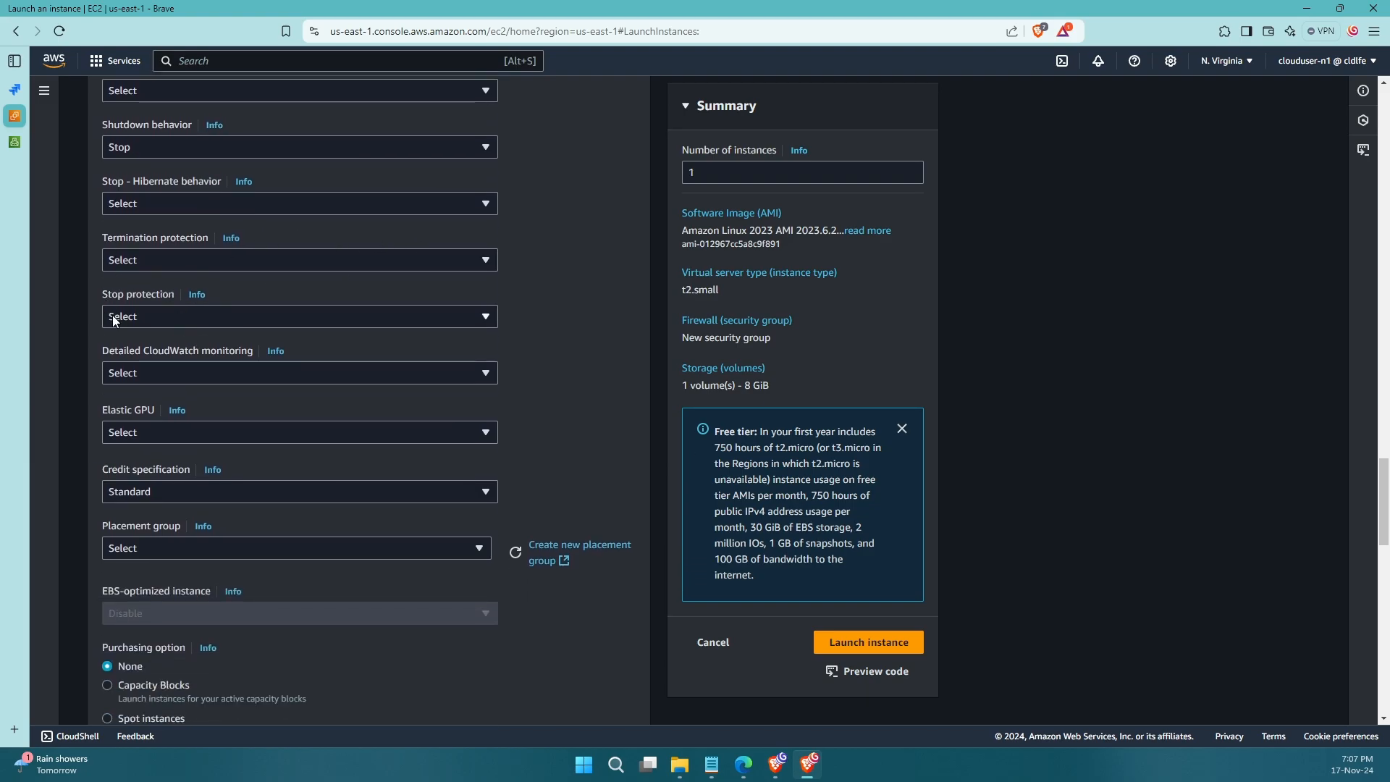
scroll(115, 324, "down", 3)
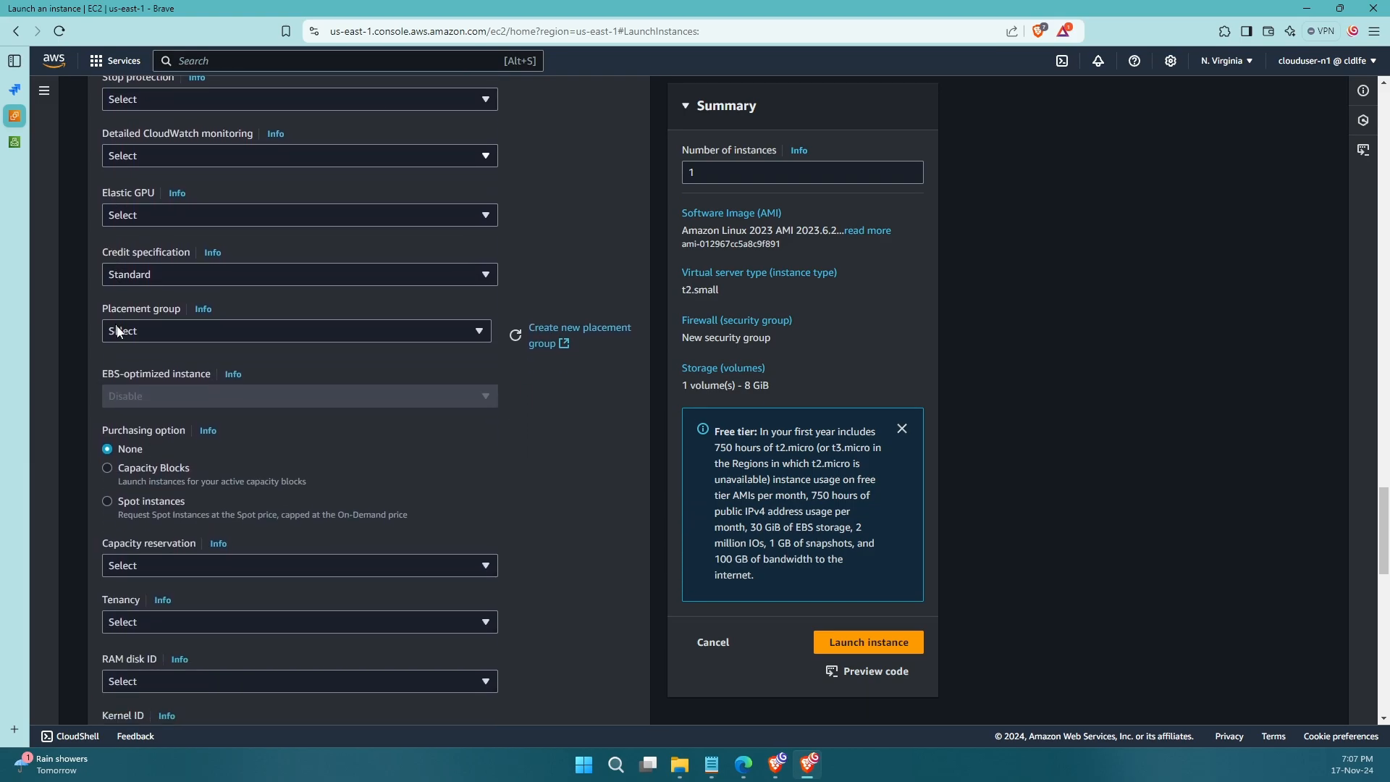
left_click(126, 498)
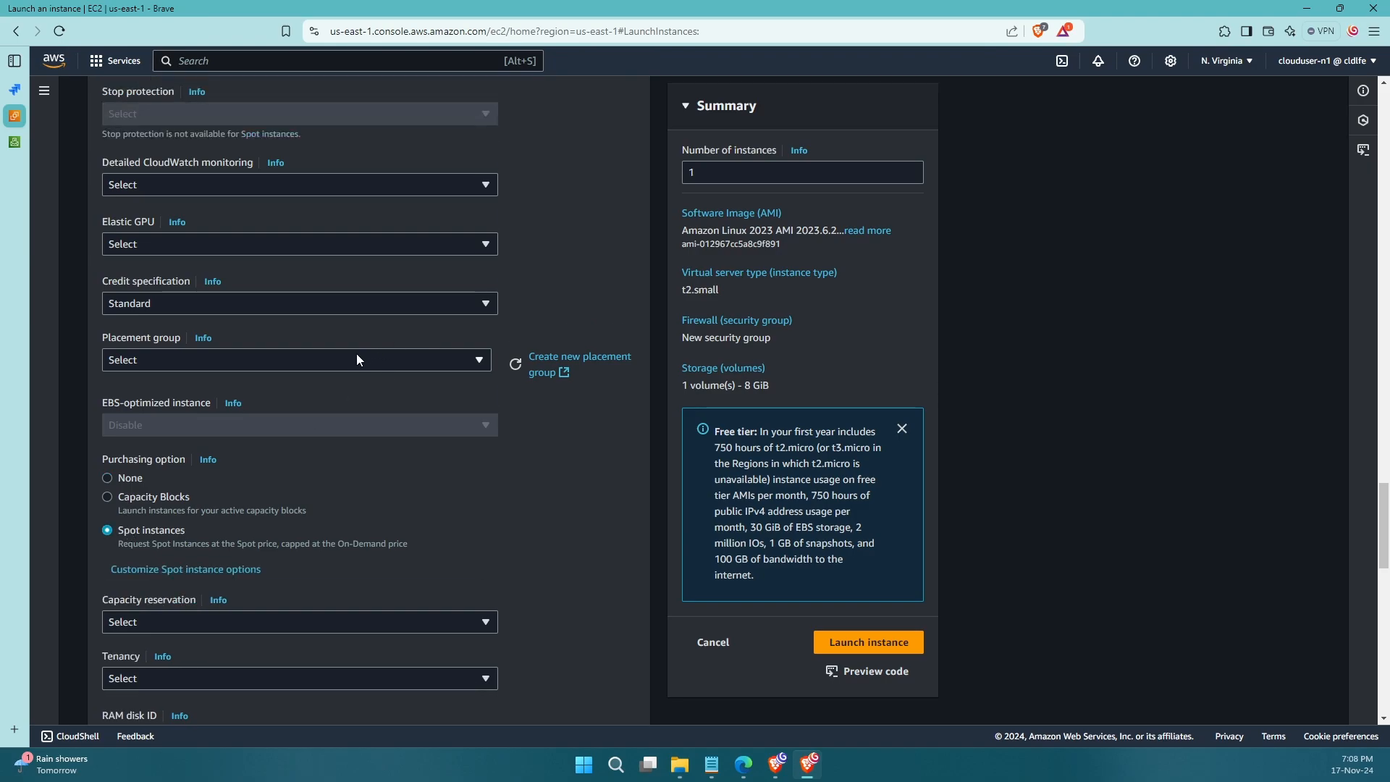
Review the advanced settings with the Spot option selected, from shutdown behavior and protection through tenancy to metadata and user data
scroll(346, 359, "up", 4)
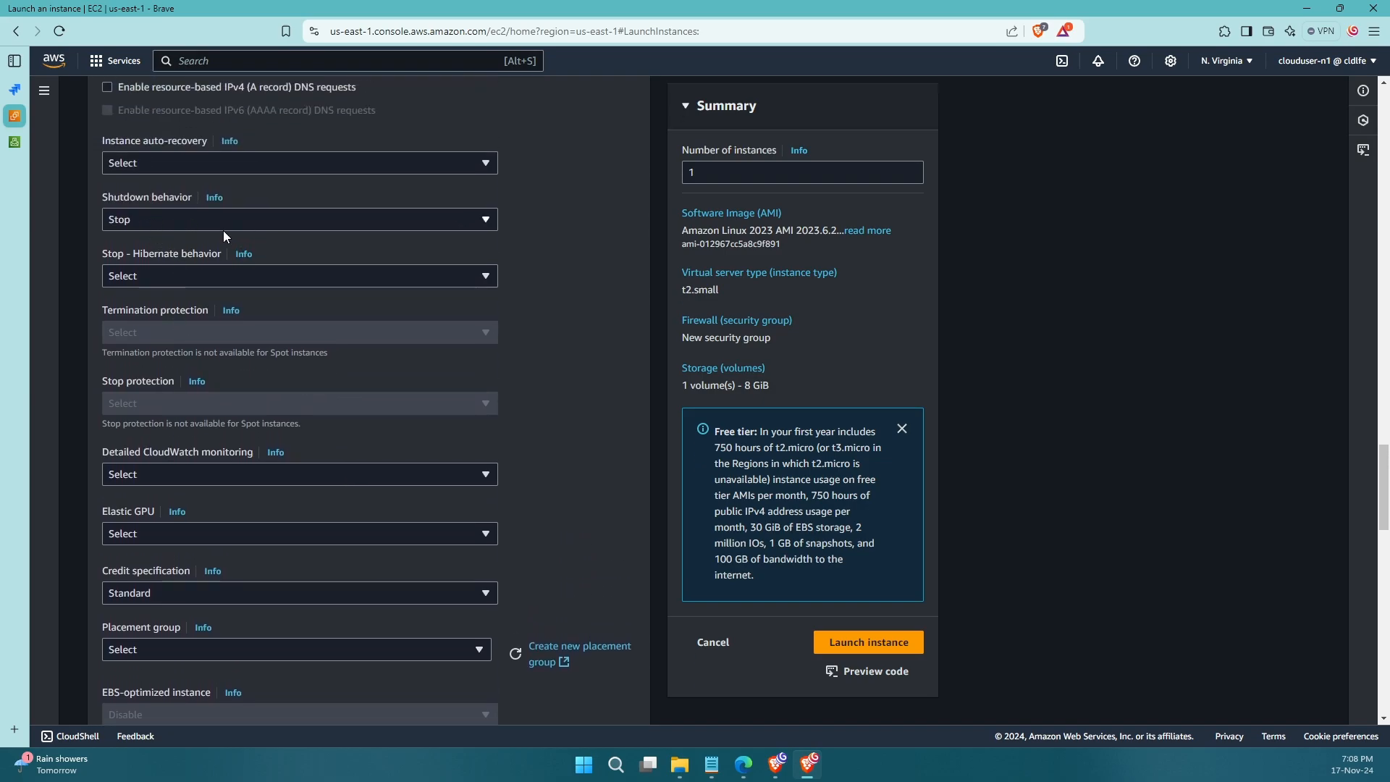
scroll(230, 304, "down", 5)
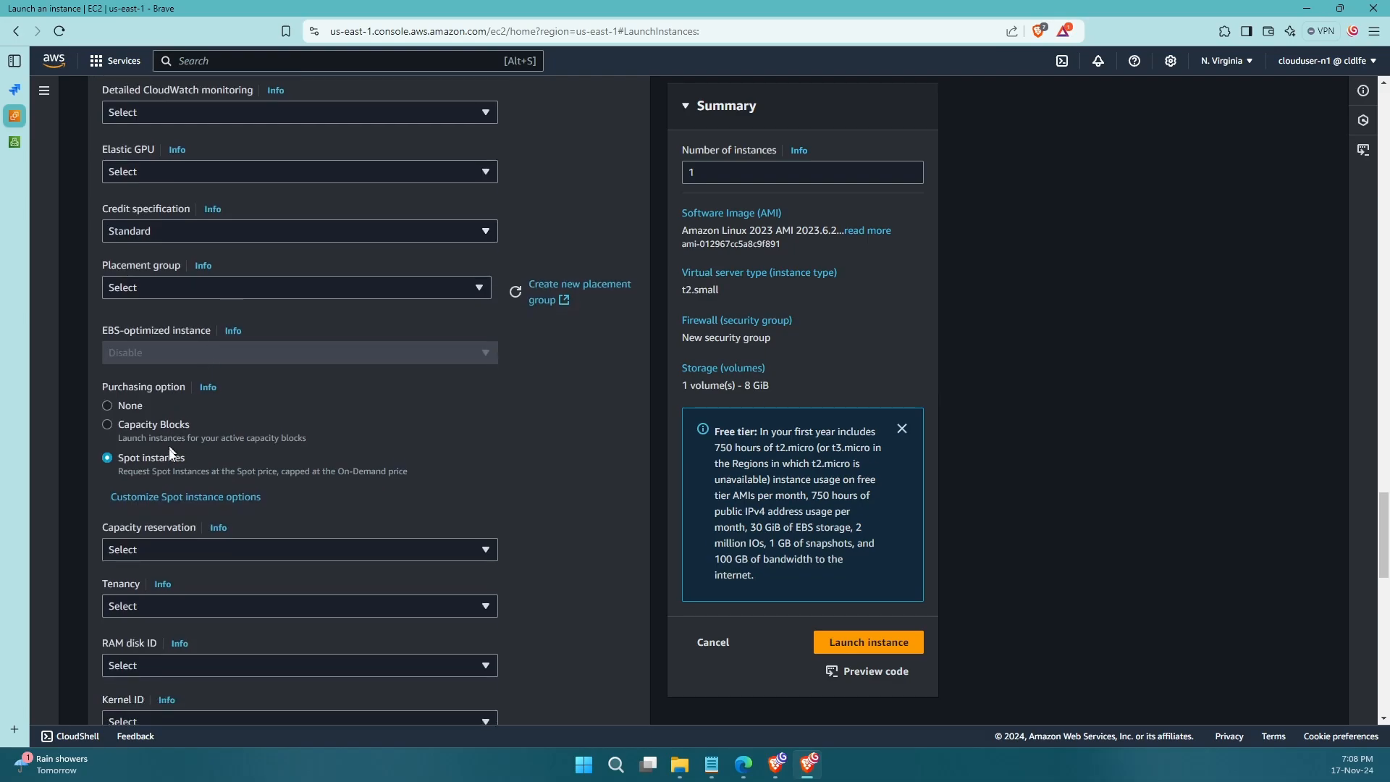
scroll(146, 457, "down", 2)
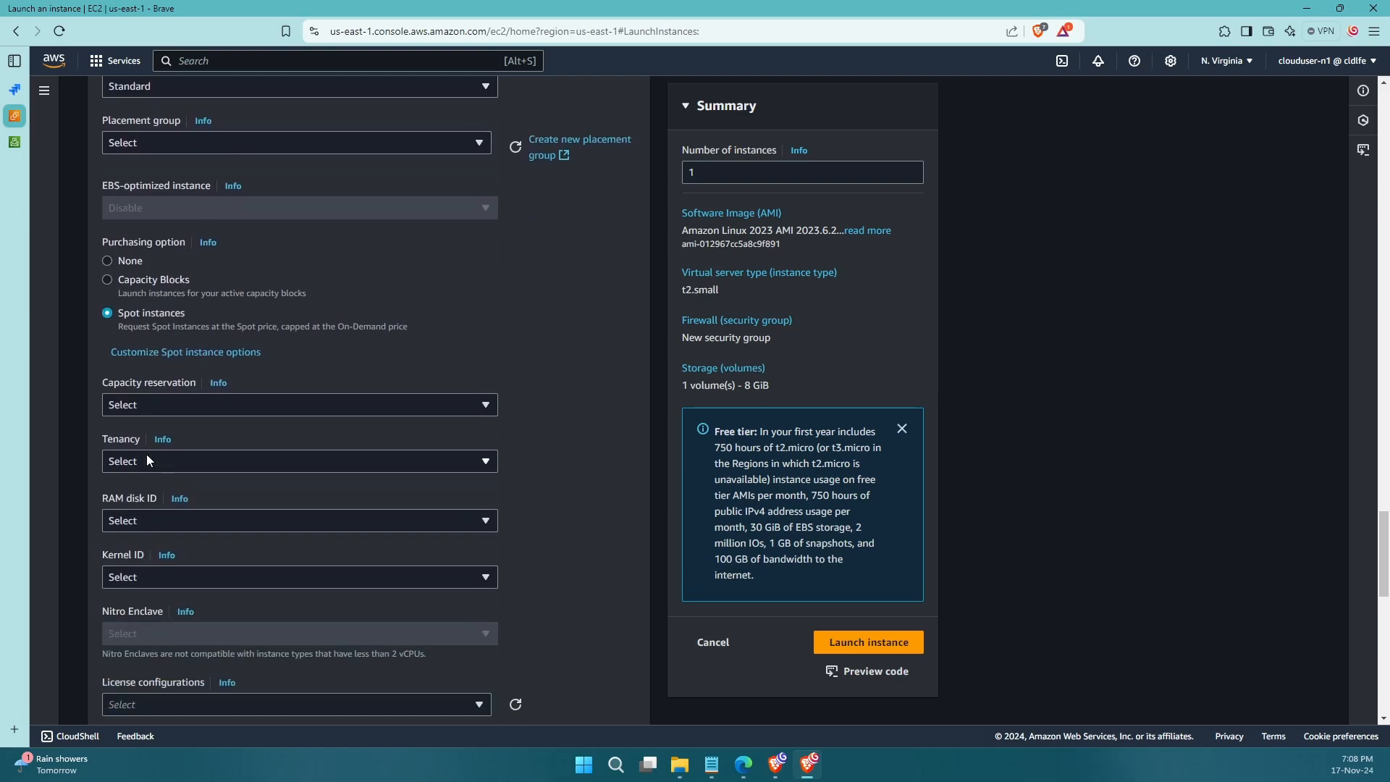
scroll(146, 454, "up", 3)
scroll(137, 367, "down", 4)
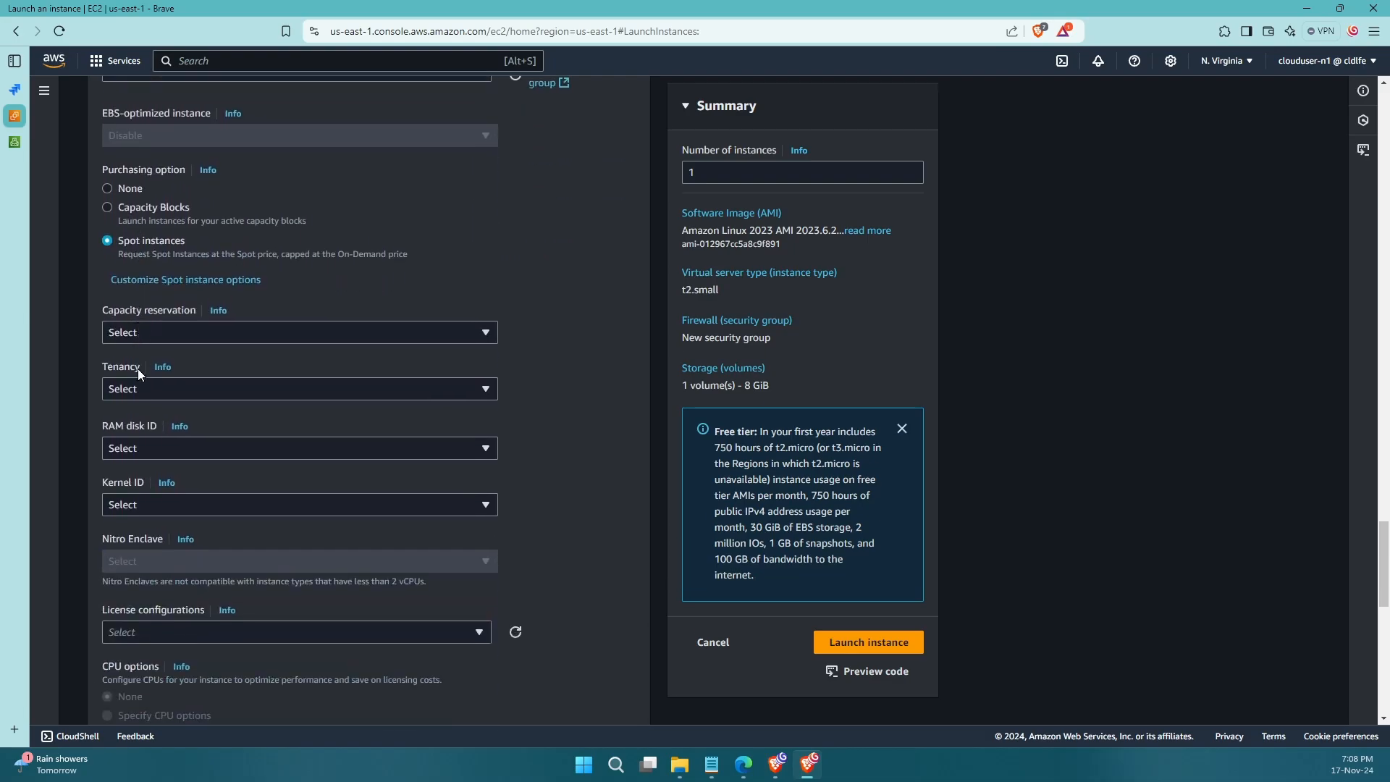
scroll(293, 374, "down", 6)
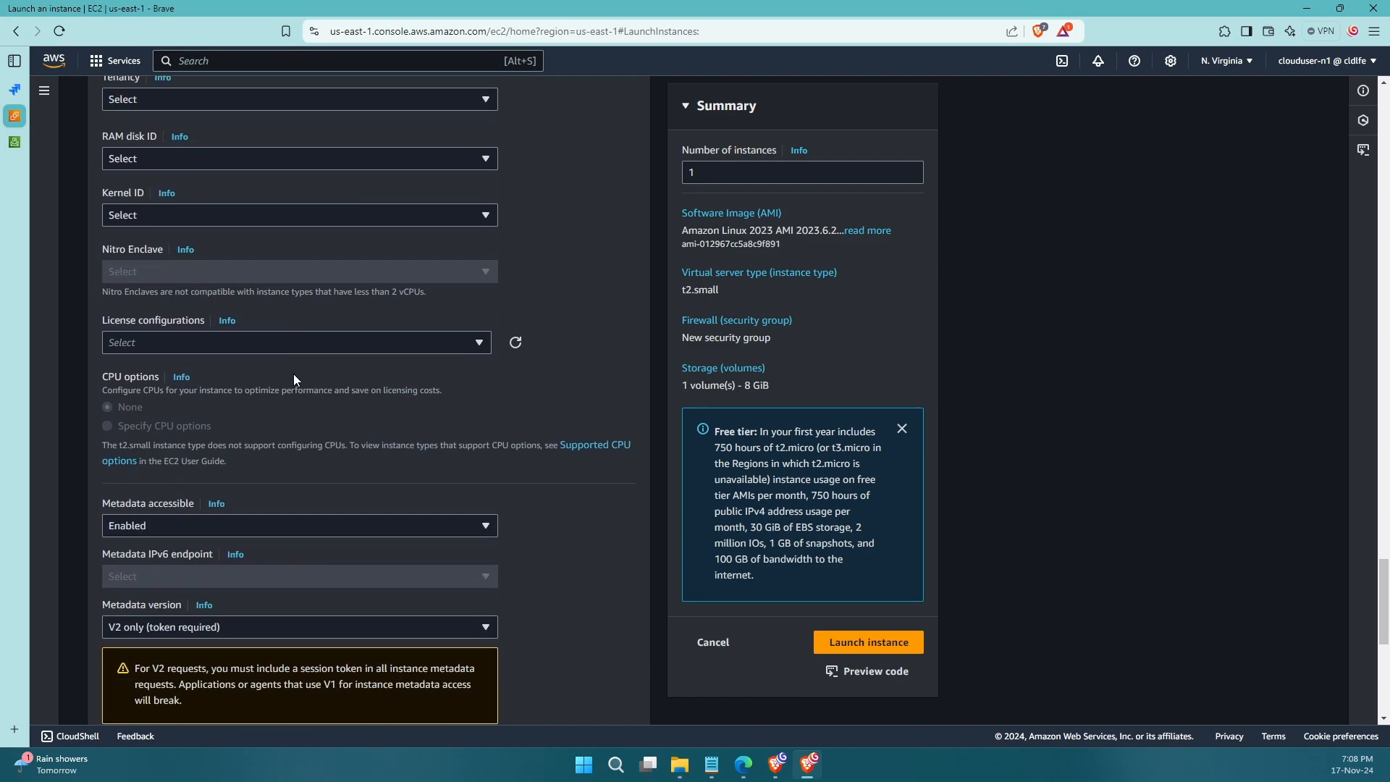
scroll(293, 375, "down", 3)
scroll(291, 375, "up", 5)
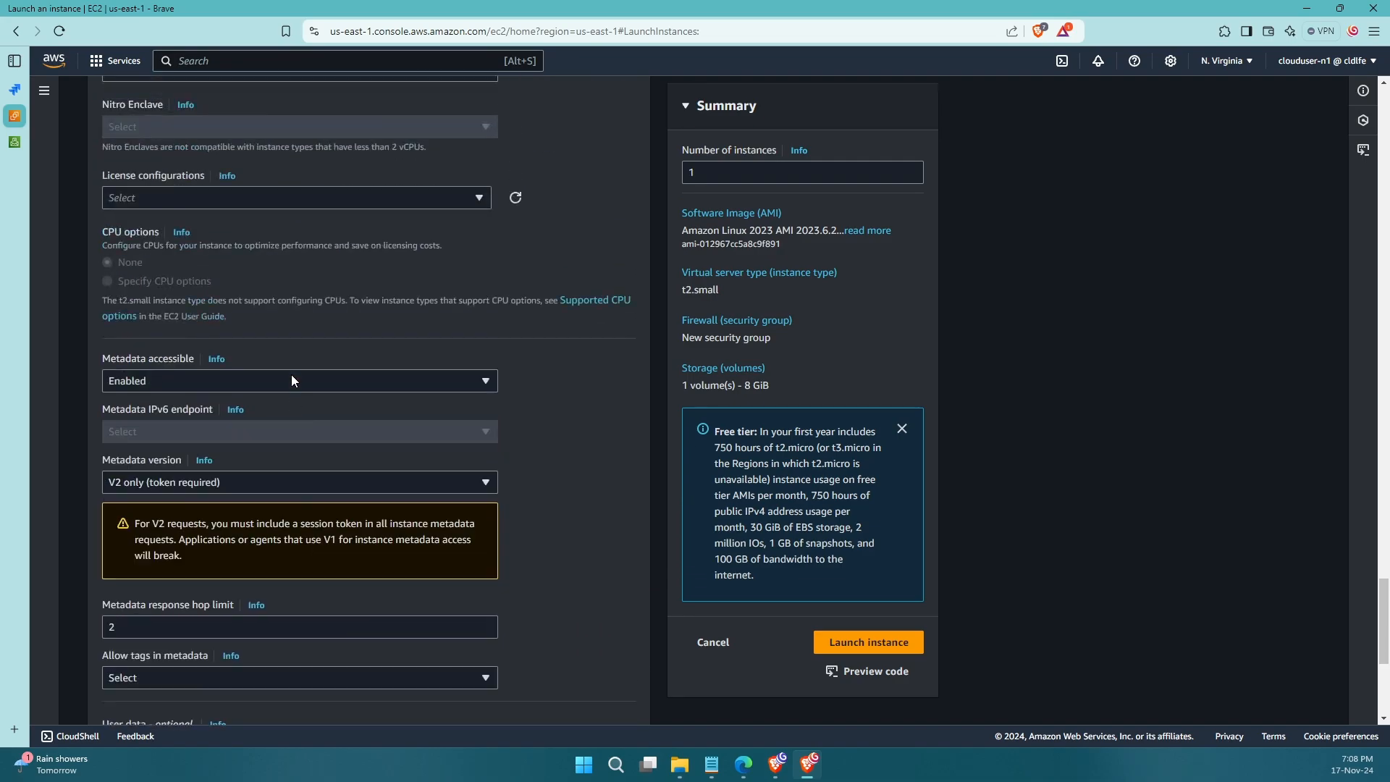
scroll(264, 319, "down", 4)
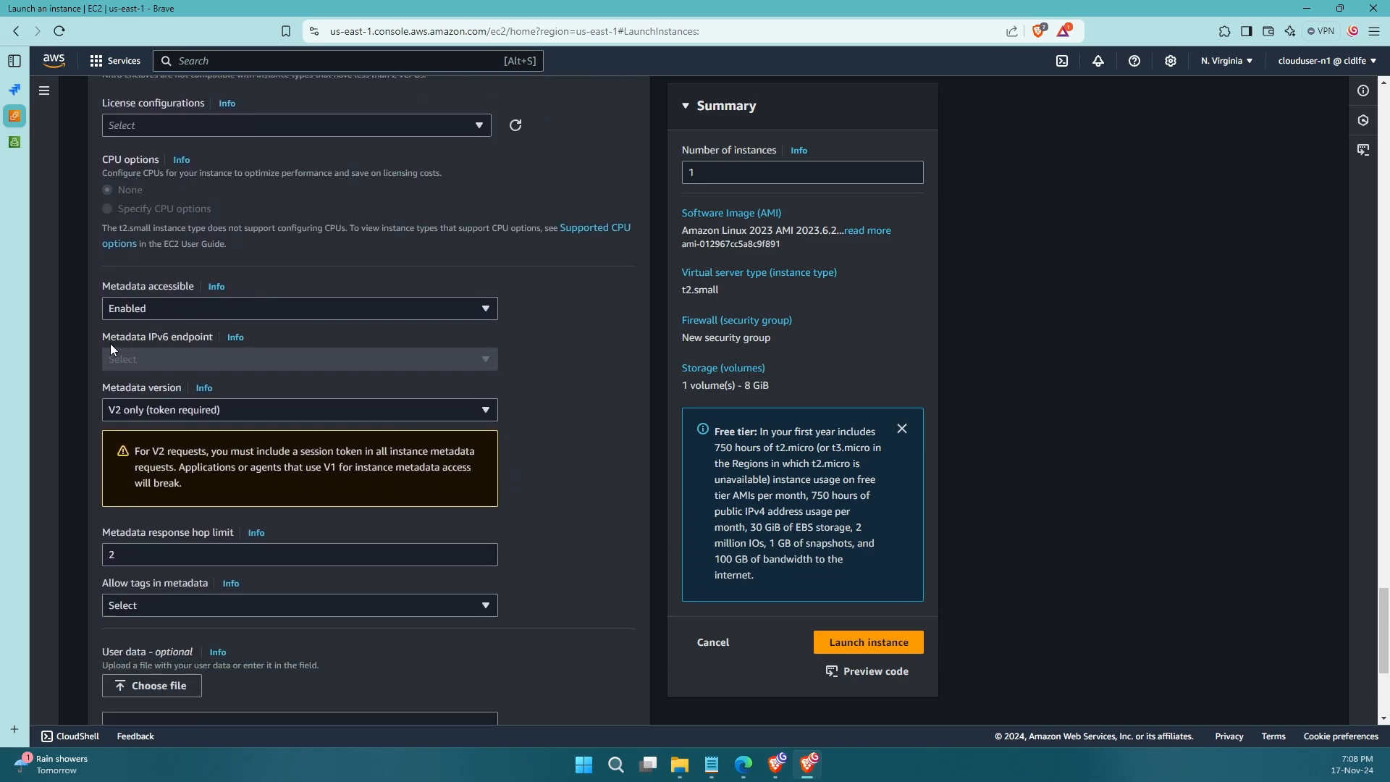
Try to launch the Spot instance with the current configuration
scroll(267, 372, "down", 2)
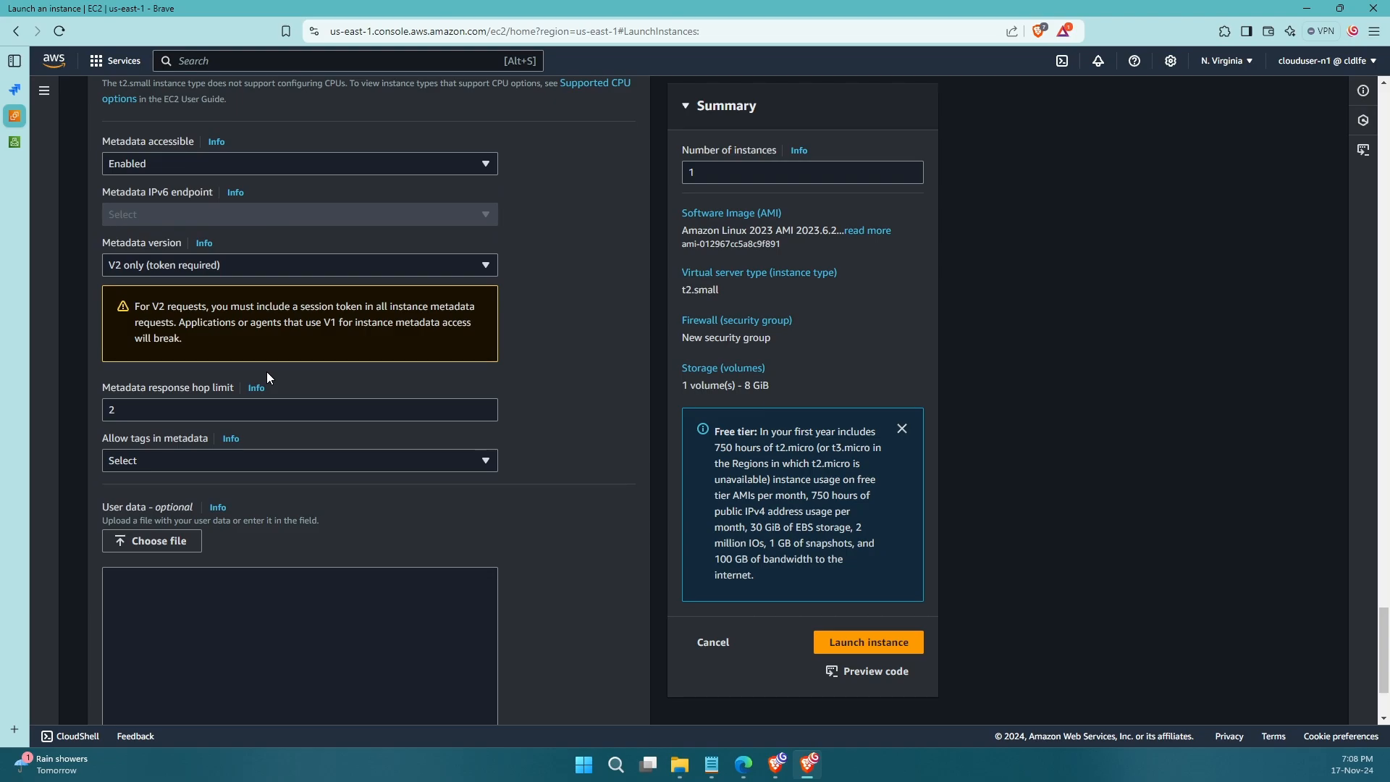
scroll(266, 375, "down", 2)
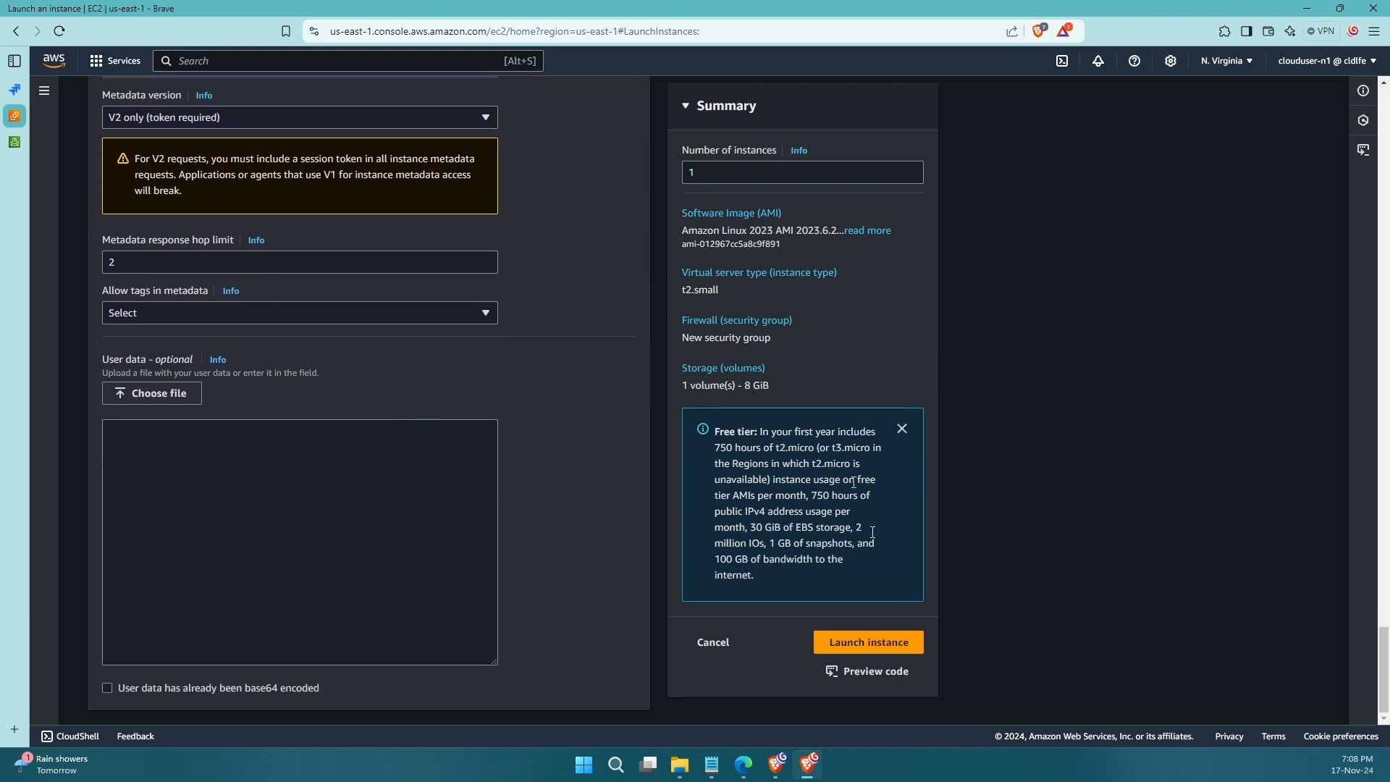
left_click(851, 654)
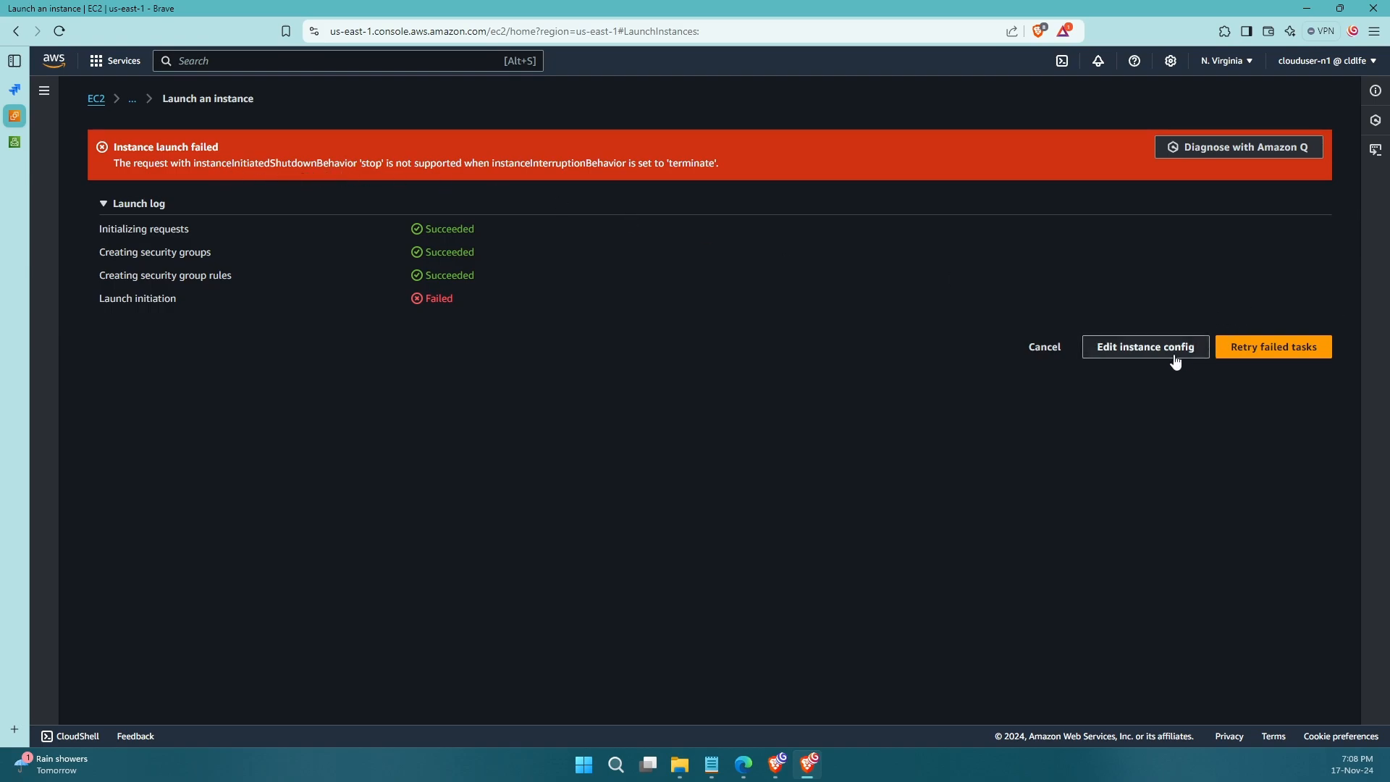
Return to the instance configuration and set the shutdown behavior in the advanced details to Terminate
left_click(1118, 346)
scroll(424, 382, "down", 10)
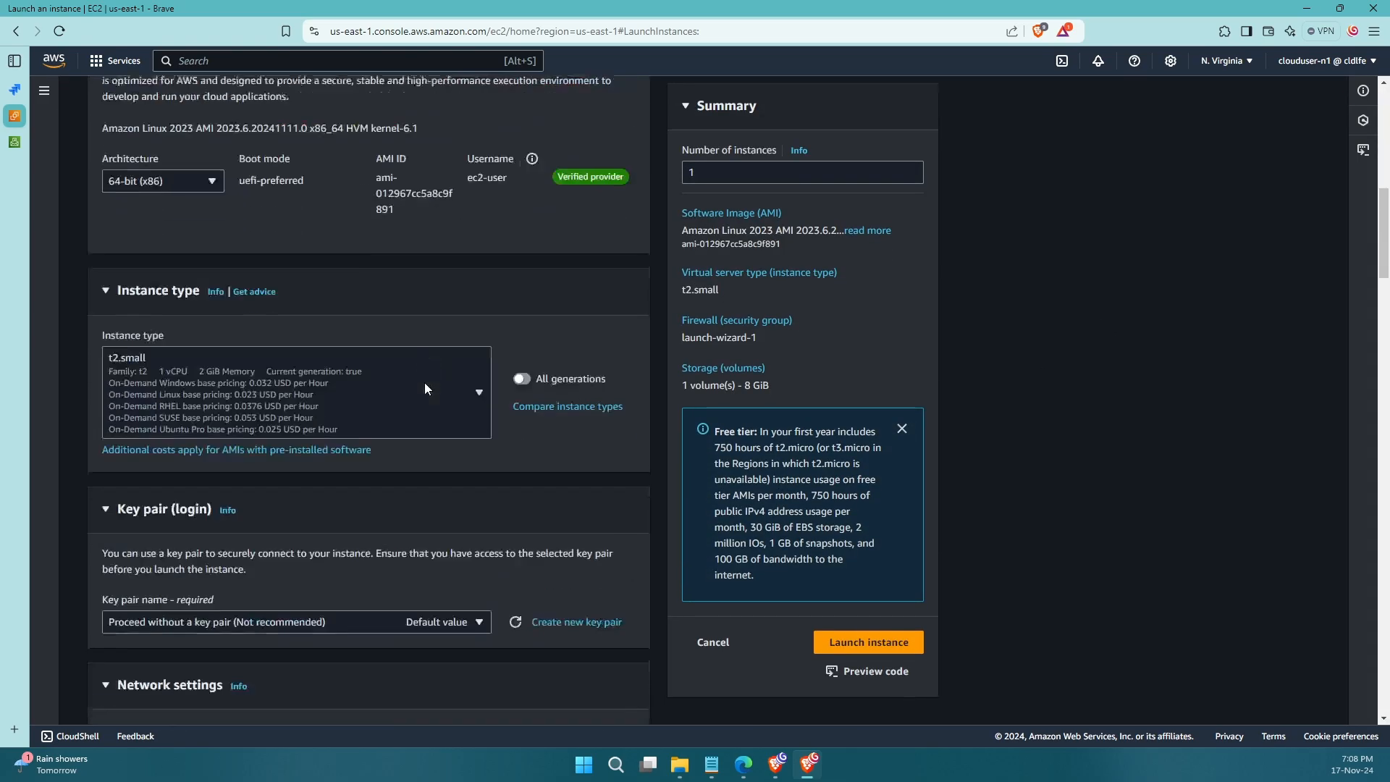
scroll(424, 378, "down", 14)
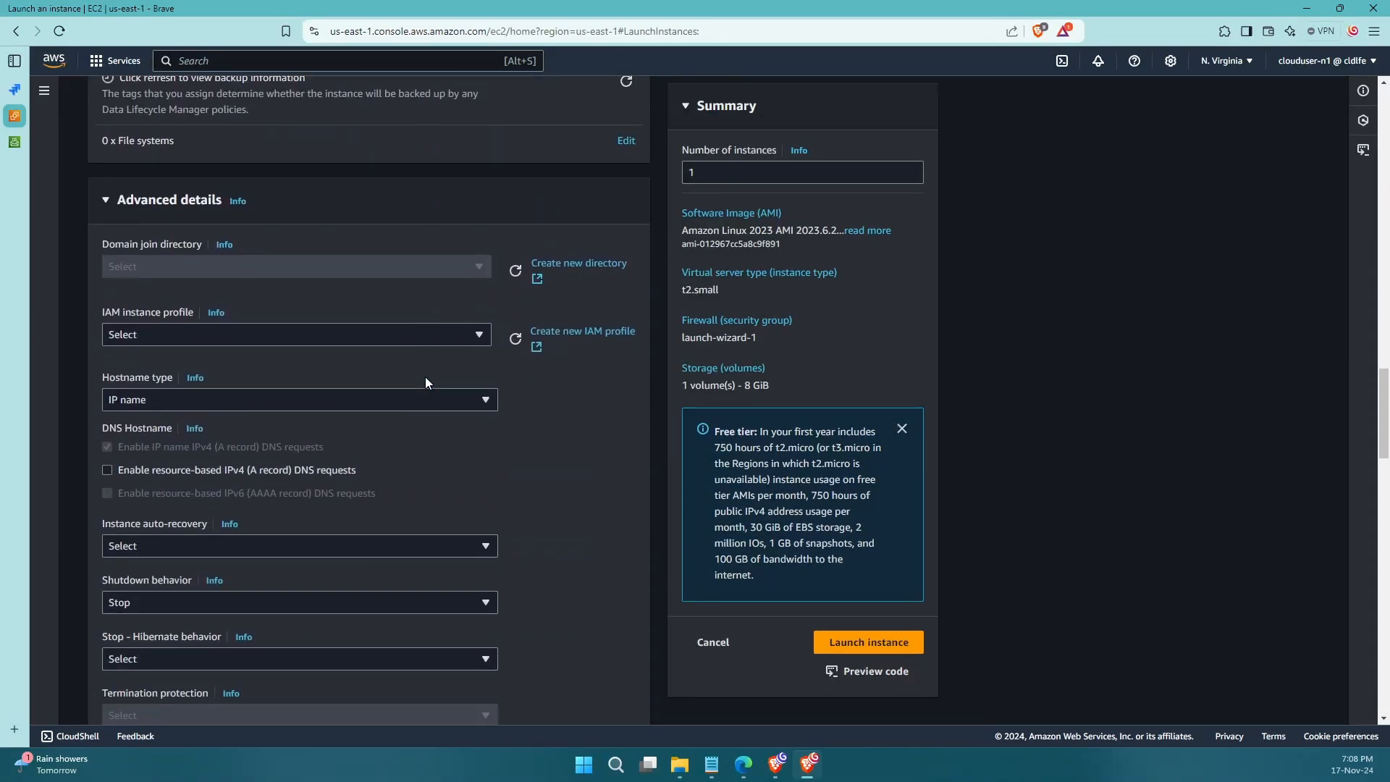
scroll(424, 376, "down", 4)
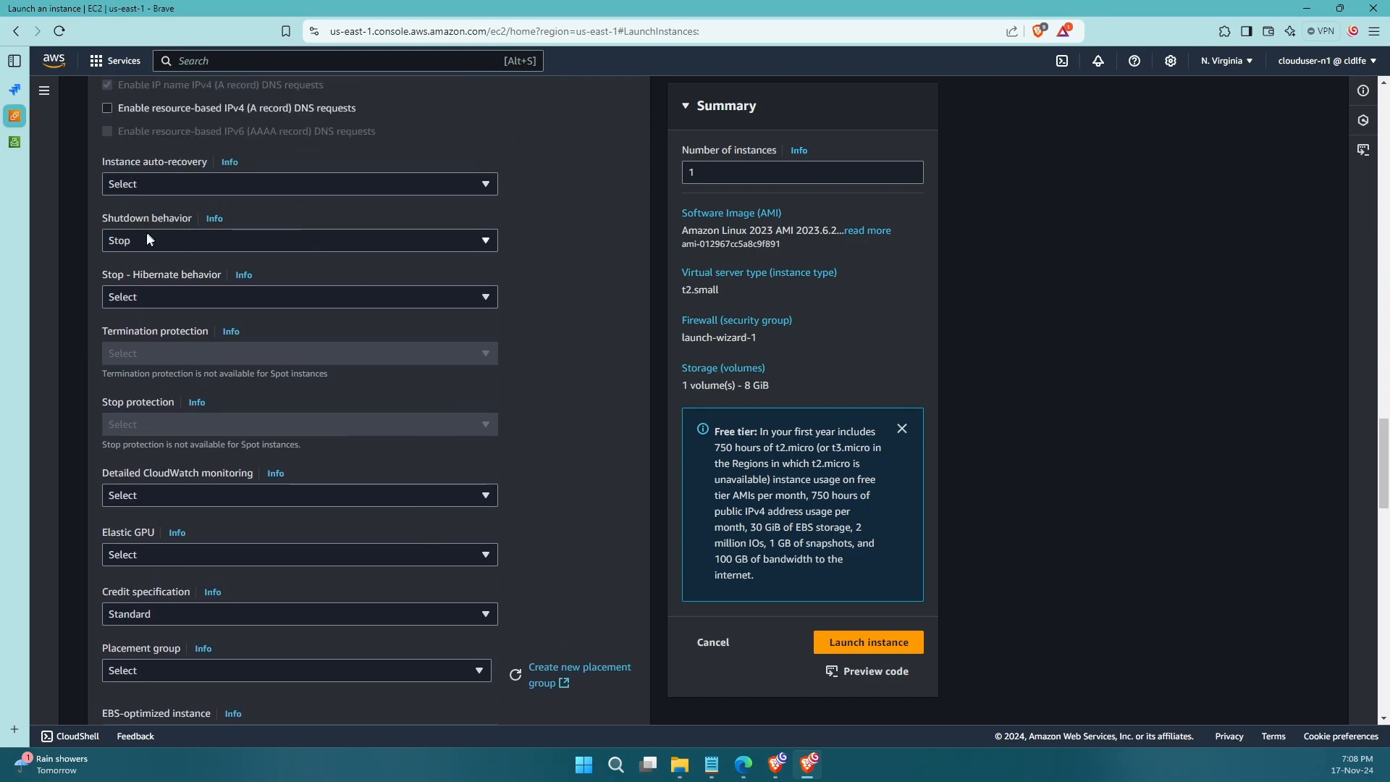
scroll(144, 238, "down", 7)
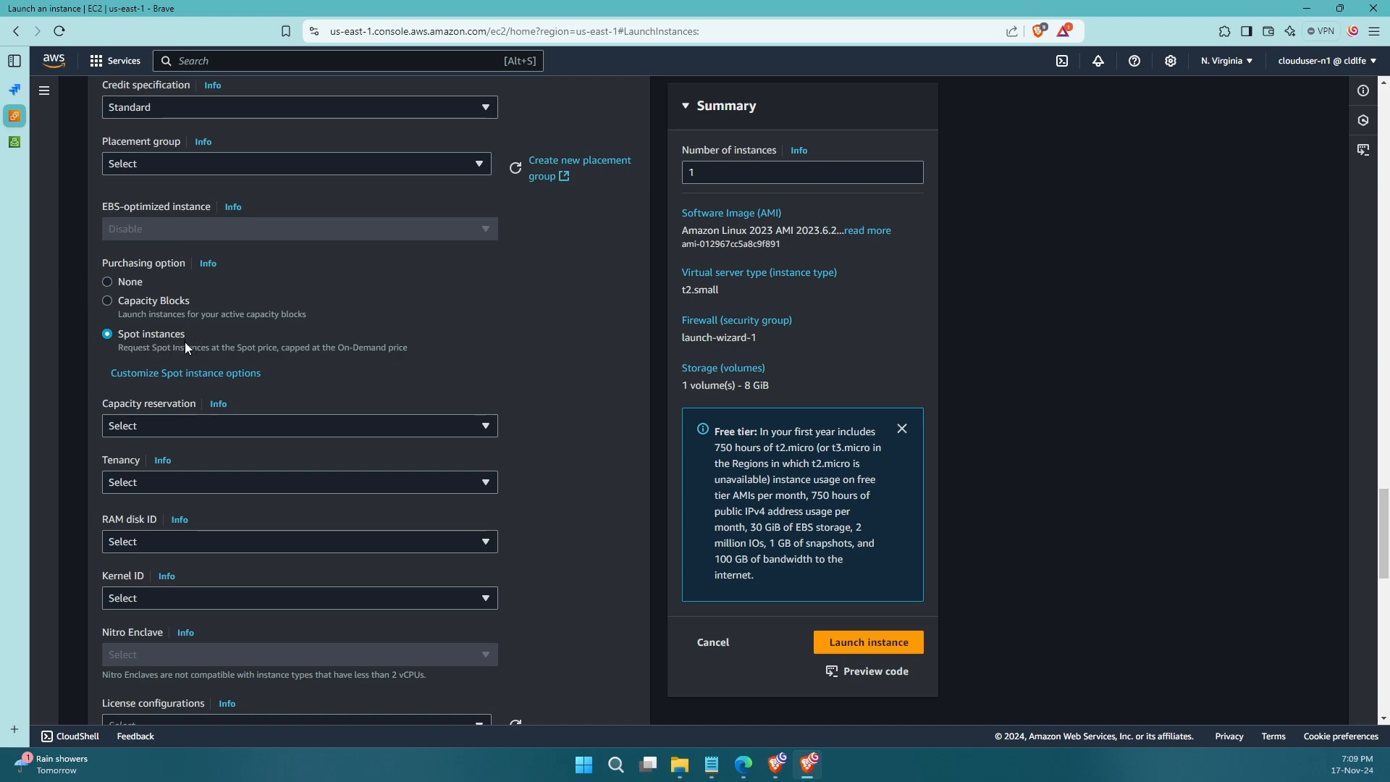
scroll(185, 345, "up", 3)
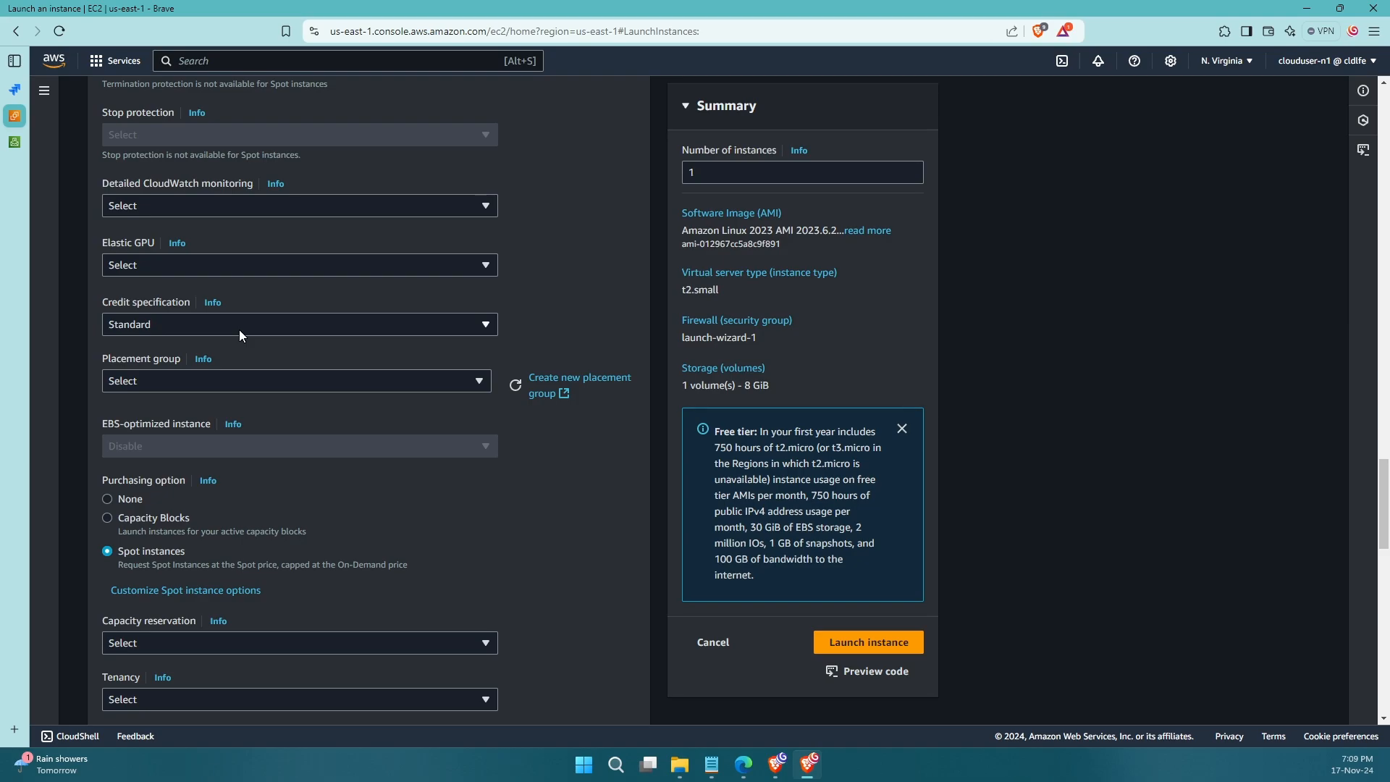
scroll(239, 335, "up", 7)
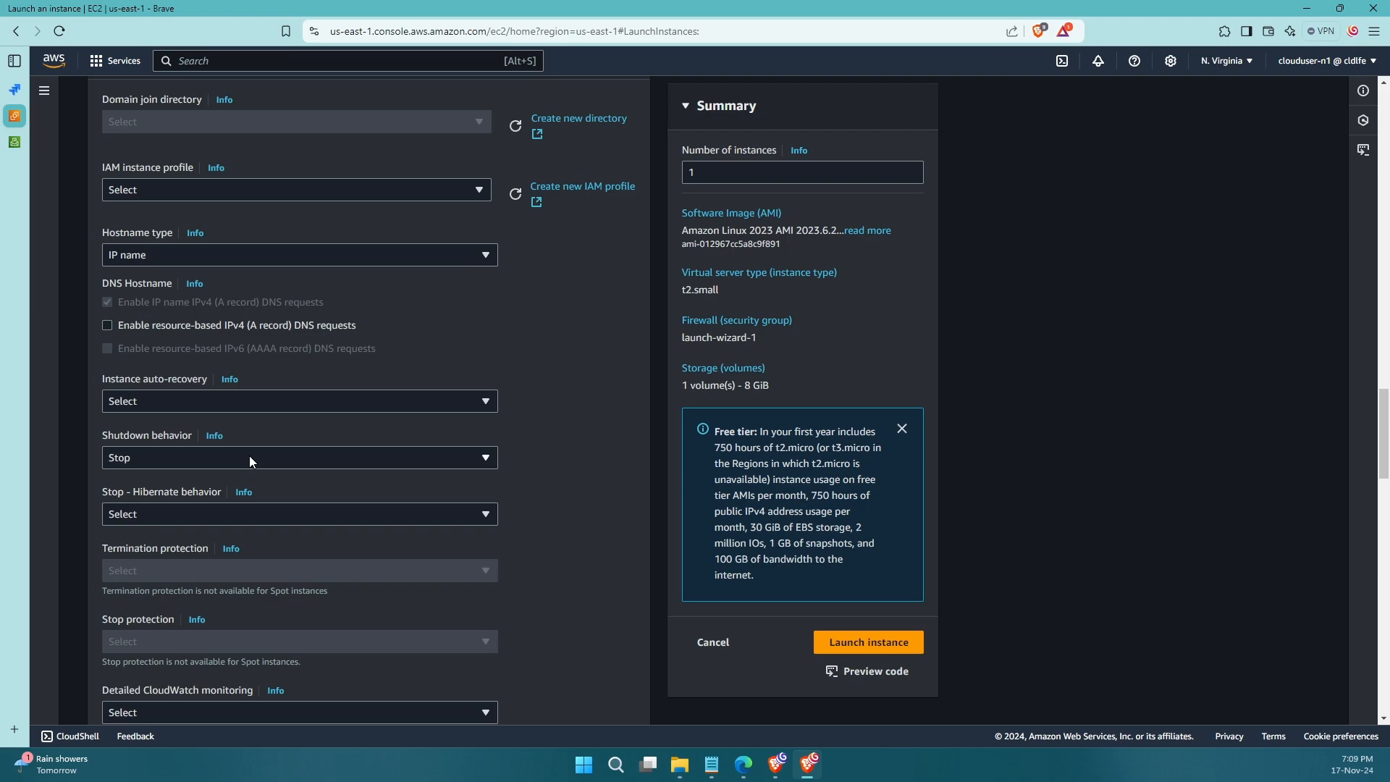
left_click(249, 457)
left_click(194, 509)
Launch the Spot instance and bring up the refreshed list of running EC2 instances
scroll(388, 475, "down", 20)
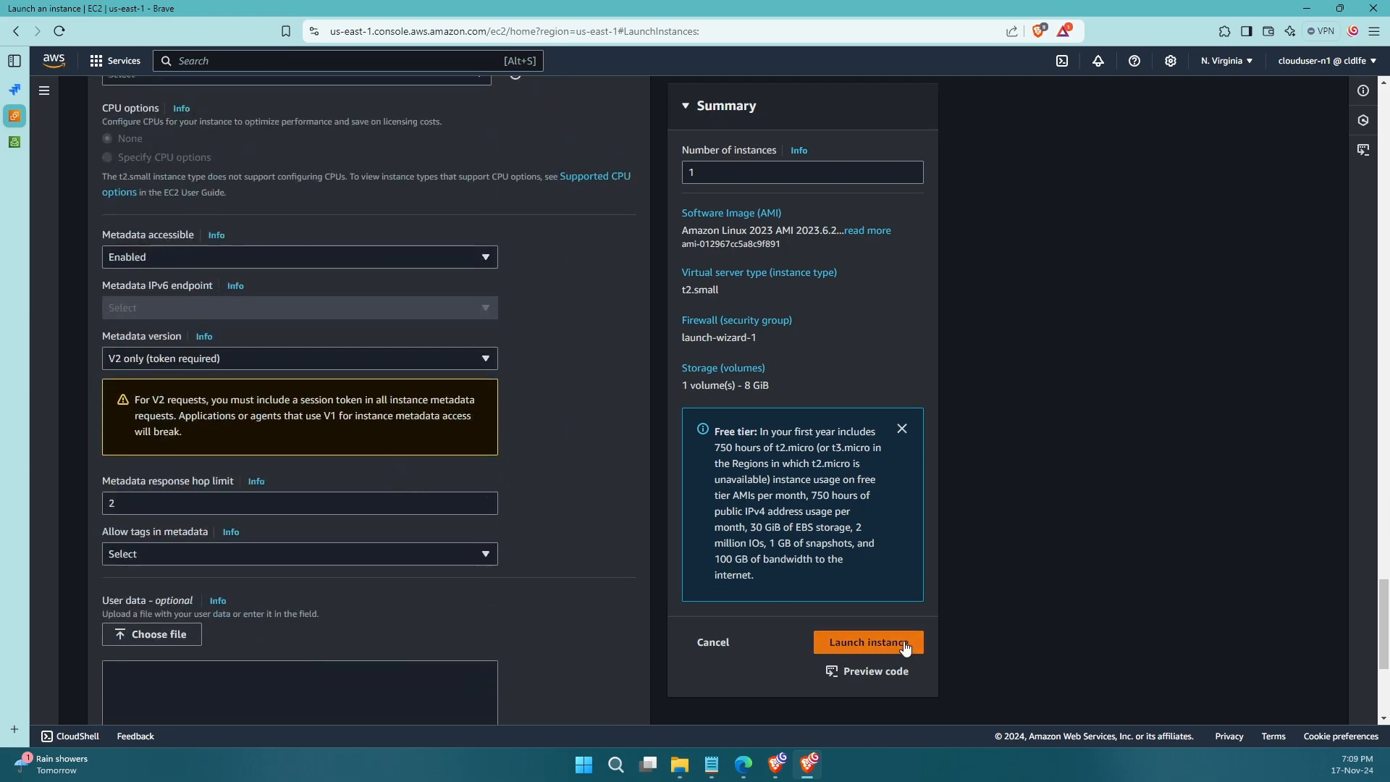
left_click(903, 645)
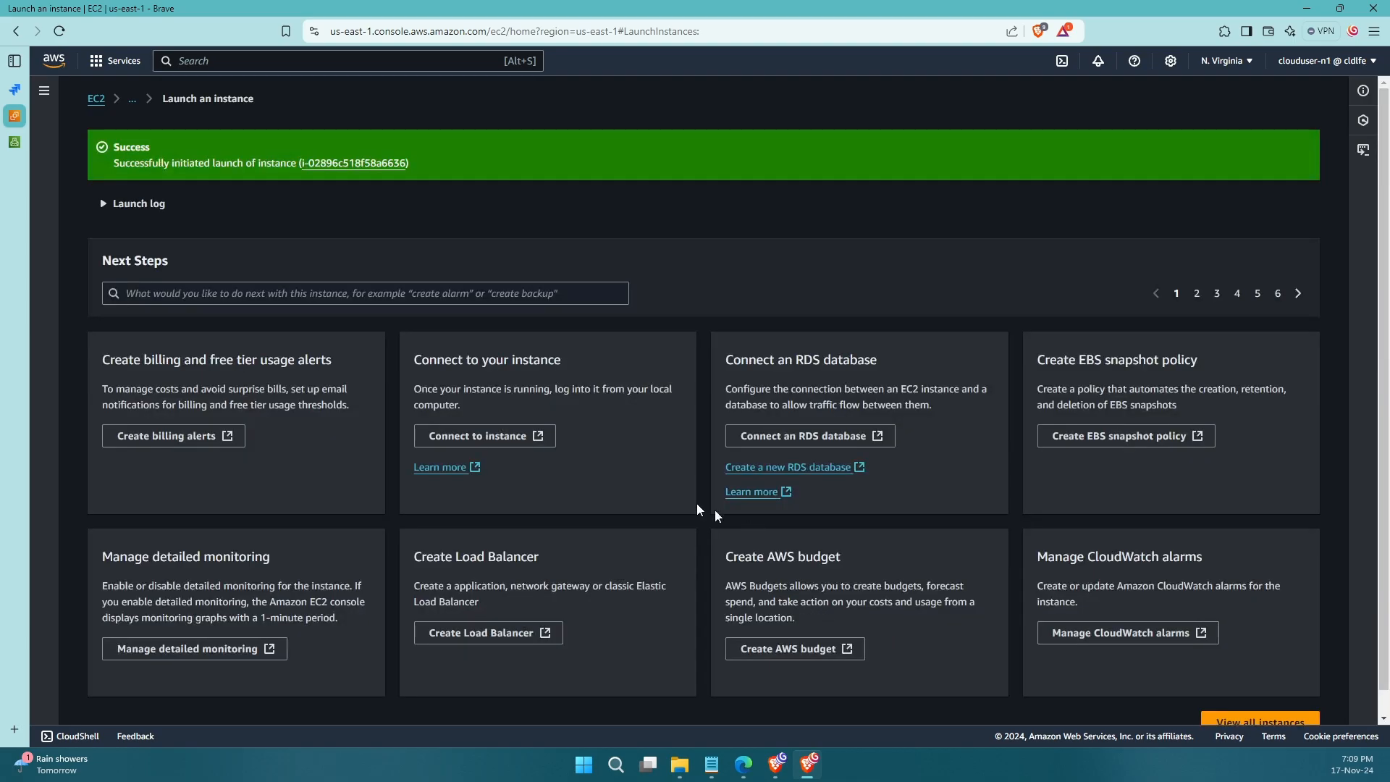
left_click(97, 99)
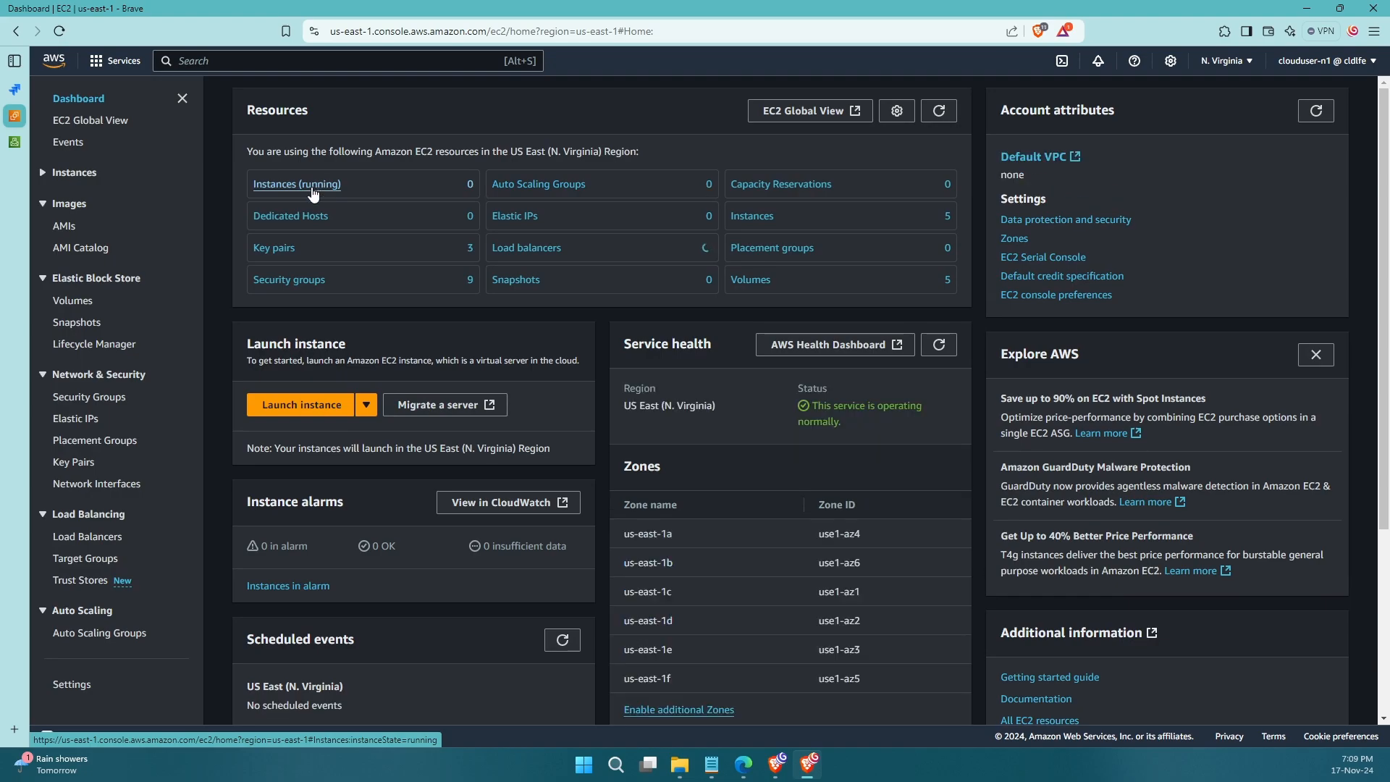
left_click(310, 183)
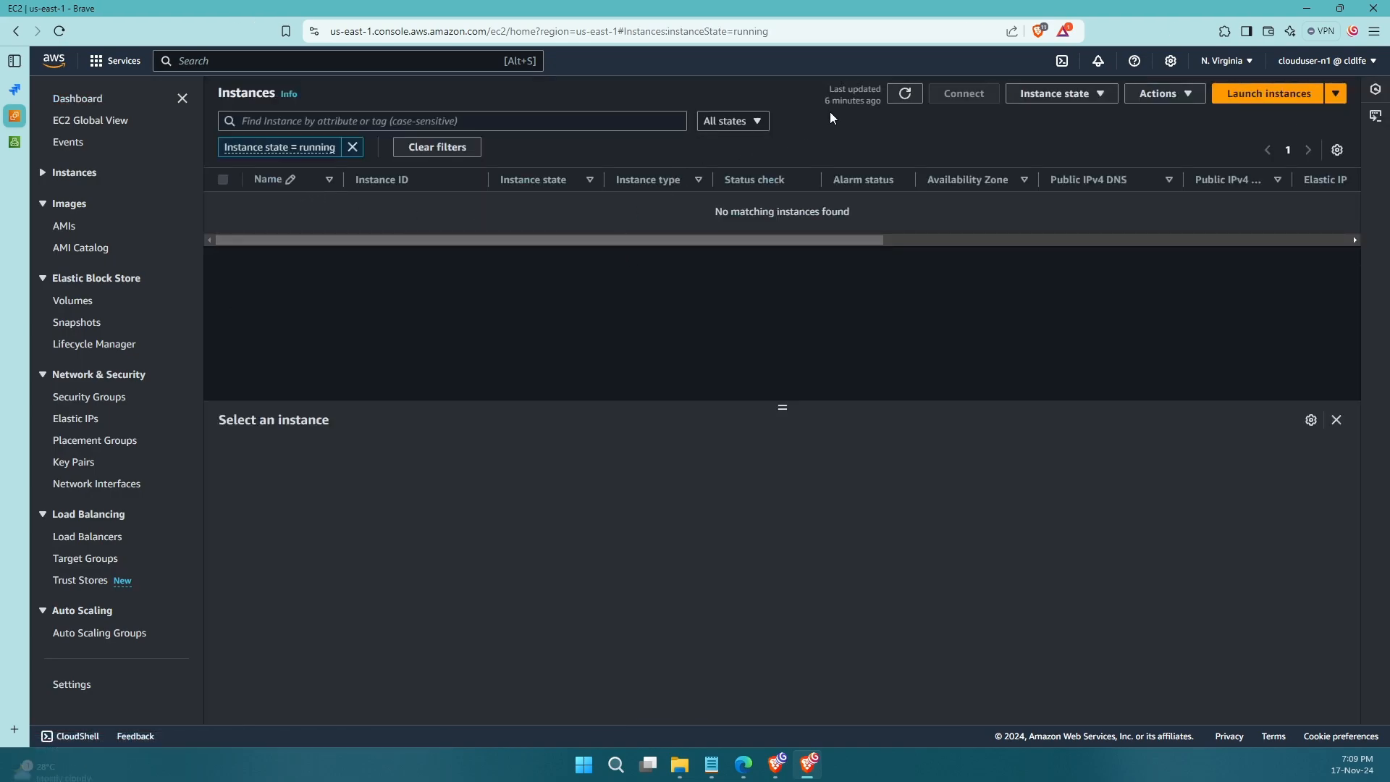
left_click(895, 96)
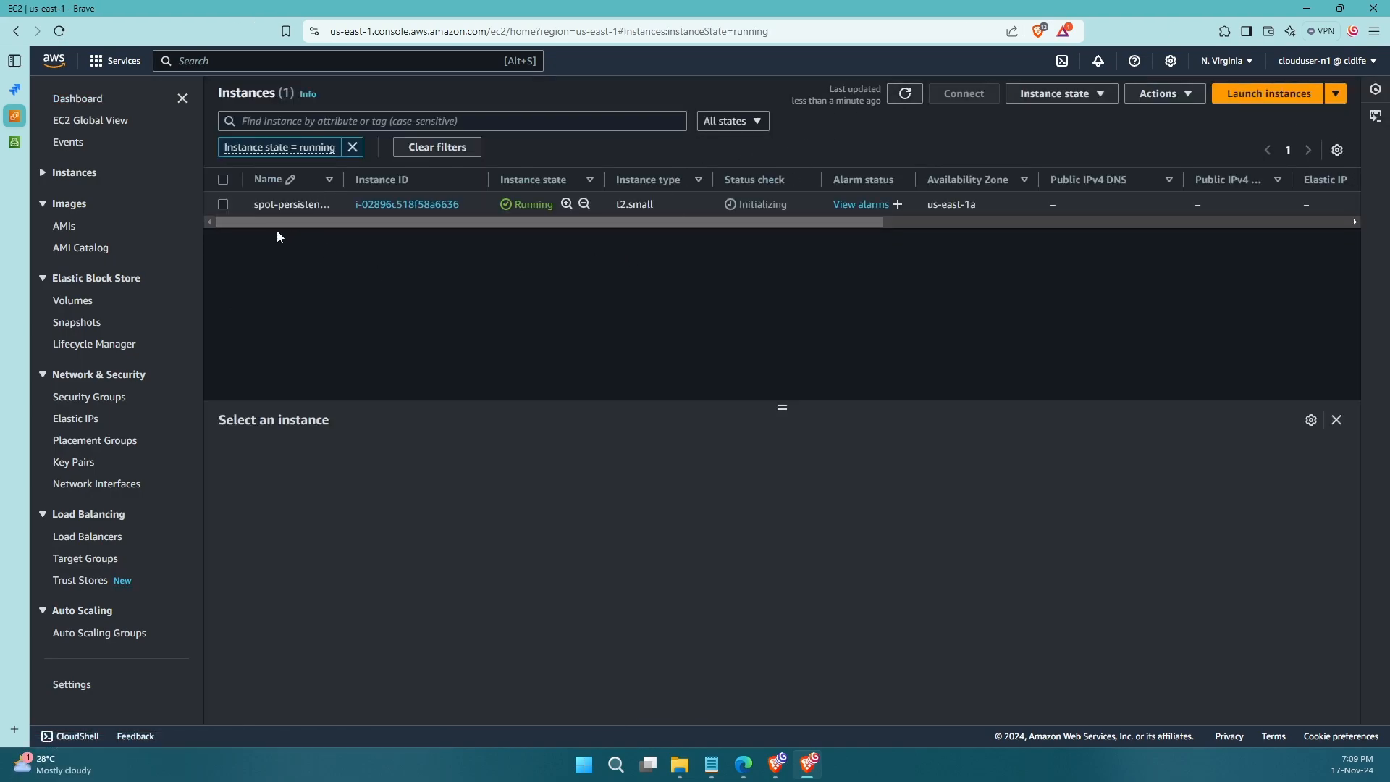
Widen the Name column, rename the running t2.small instance to spot-normal-test, and refresh the list
left_click_drag(345, 179, 481, 180)
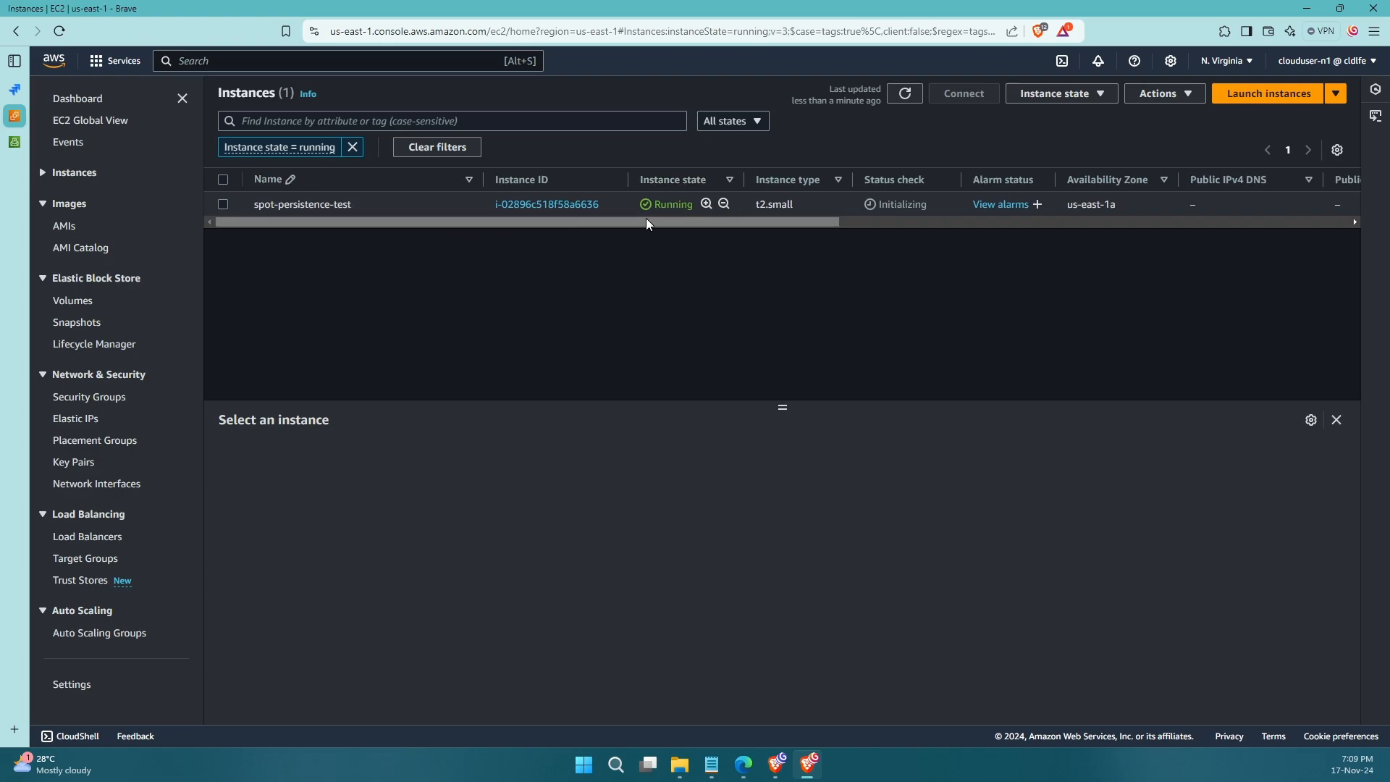
left_click(467, 204)
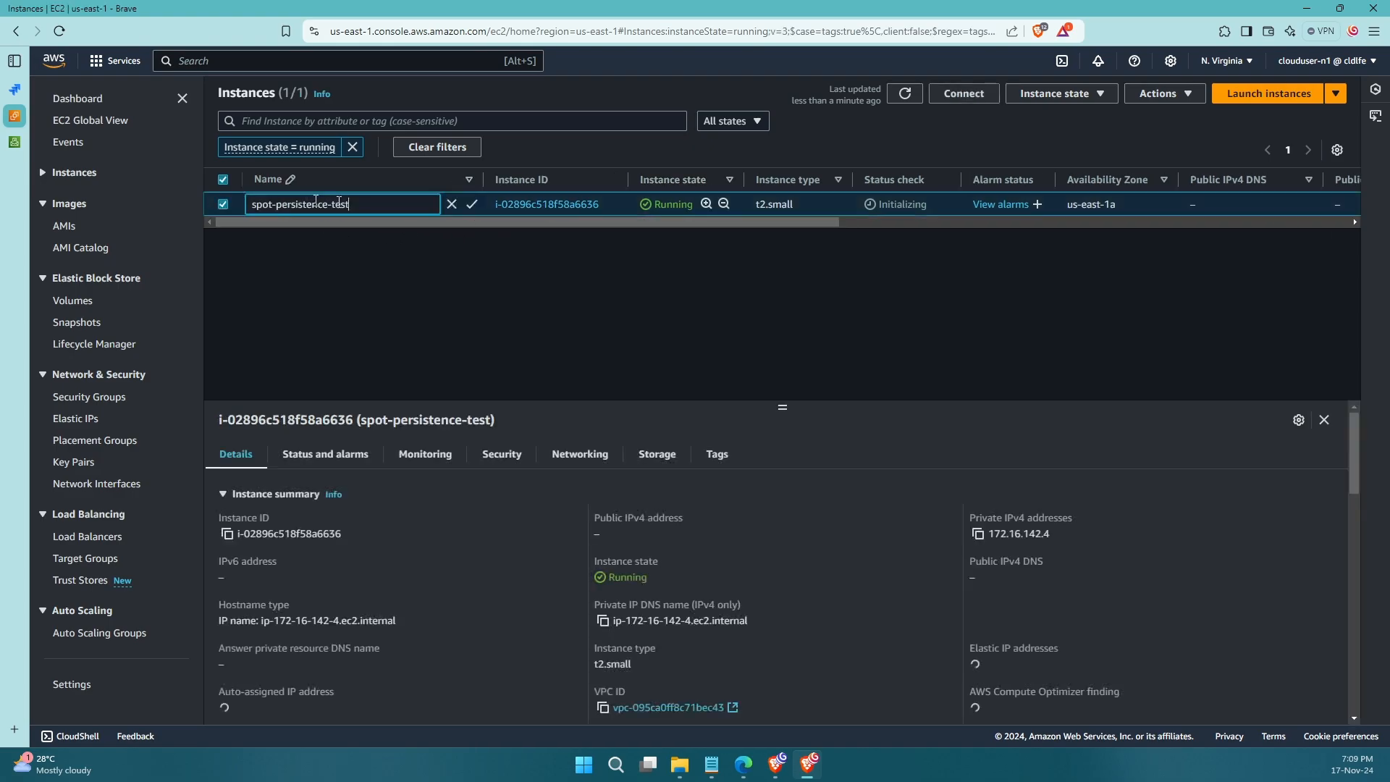
double_click(299, 205)
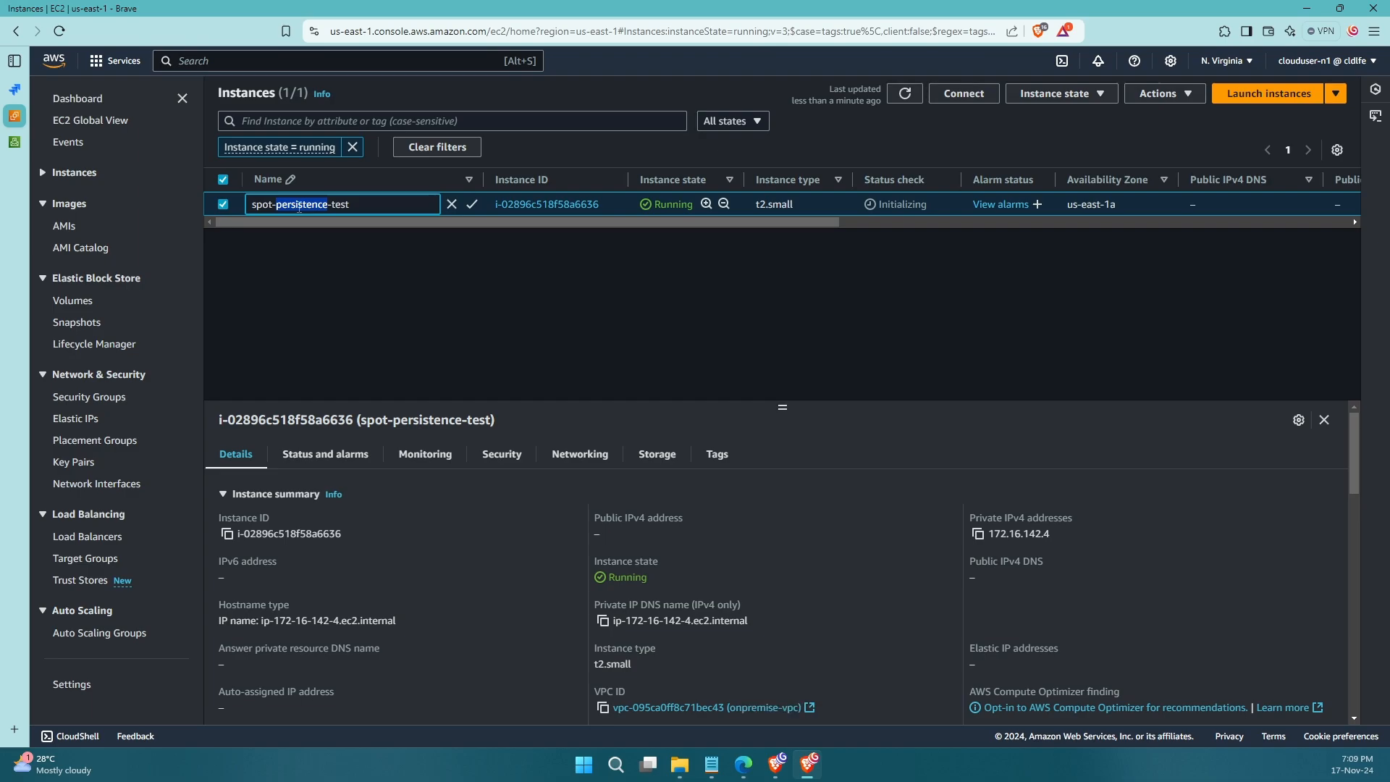
key("BackSpace")
type("normal")
left_click(473, 204)
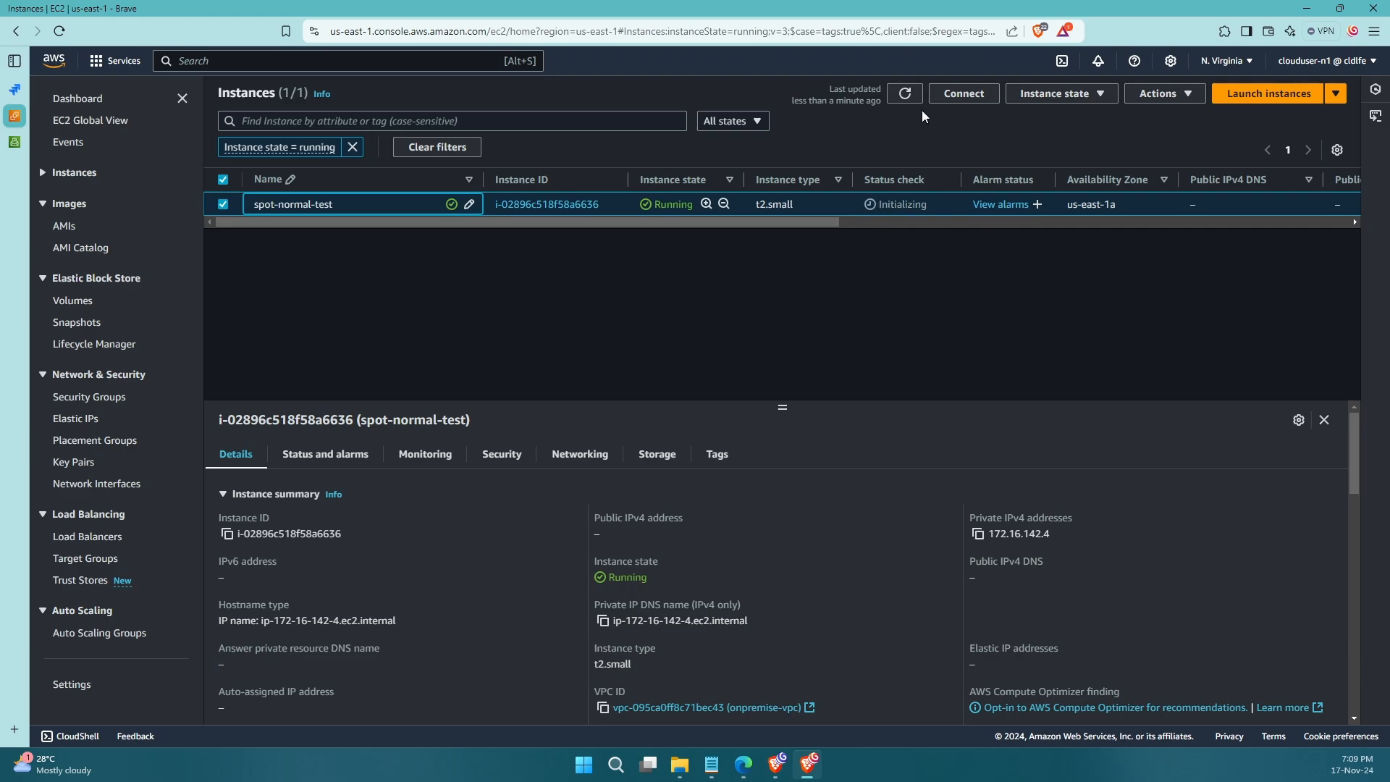
left_click(905, 94)
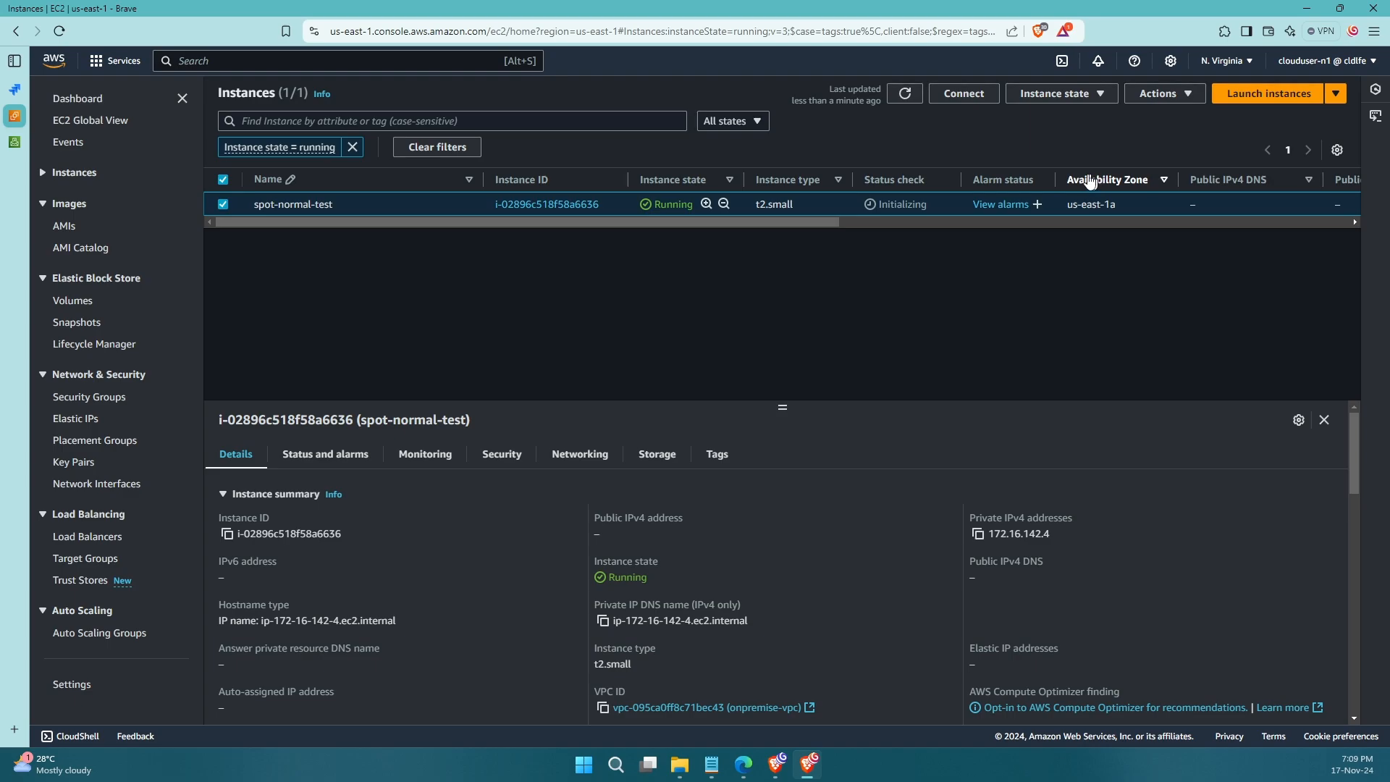
Start launching a new instance and name it spot-persistence-test
left_click(1301, 101)
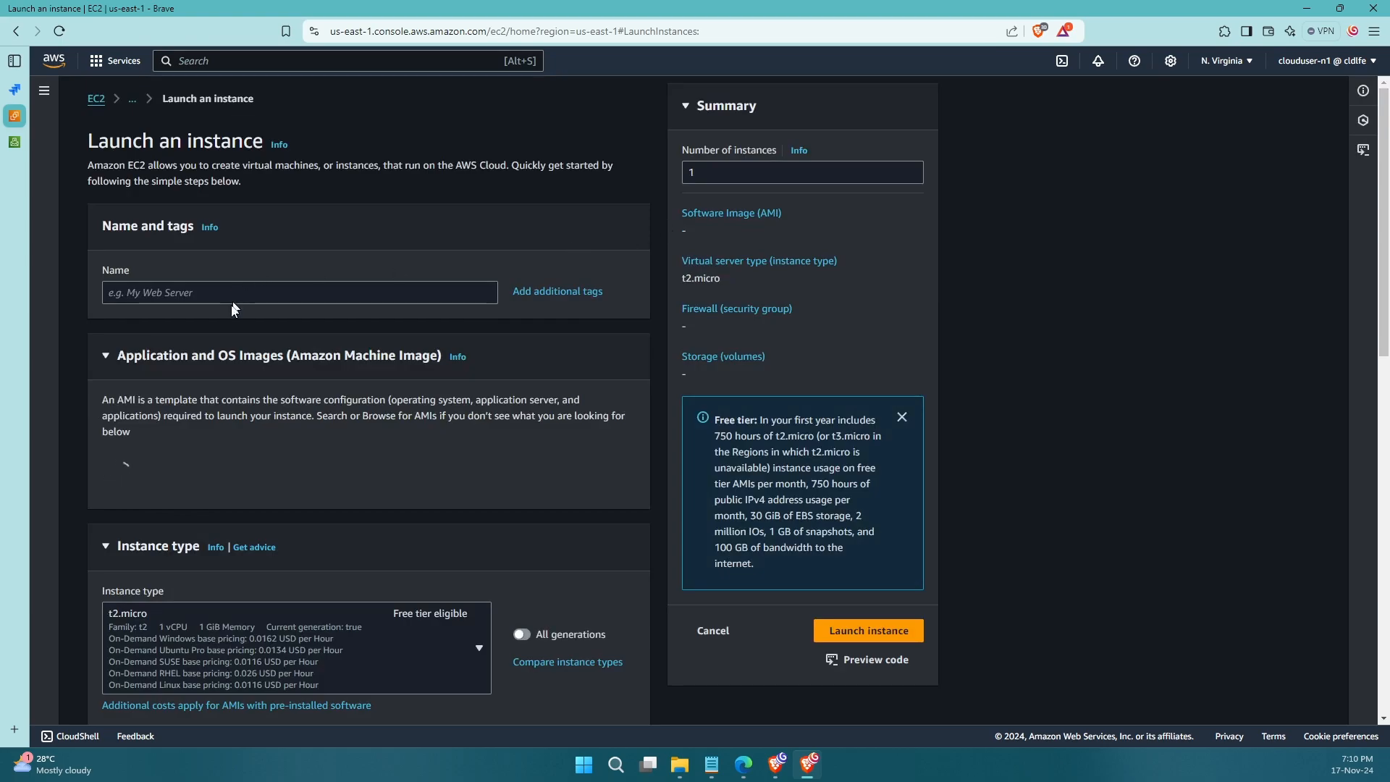
left_click(239, 291)
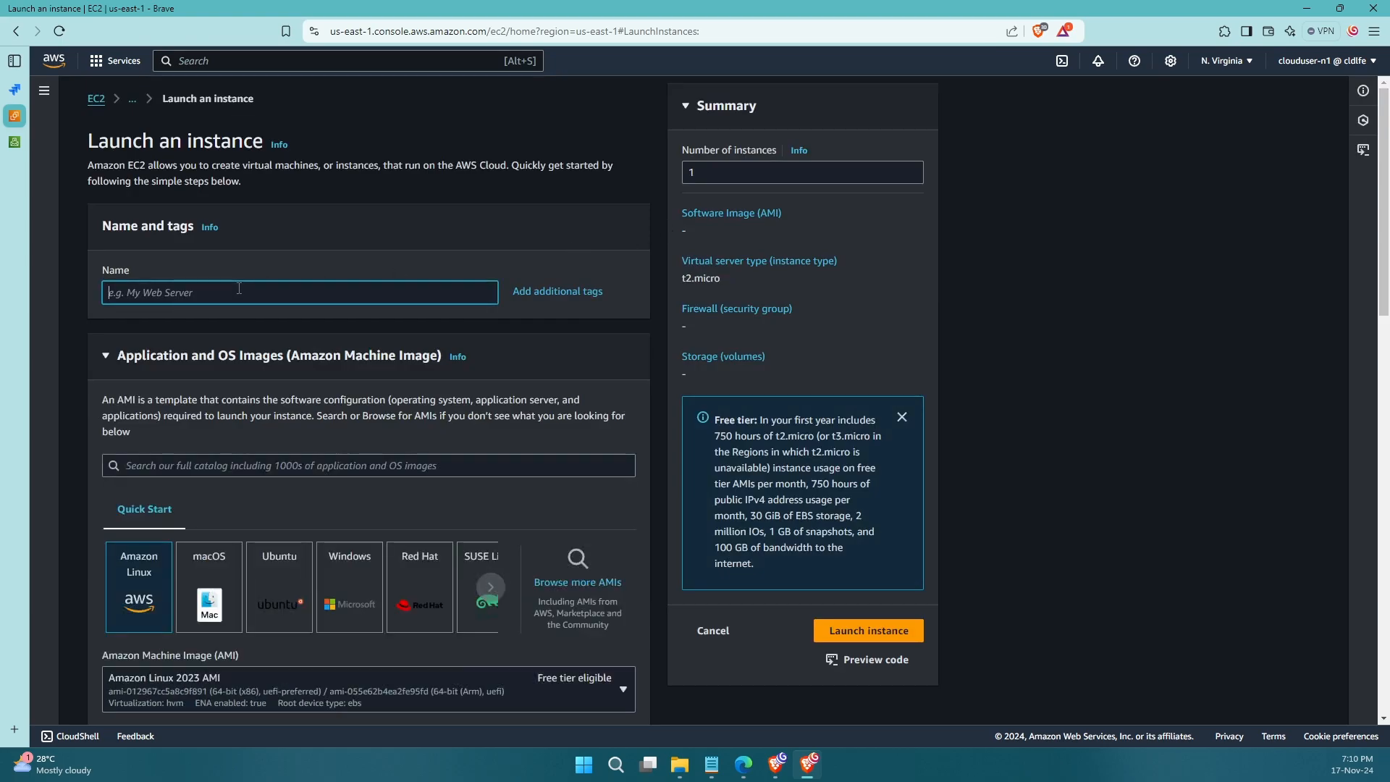
type("spot-persistence-test")
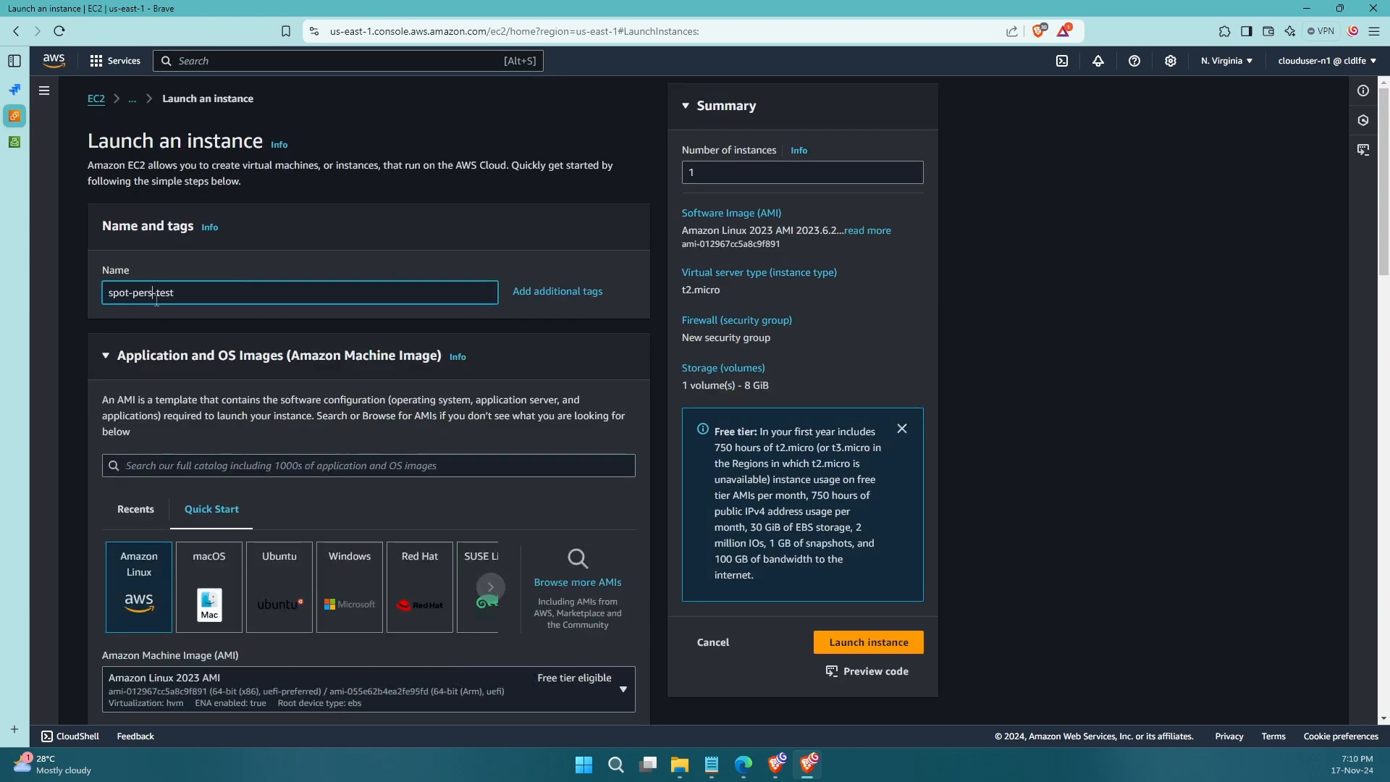
left_click(653, 430)
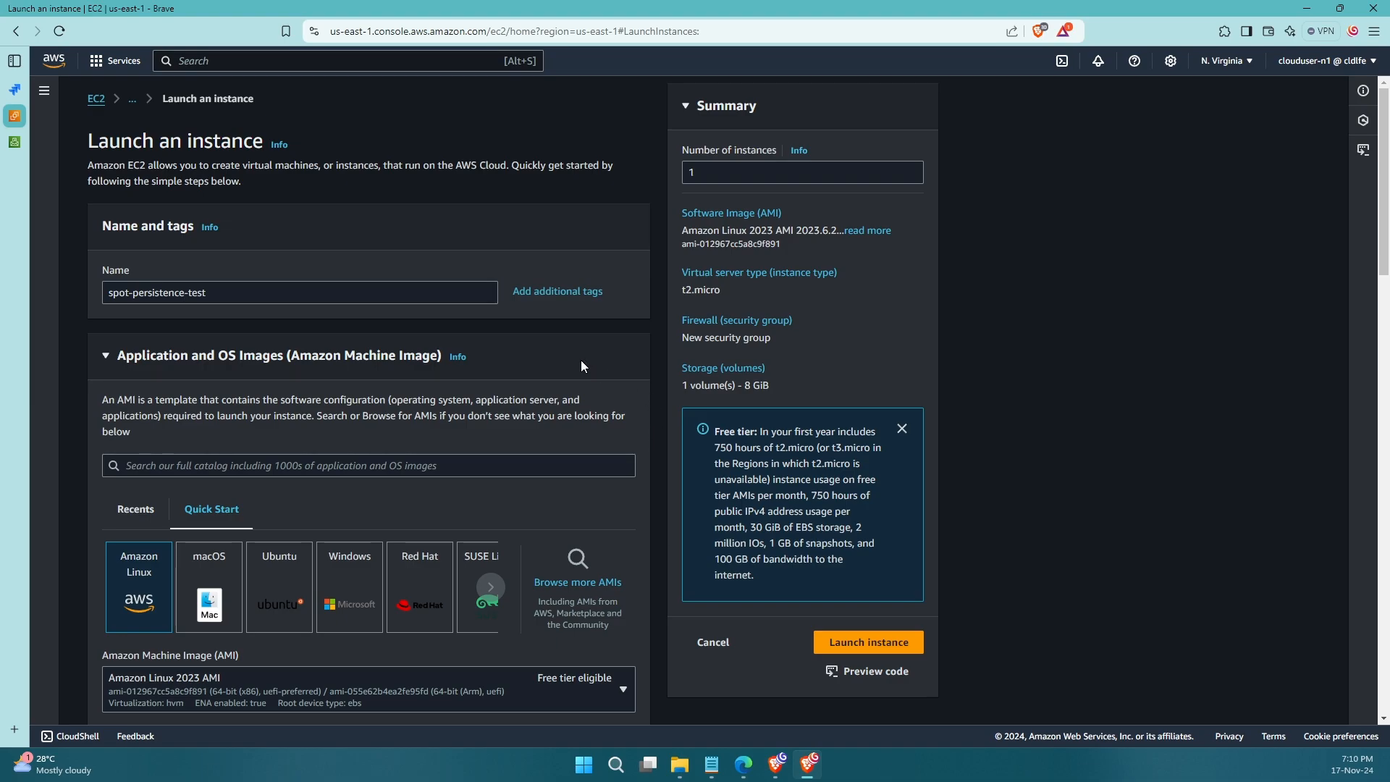
Set the instance type of the new instance to t2.small
scroll(581, 359, "down", 2)
scroll(140, 458, "down", 6)
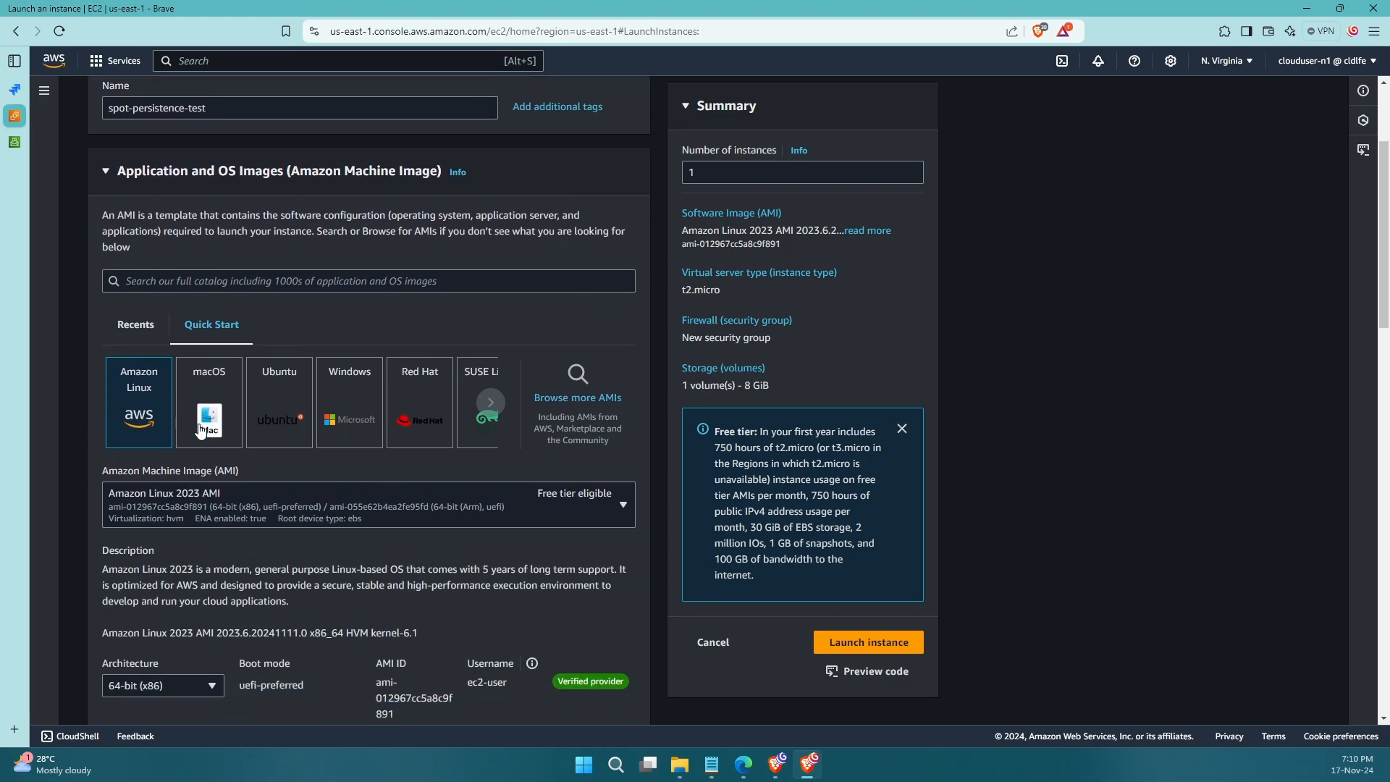
scroll(319, 492, "down", 3)
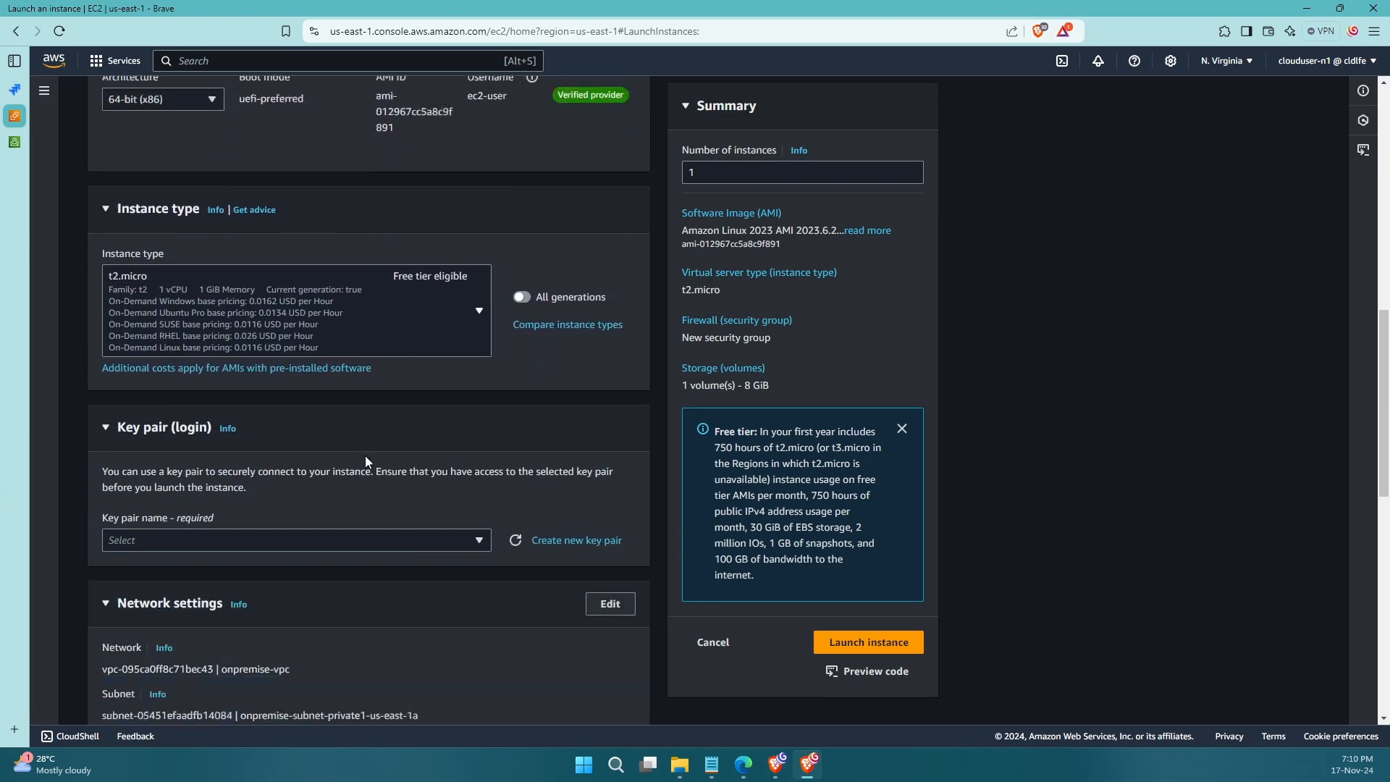
left_click(372, 314)
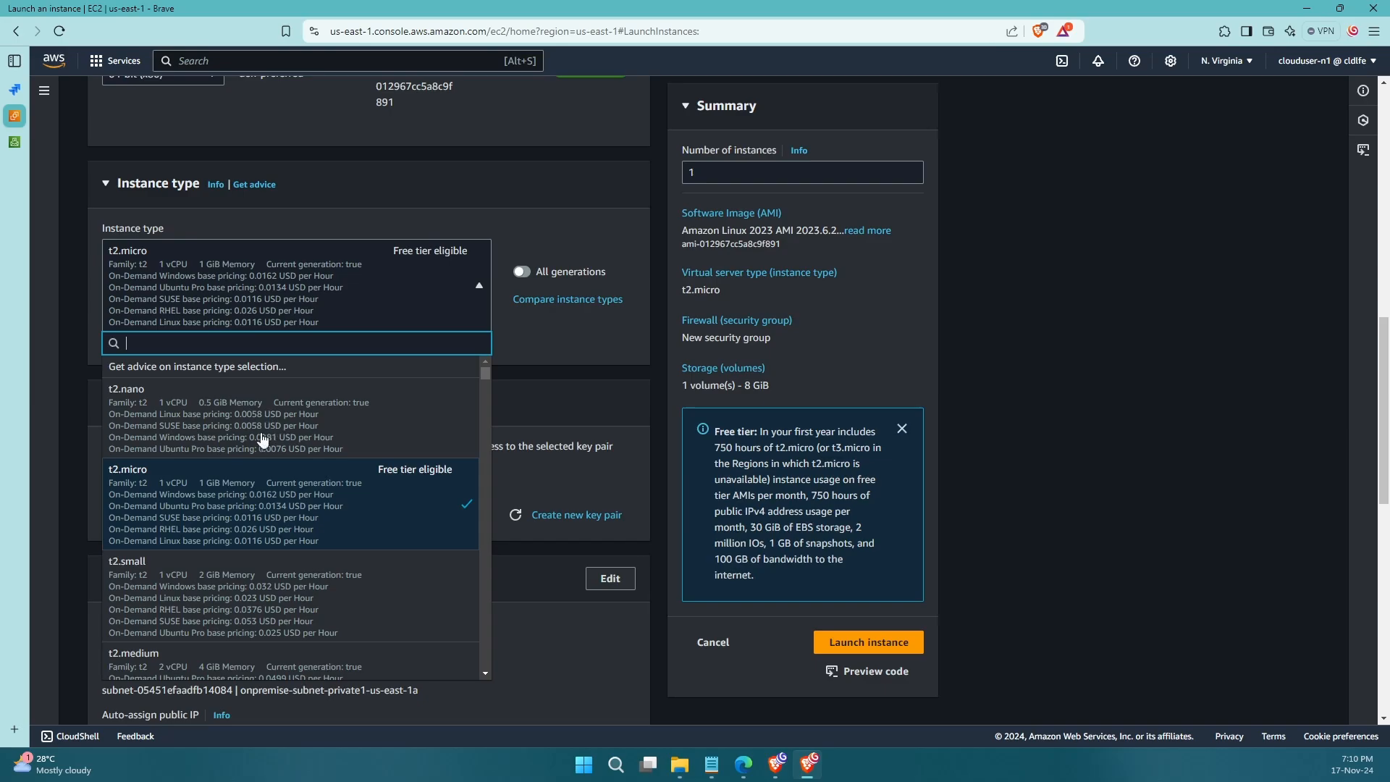
left_click(247, 569)
Choose to proceed without a key pair for the new instance
scroll(293, 460, "down", 2)
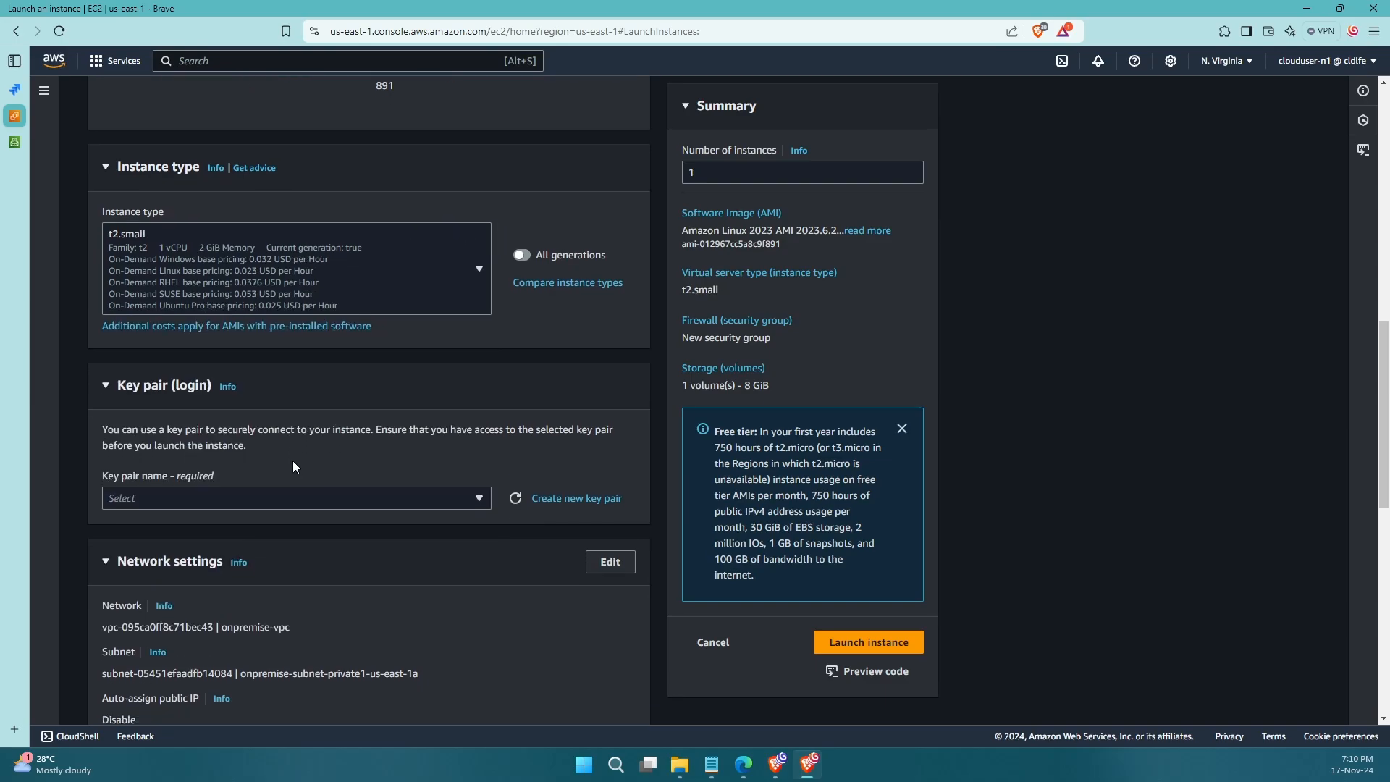
left_click(421, 378)
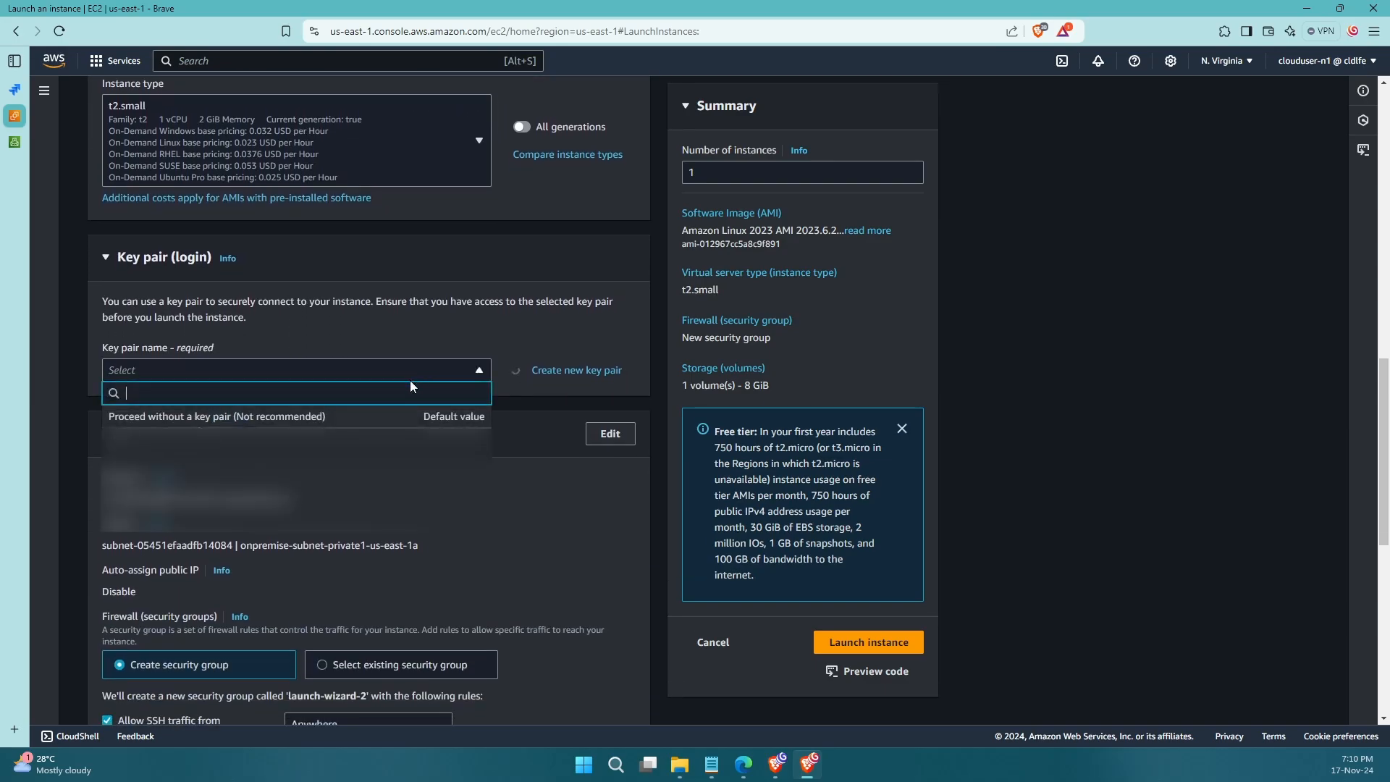
left_click(350, 414)
Expand the advanced details of the new instance and set its purchasing option to Spot instances
scroll(378, 449, "down", 5)
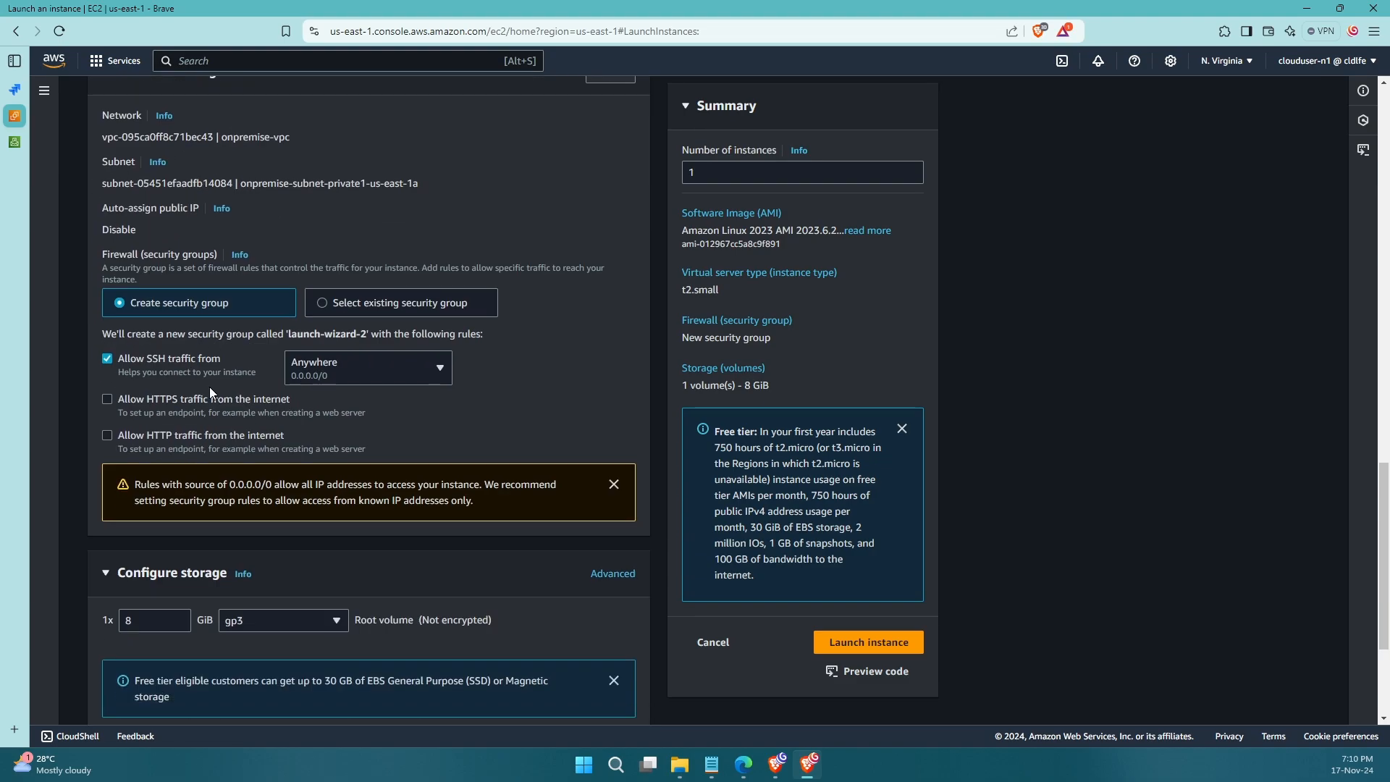
scroll(210, 387, "up", 1)
scroll(123, 407, "down", 3)
scroll(123, 407, "down", 1)
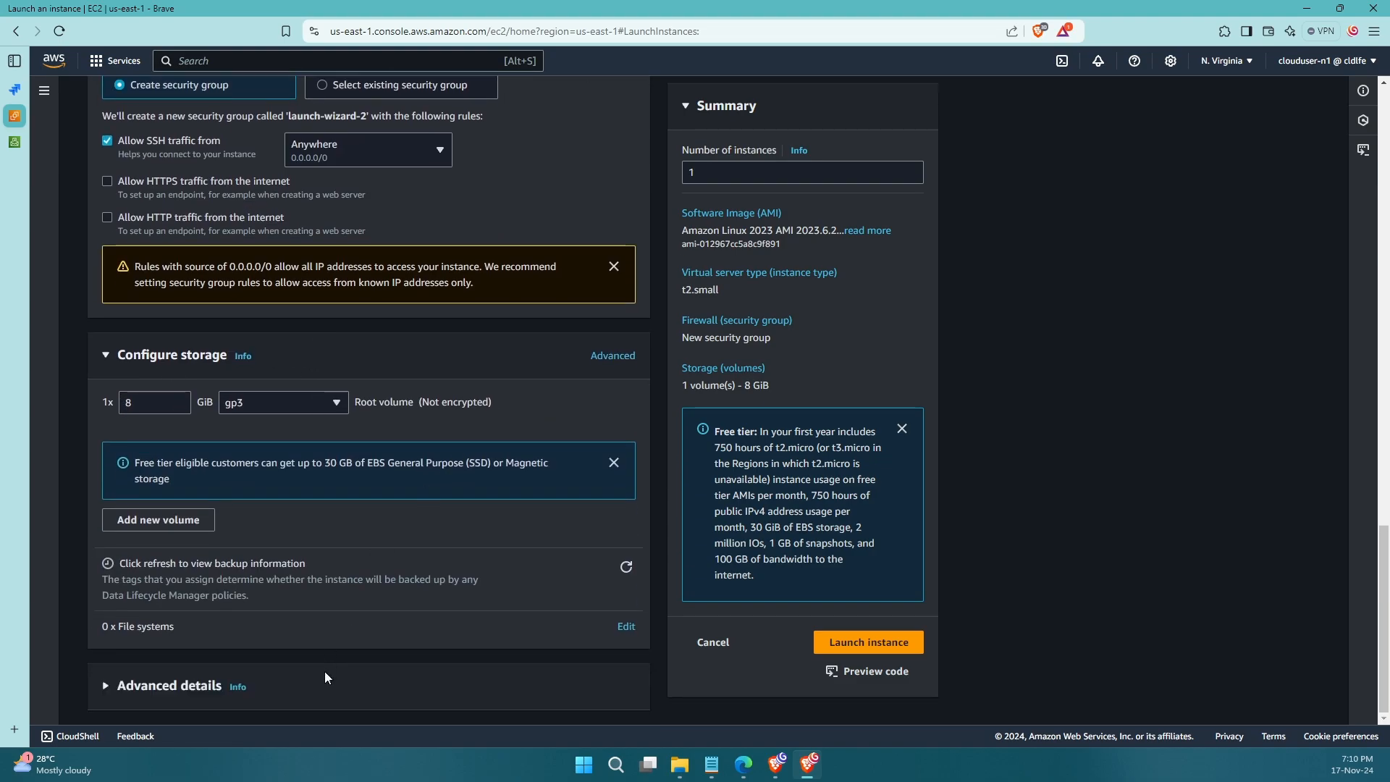
left_click(127, 699)
scroll(283, 568, "down", 6)
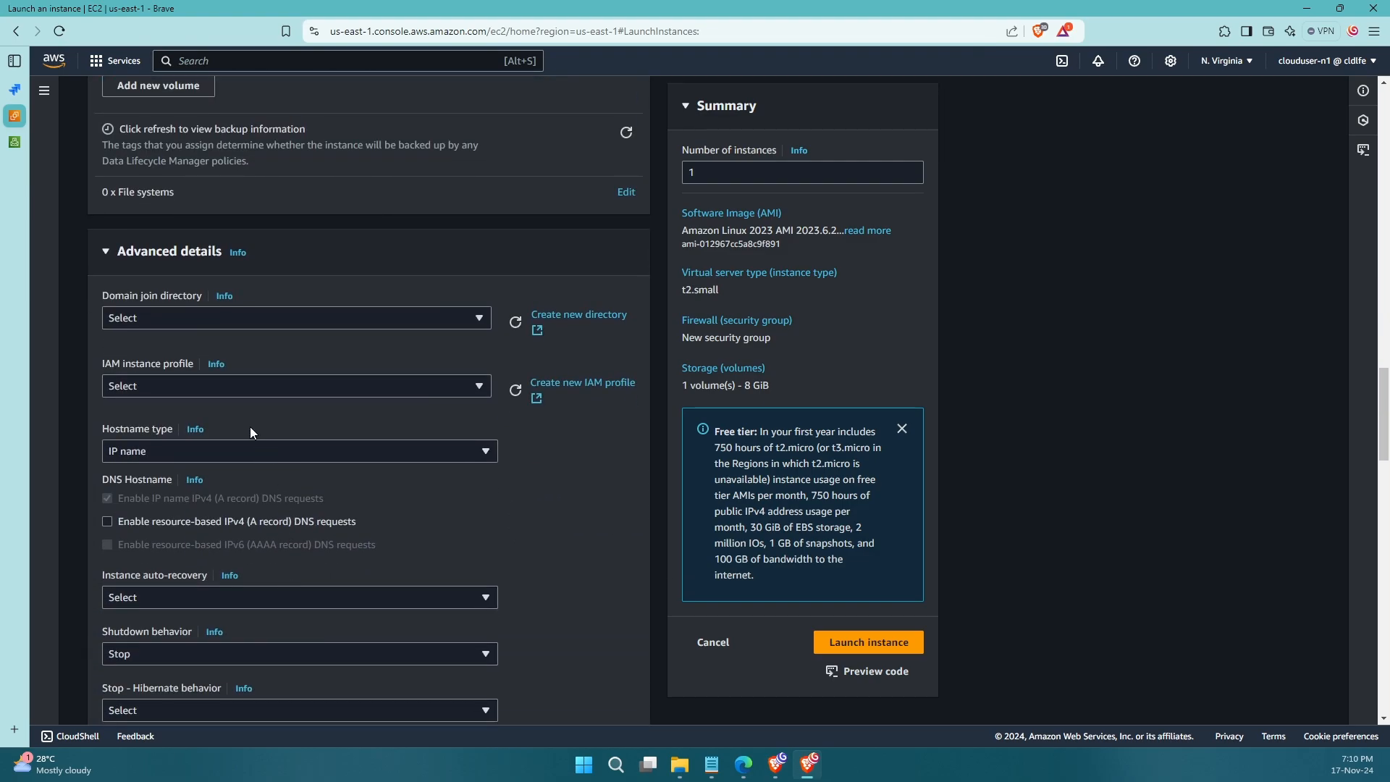
scroll(250, 432, "down", 4)
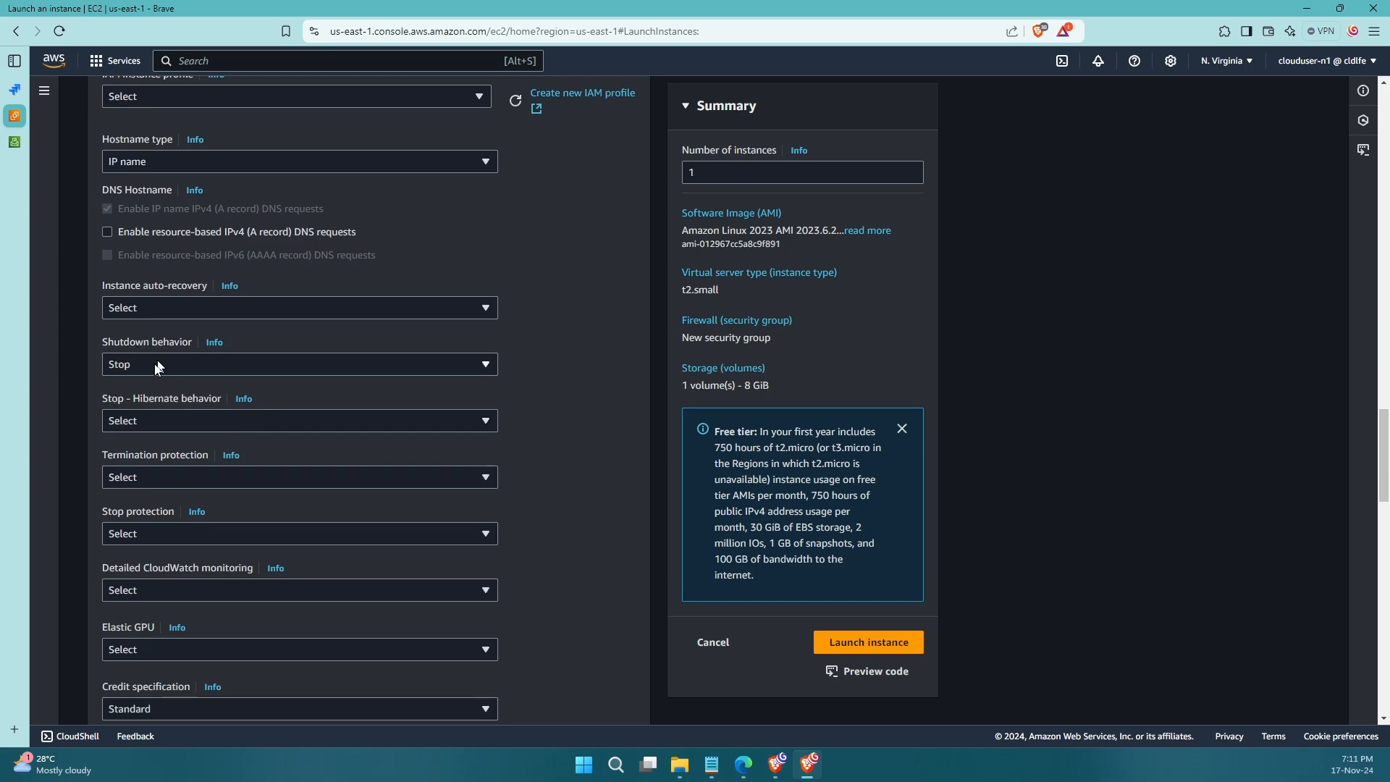
scroll(237, 371, "down", 2)
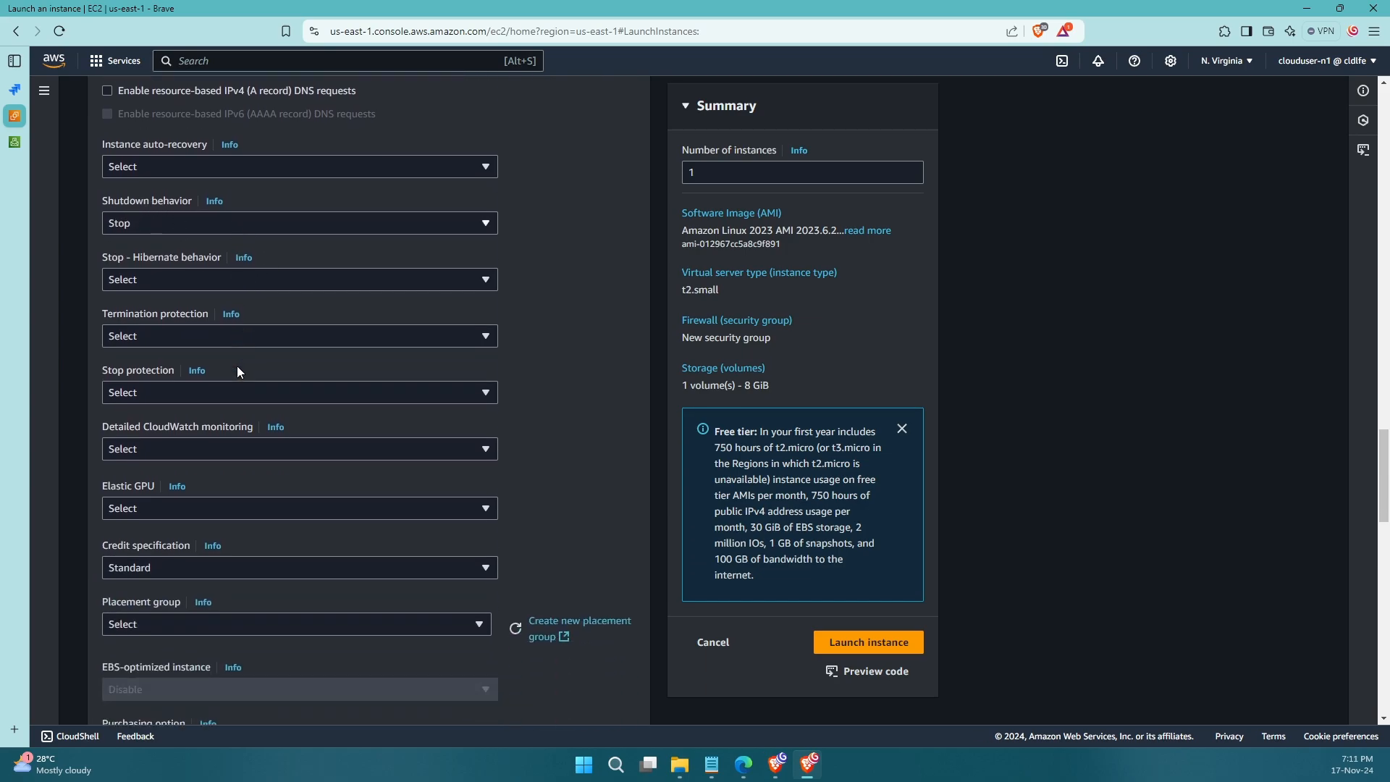
scroll(236, 367, "down", 5)
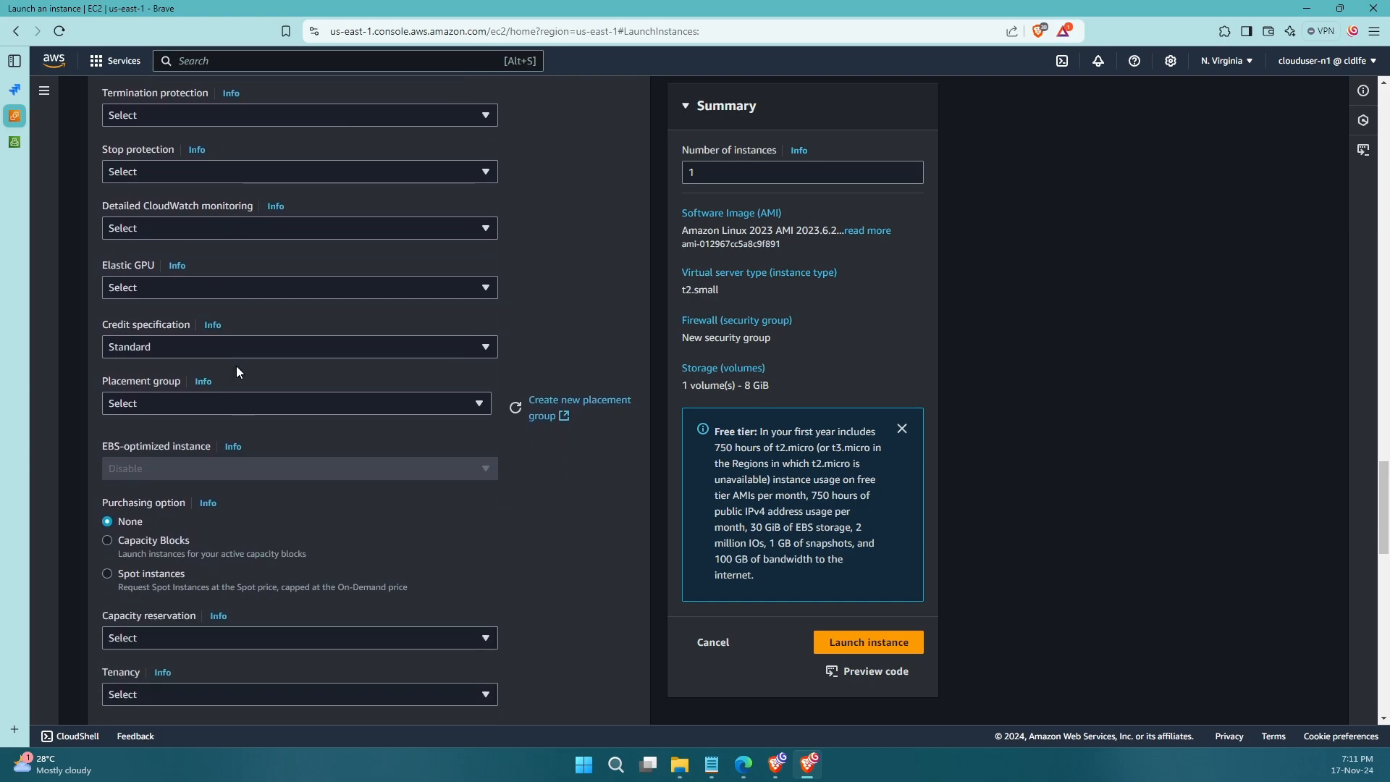
left_click(128, 428)
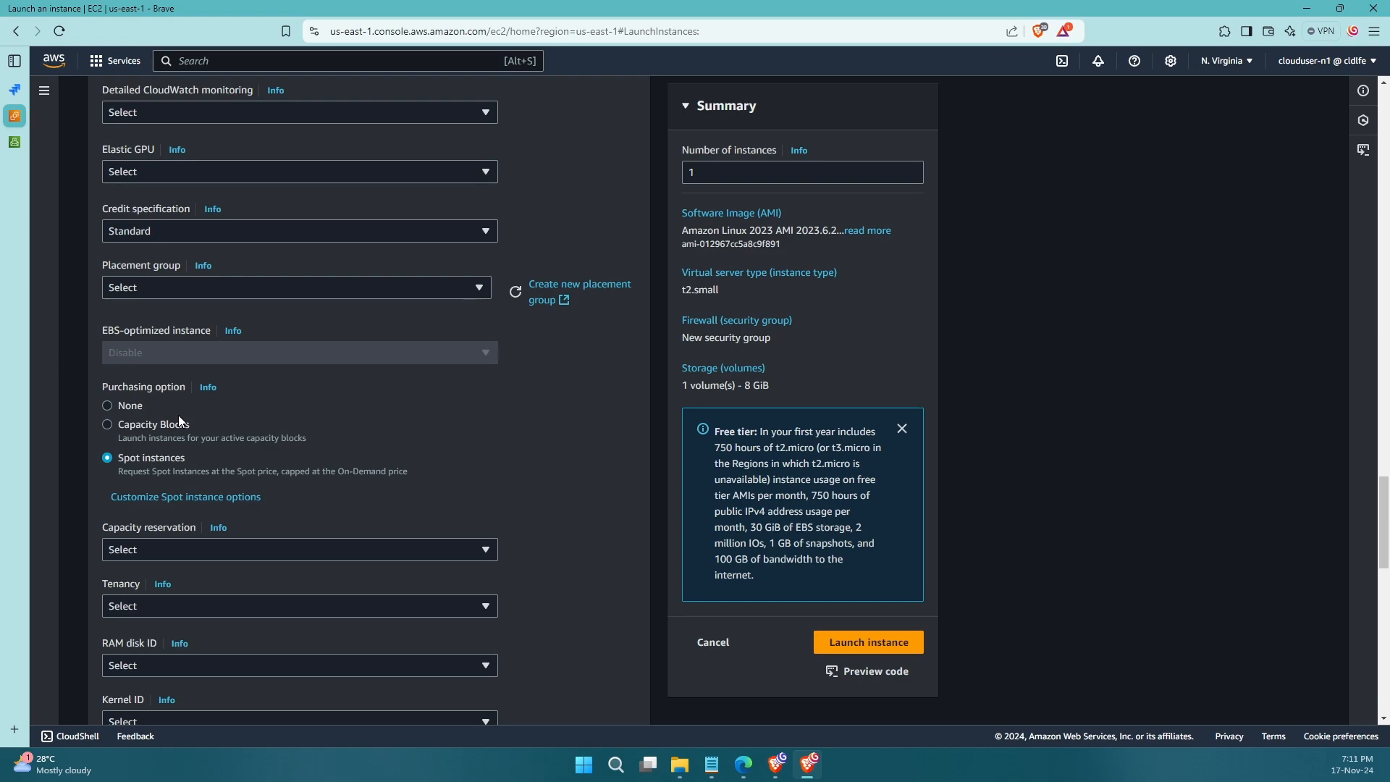
Customize the Spot instance options and set the request type to Persistent
left_click(187, 498)
scroll(417, 398, "down", 3)
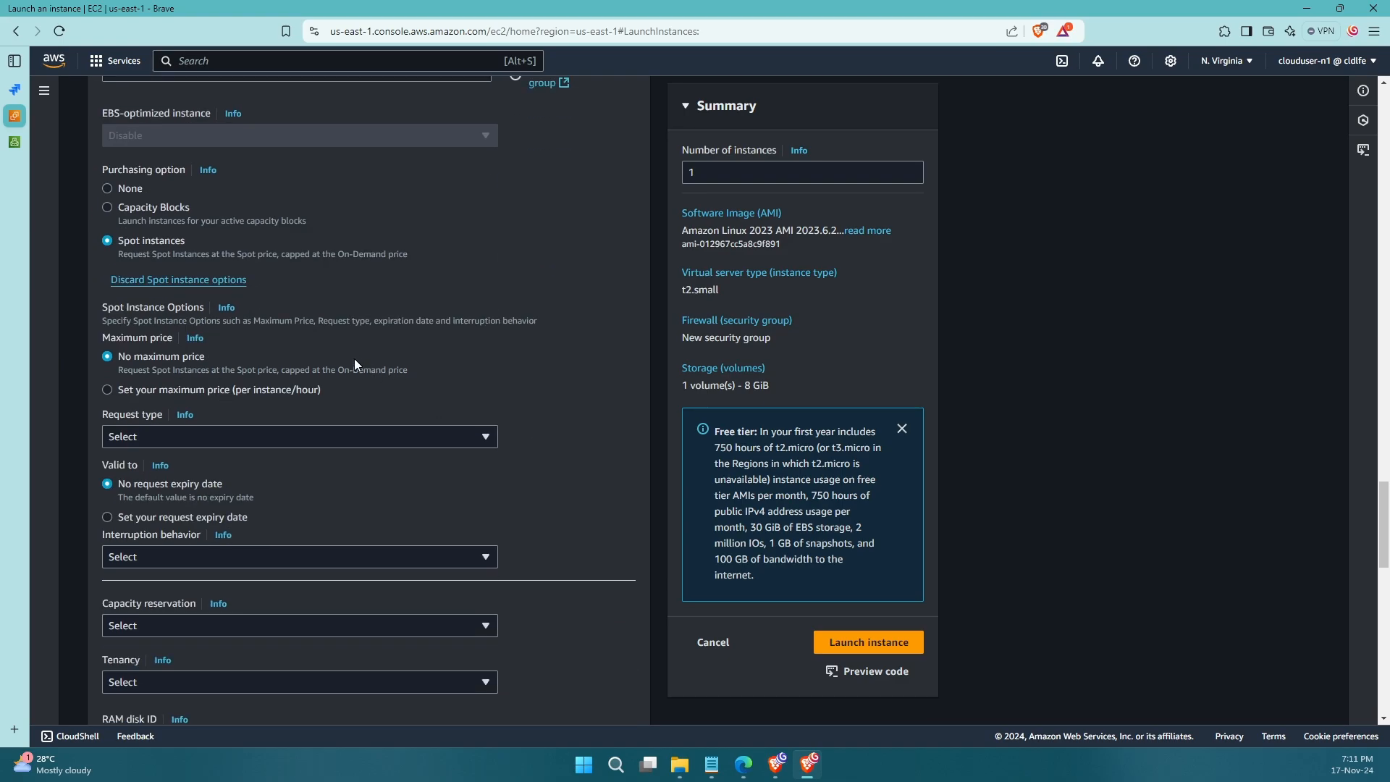
left_click(221, 437)
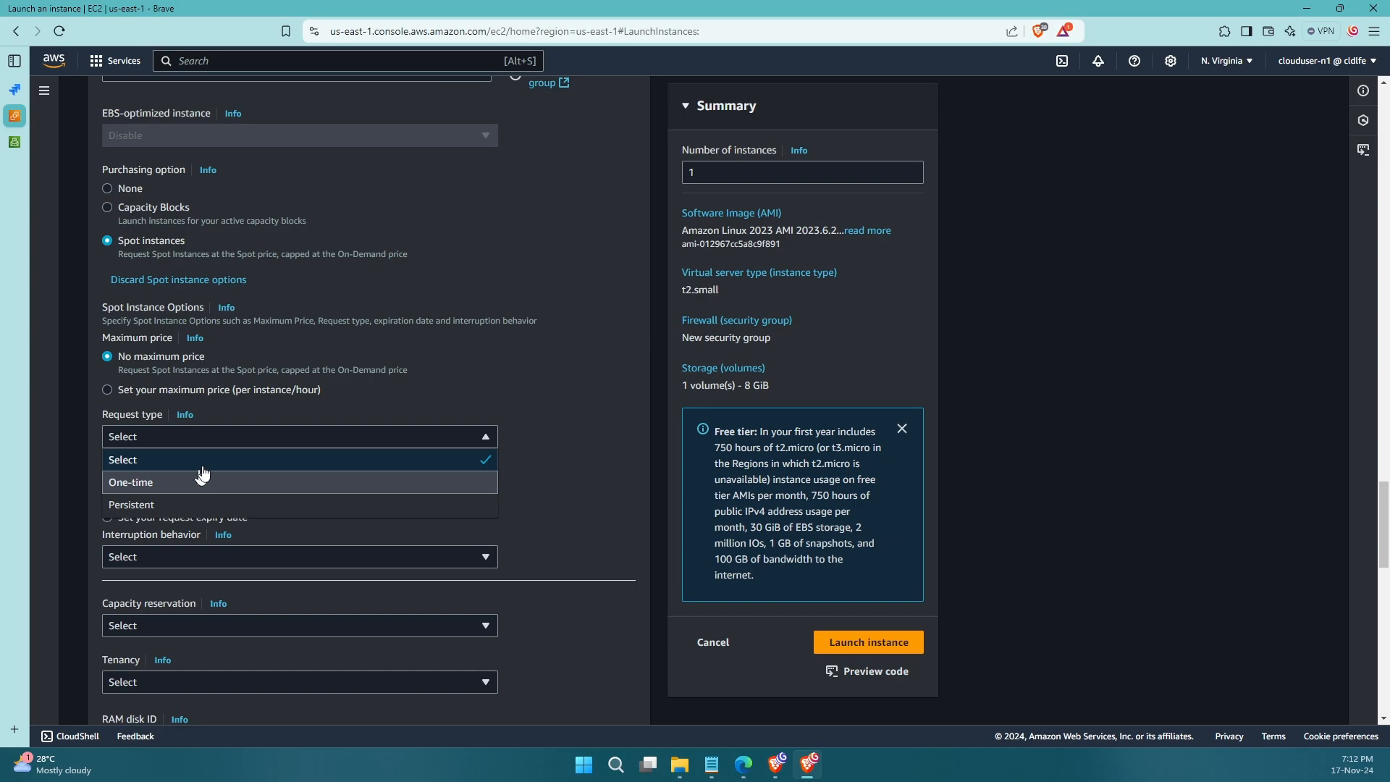
left_click(155, 505)
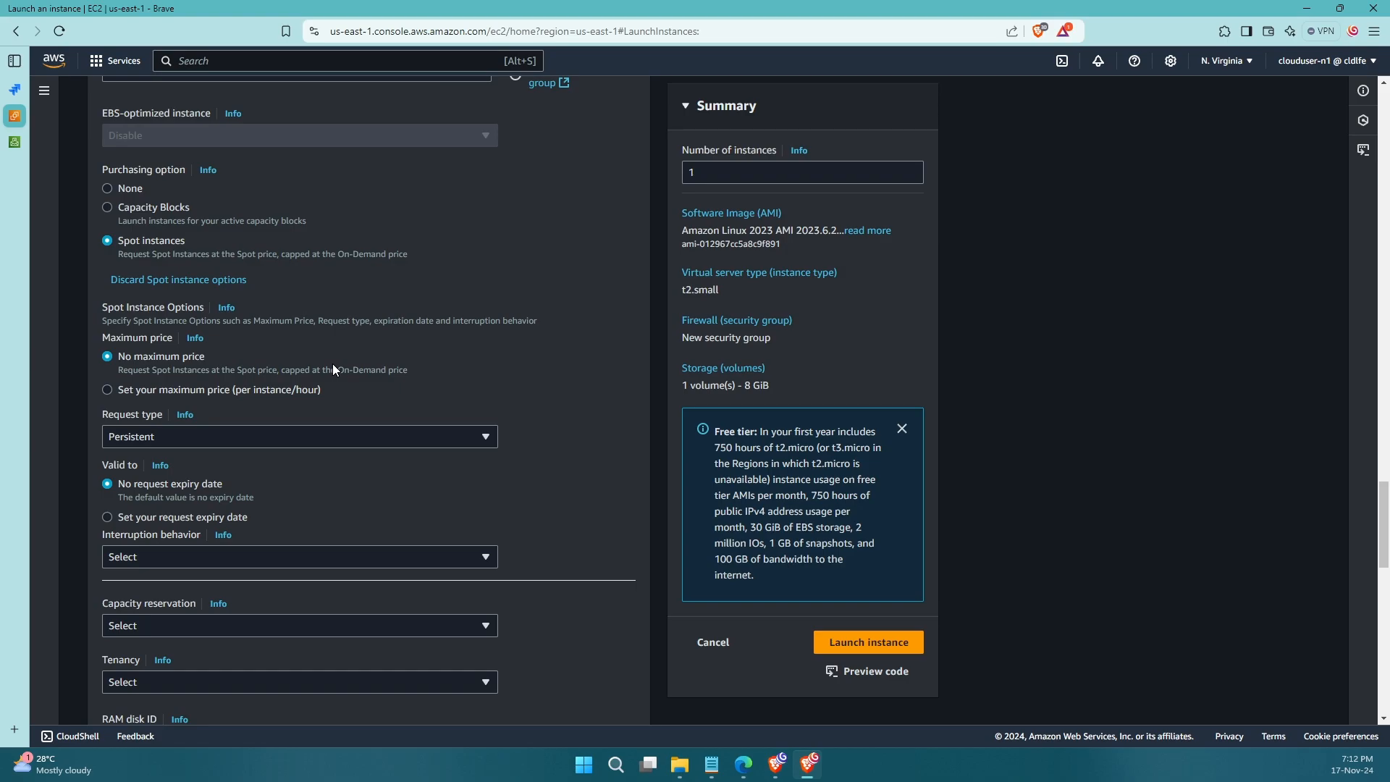
left_click(304, 390)
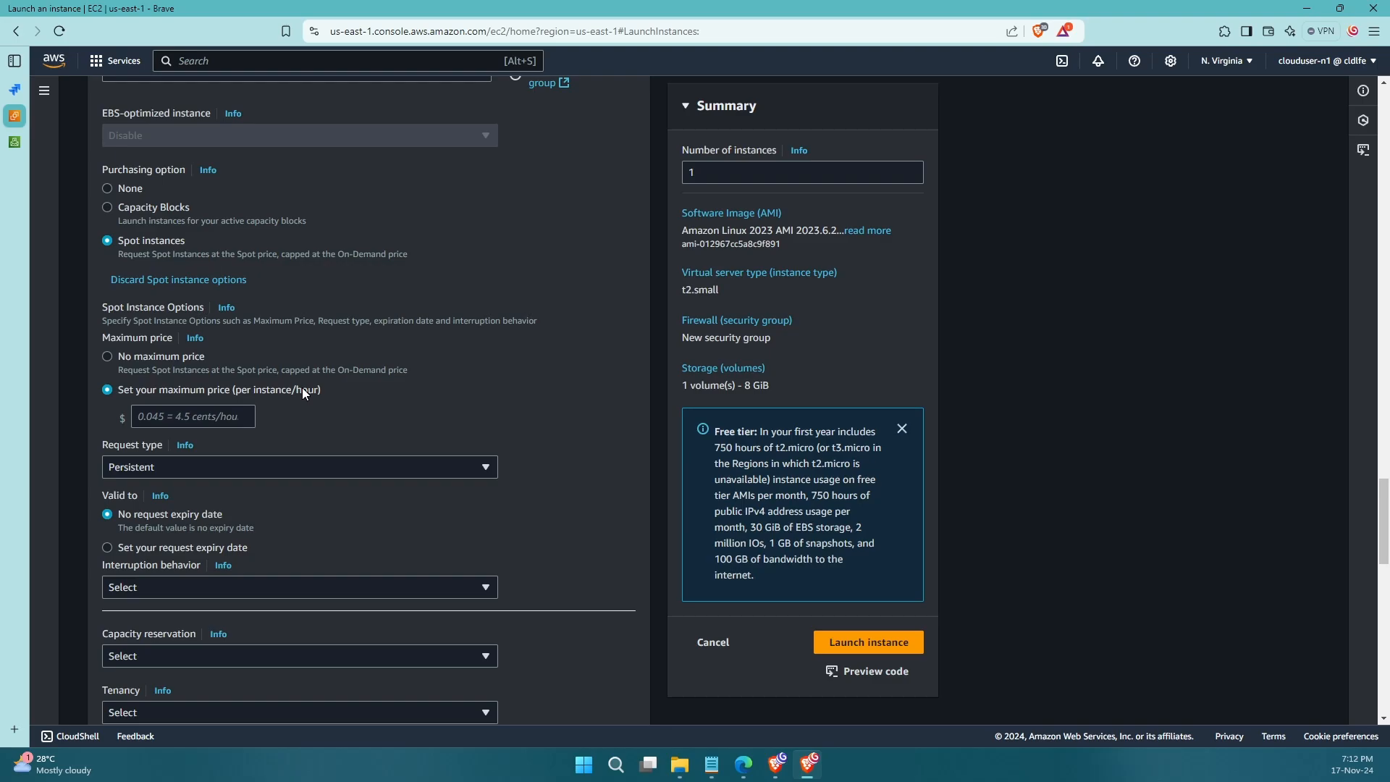
left_click(163, 358)
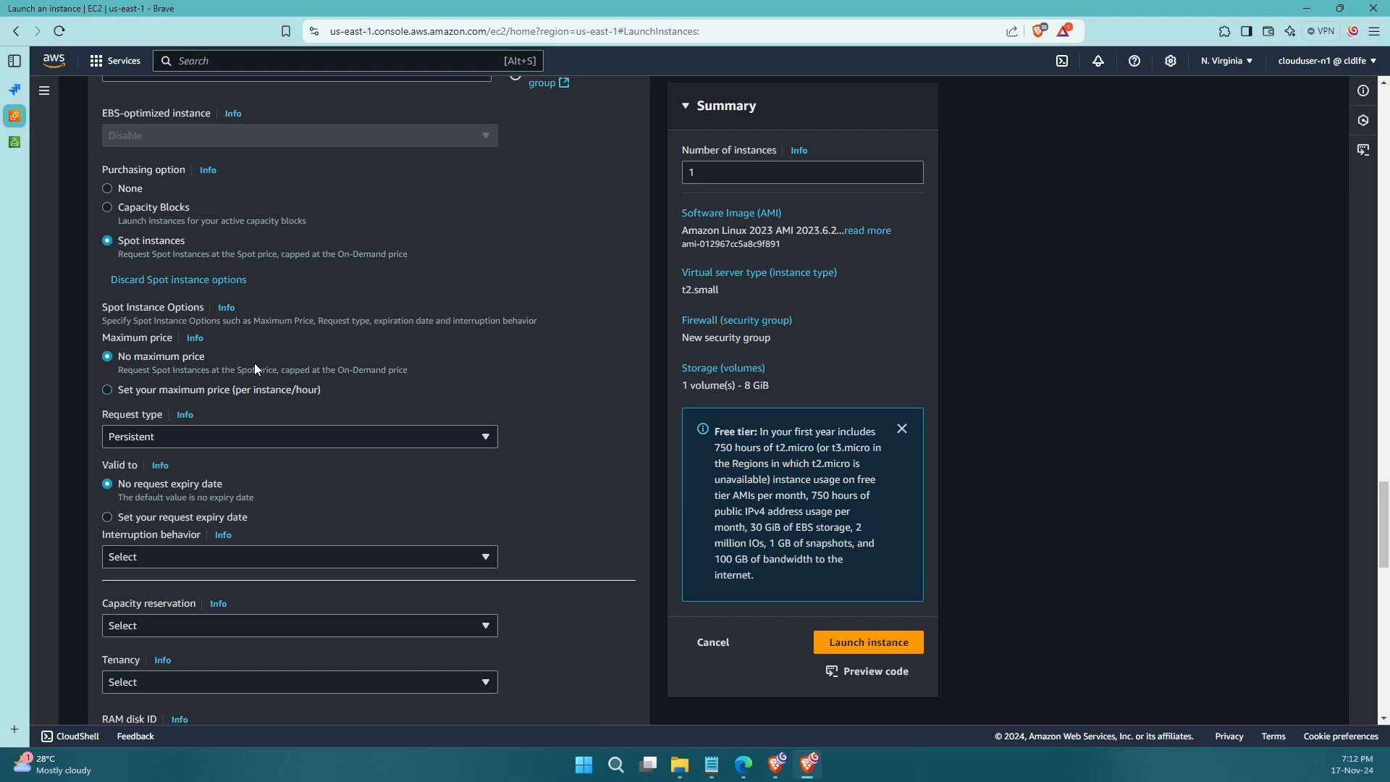
scroll(328, 369, "down", 1)
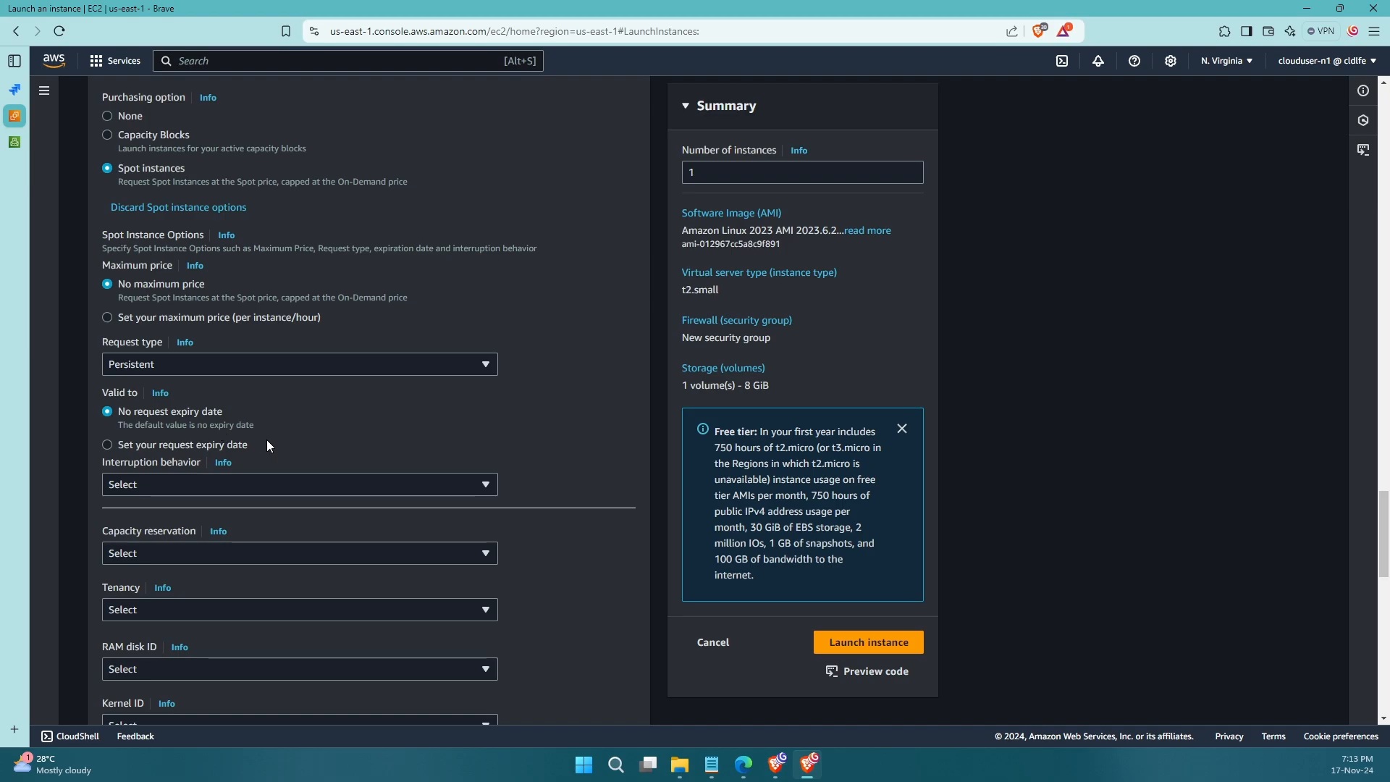
left_click(215, 442)
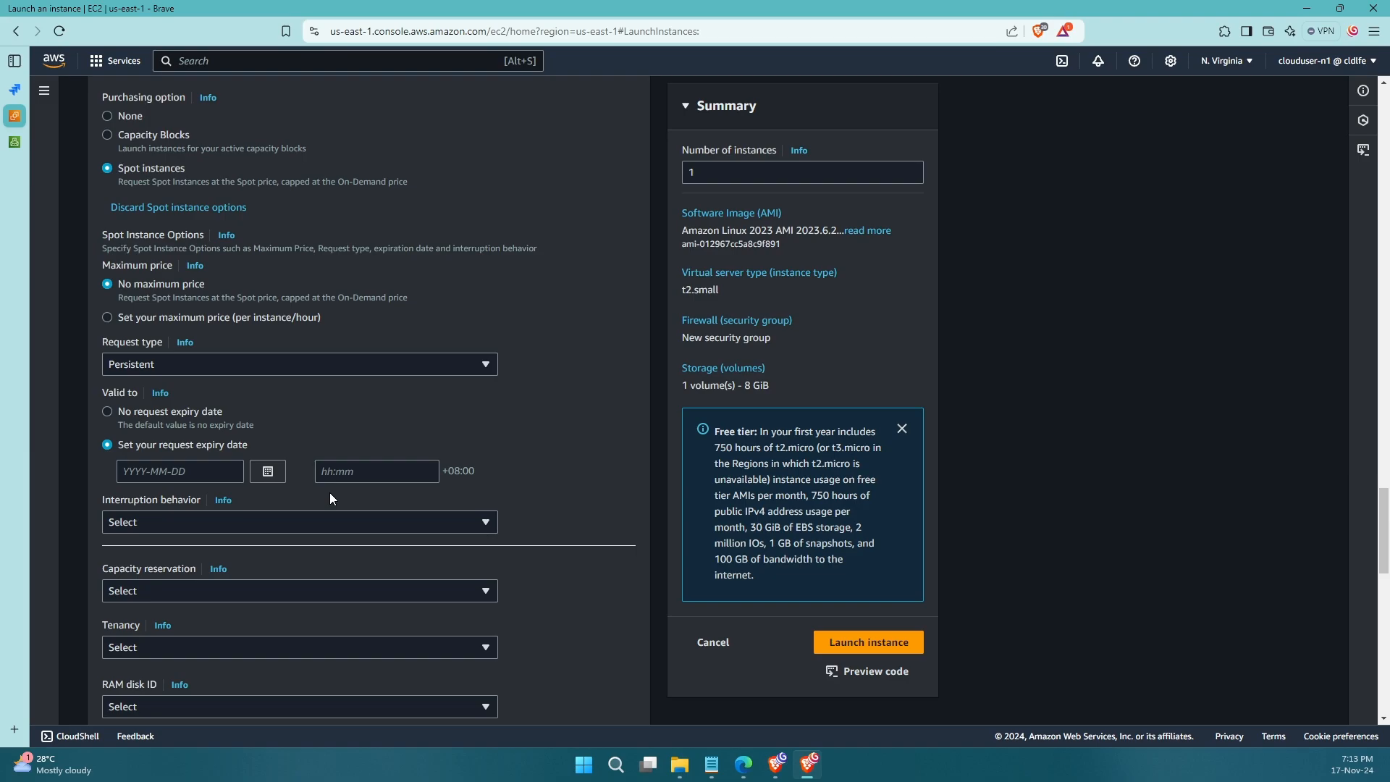
left_click(151, 417)
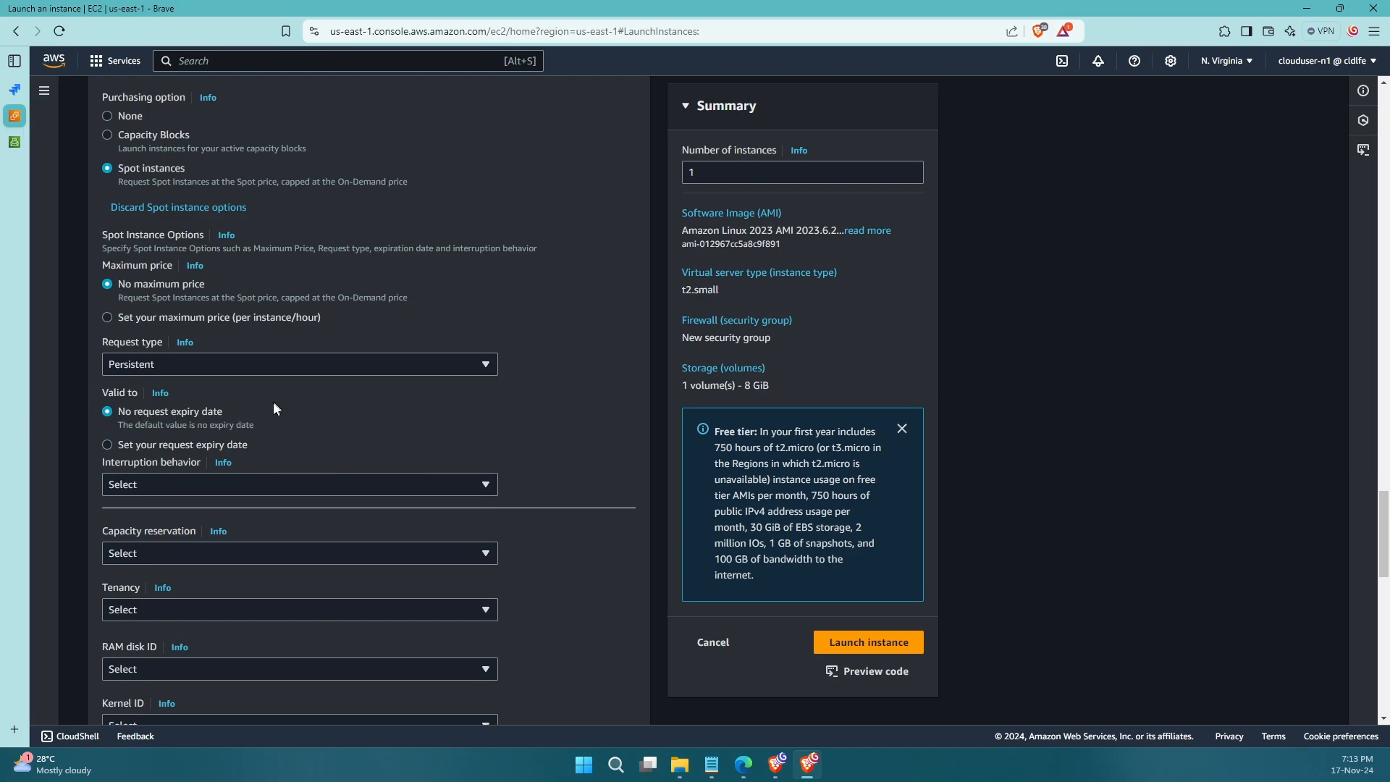
Set the Spot instance's interruption behavior to Stop
scroll(272, 403, "down", 2)
left_click(139, 337)
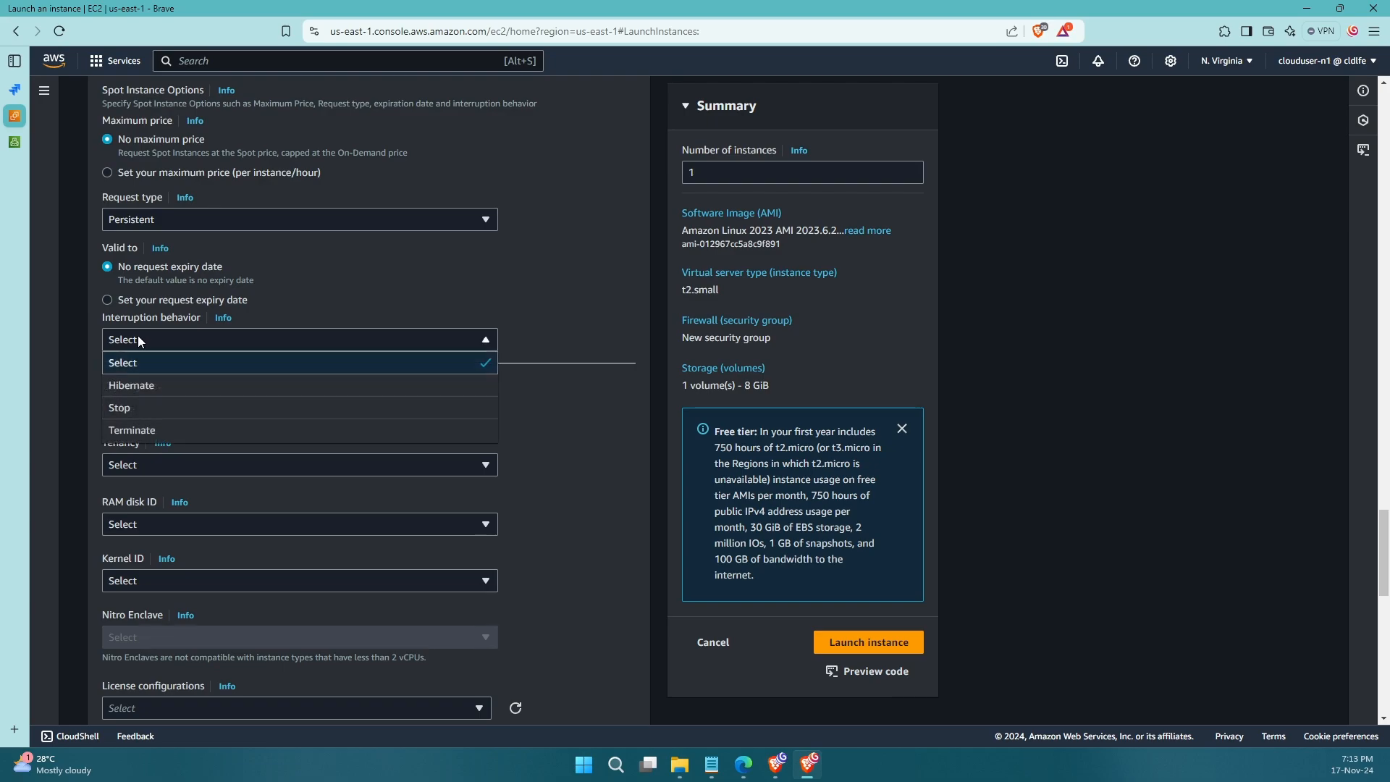
scroll(281, 244, "up", 2)
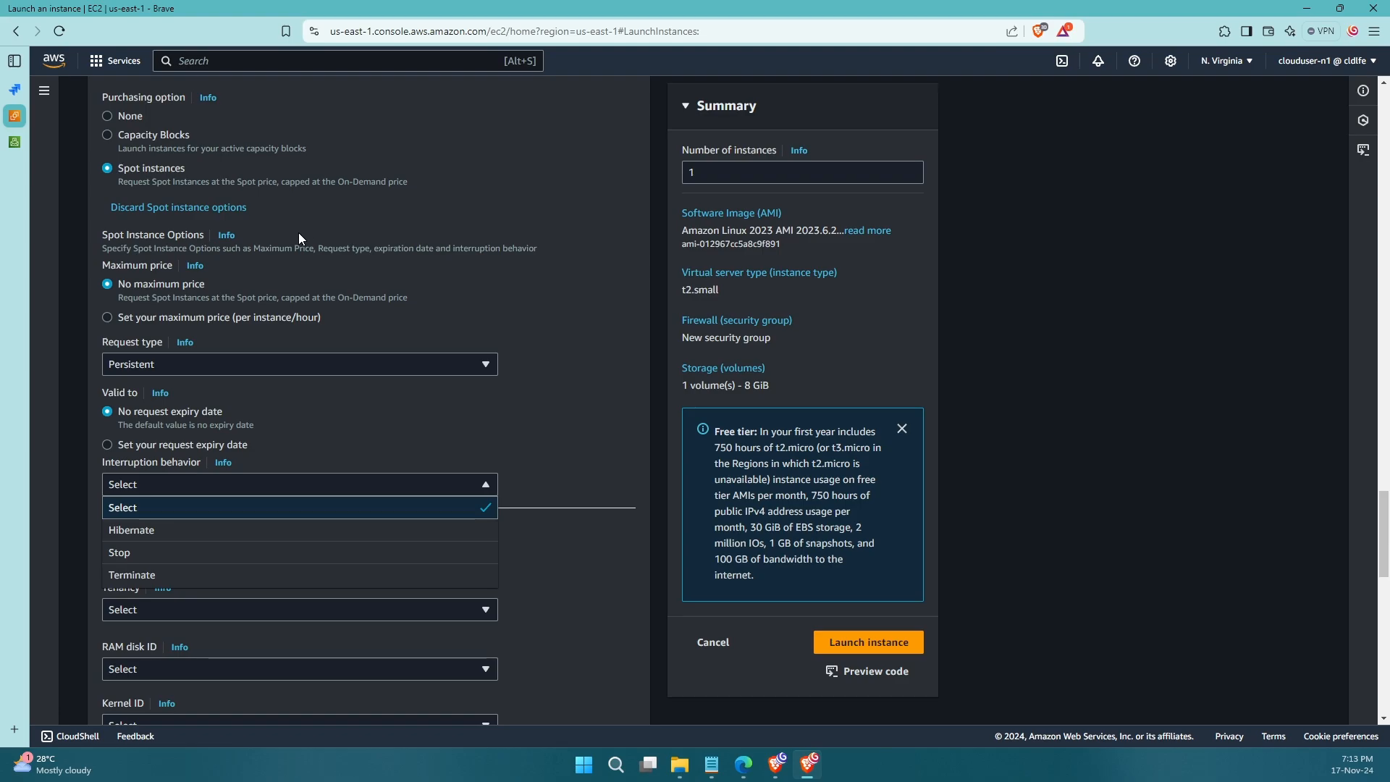
scroll(283, 246, "down", 3)
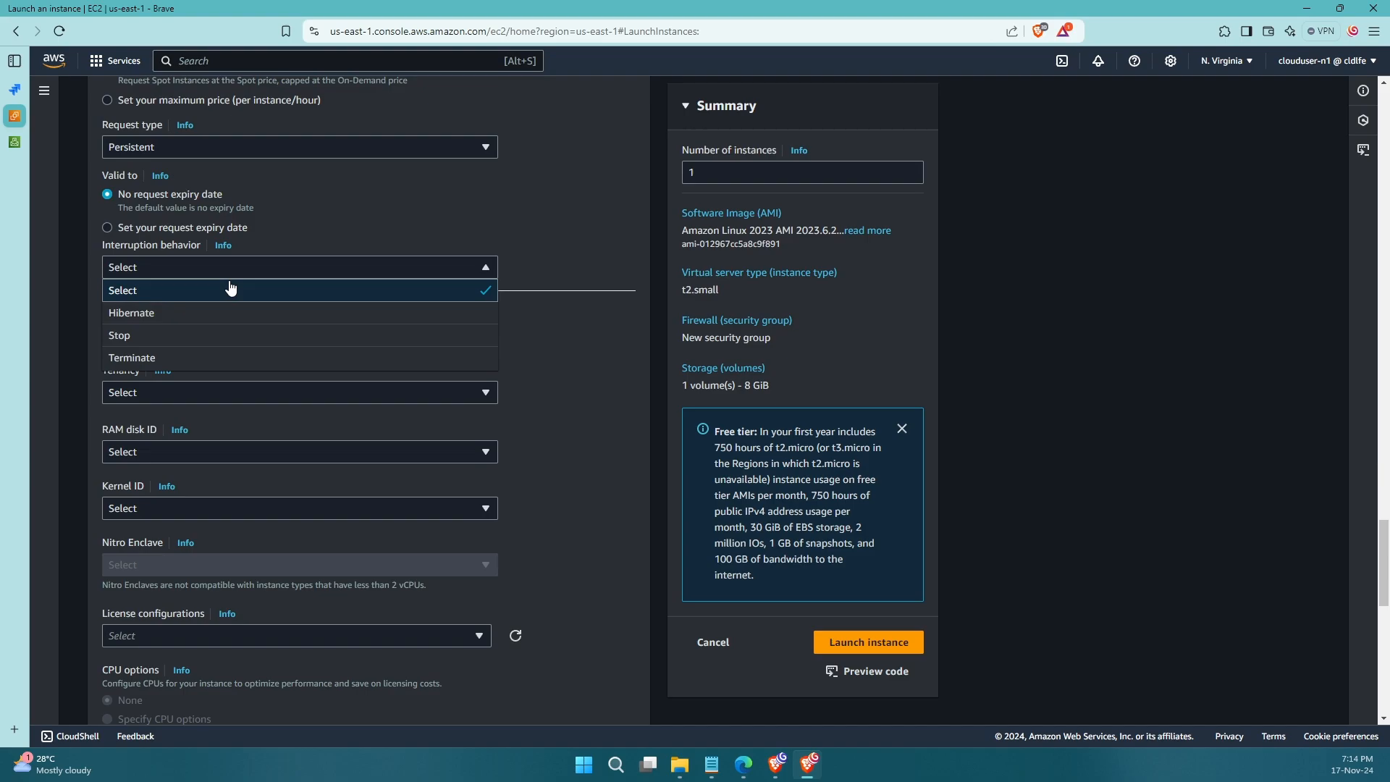
left_click(254, 336)
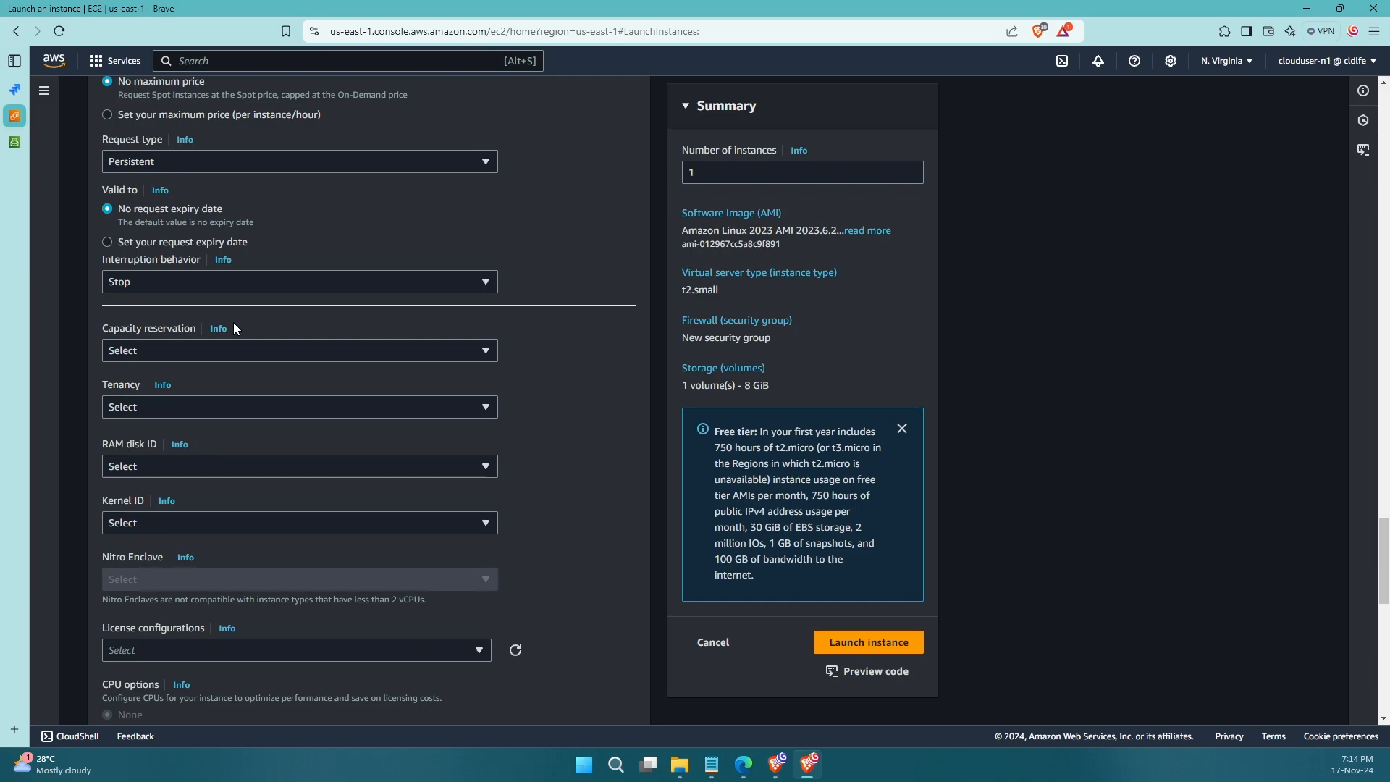
Launch the spot-persistence-test instance and open the list of running instances
scroll(266, 279, "down", 2)
scroll(252, 415, "down", 6)
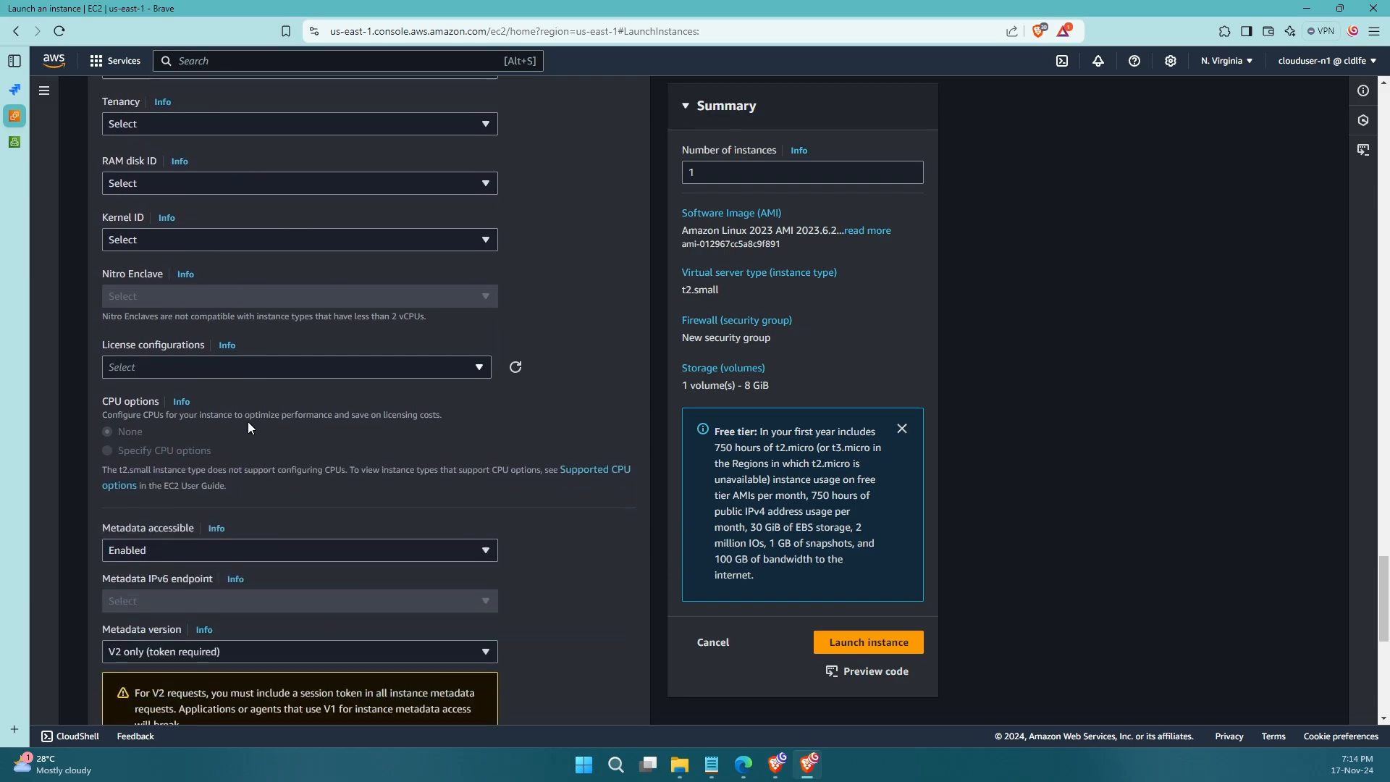
scroll(251, 427, "down", 2)
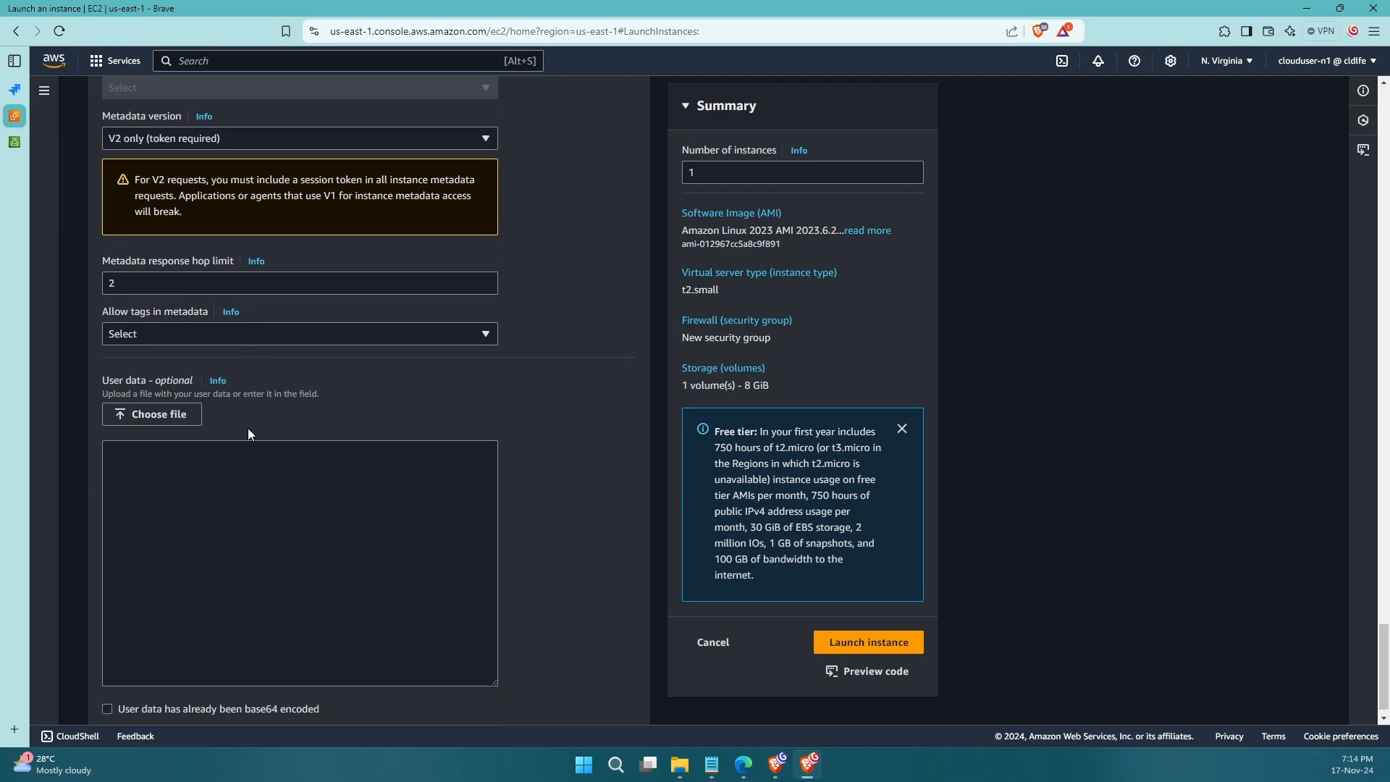
left_click(897, 640)
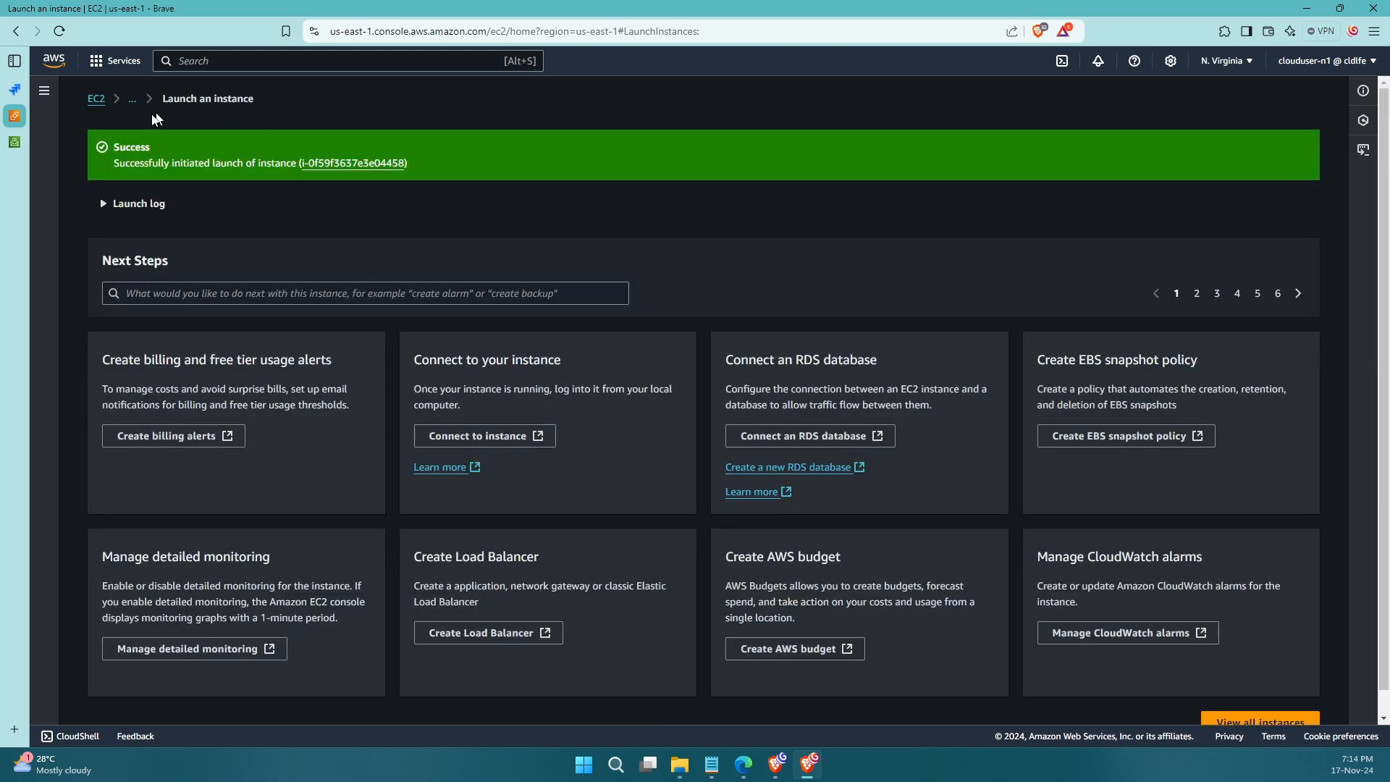
left_click(96, 99)
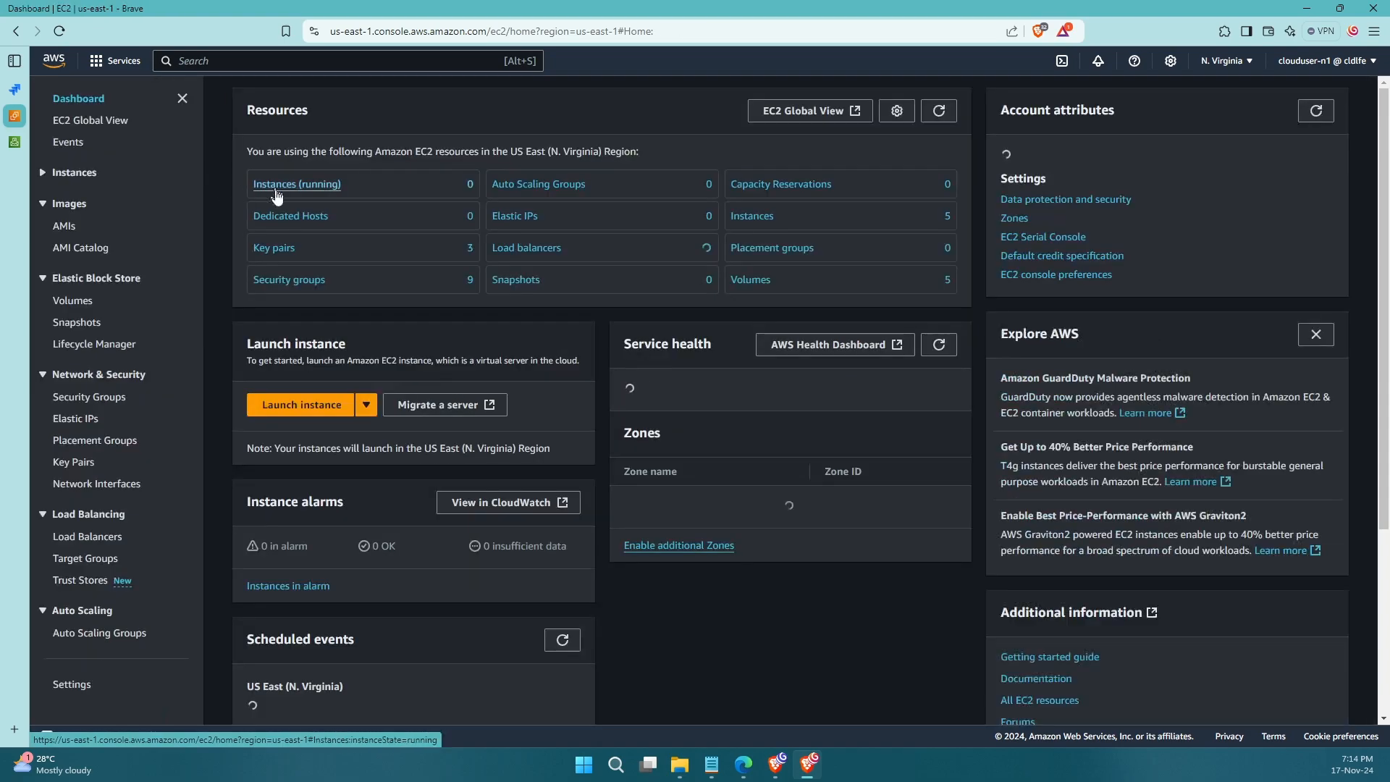
left_click(321, 186)
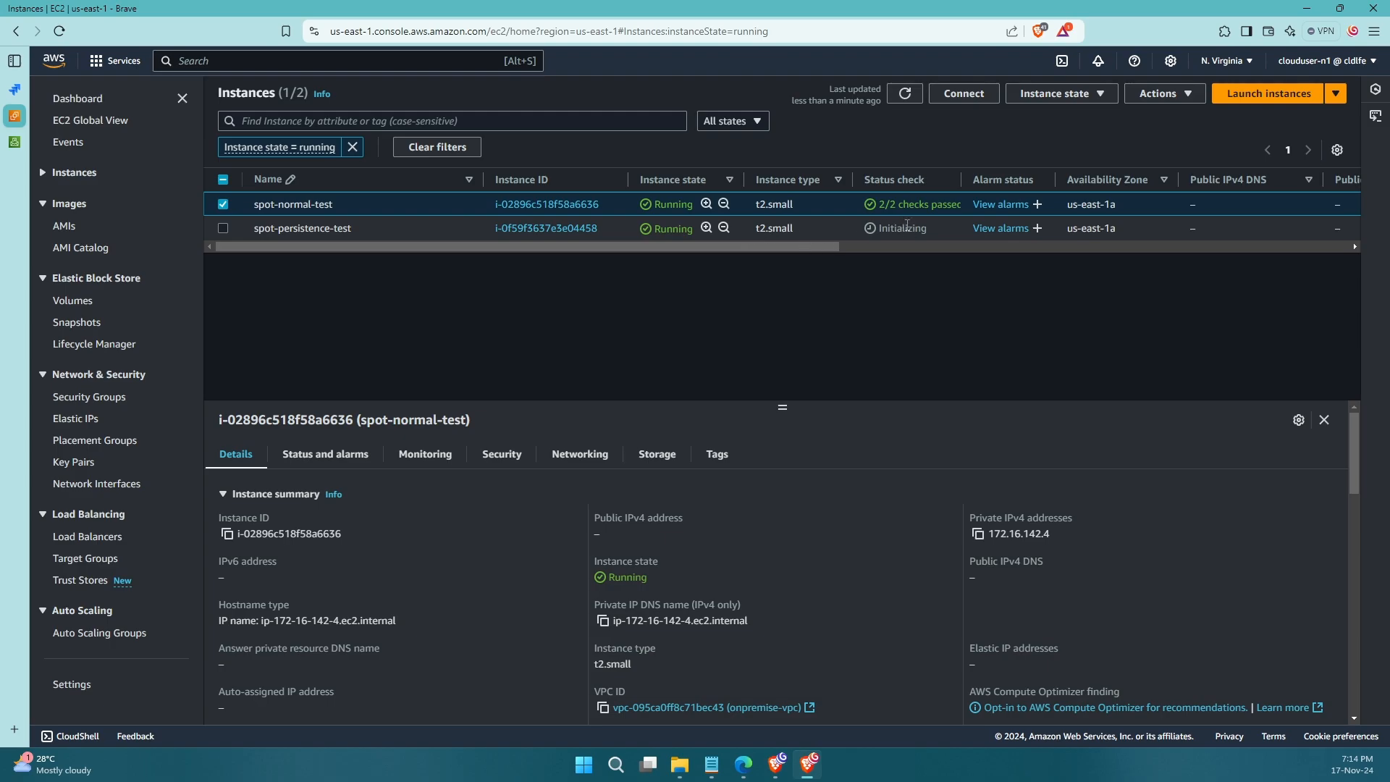
Try to stop the spot-normal-test instance and dismiss the resulting notification
left_click(215, 207)
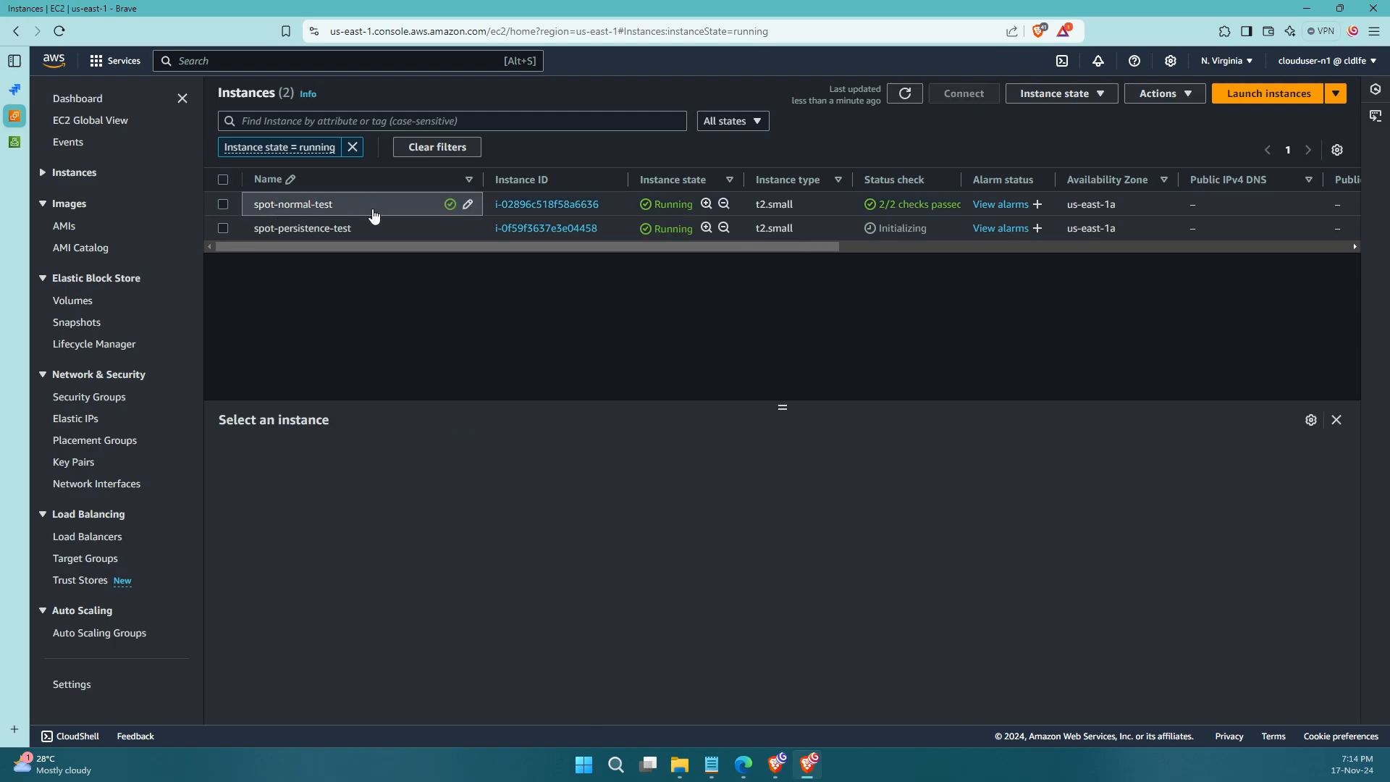
left_click(223, 206)
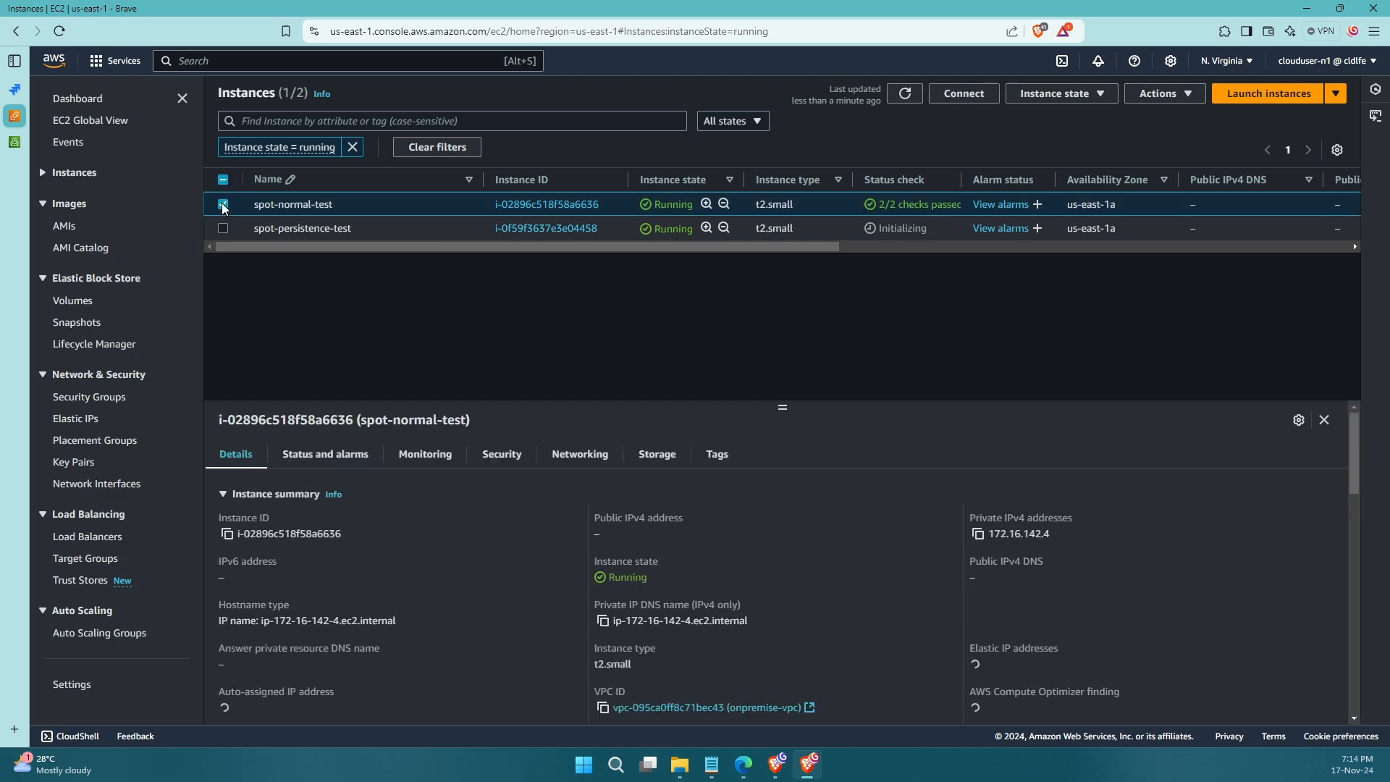
left_click(1066, 100)
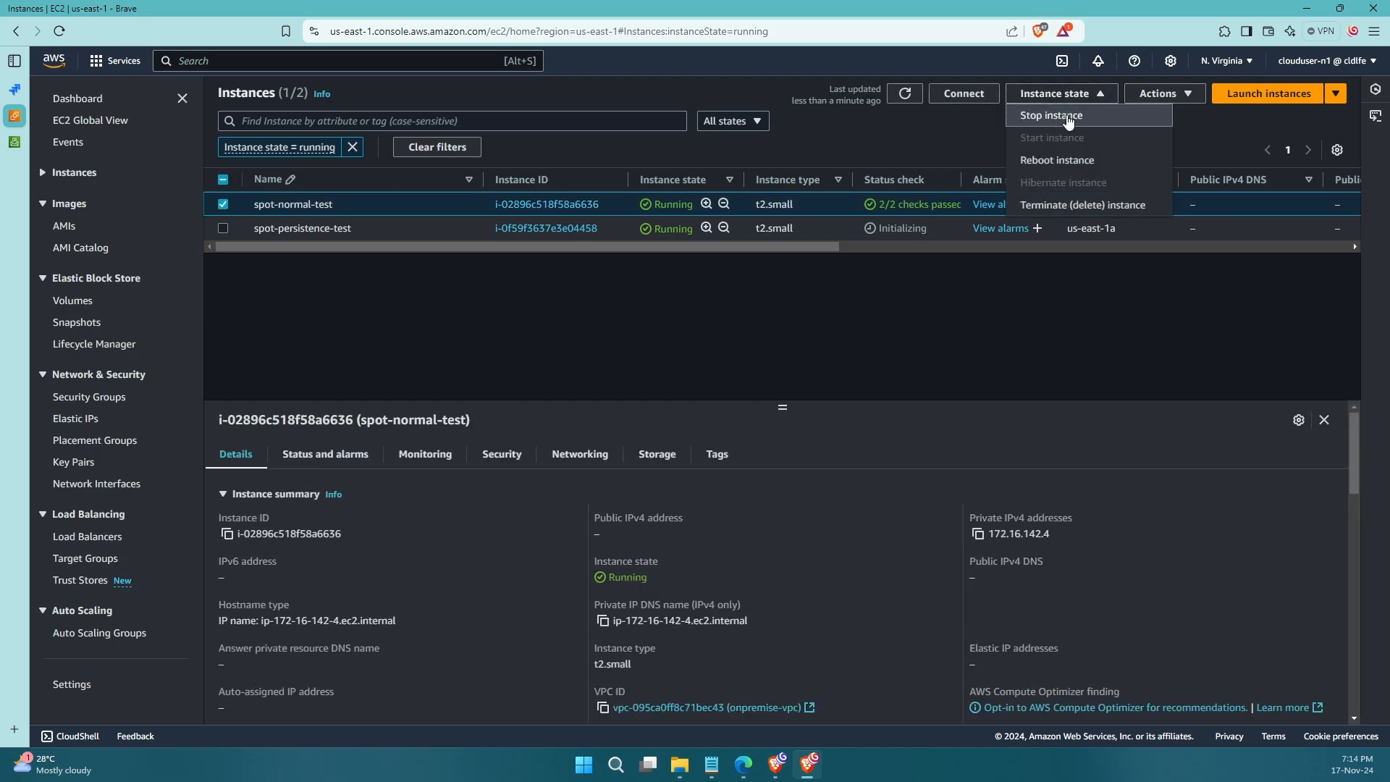
left_click(1067, 118)
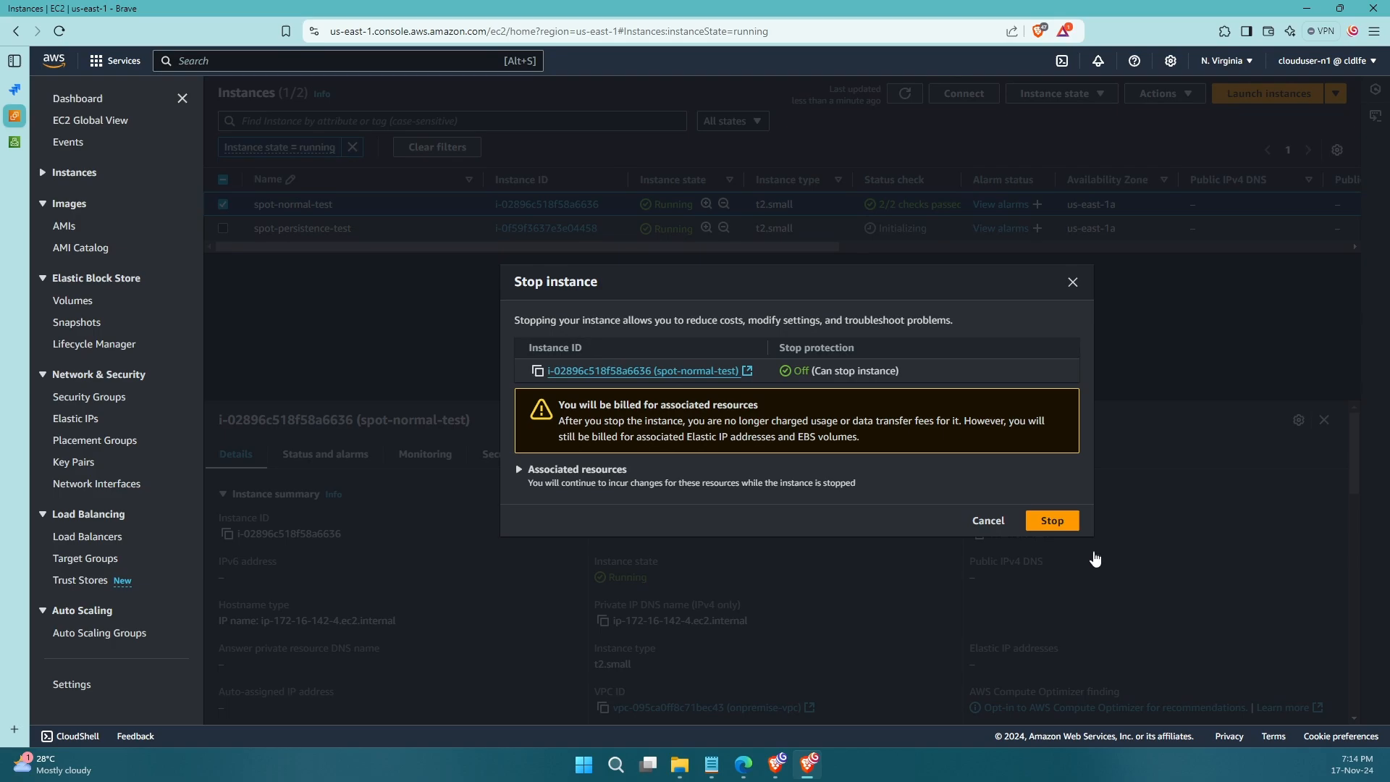
left_click(1054, 523)
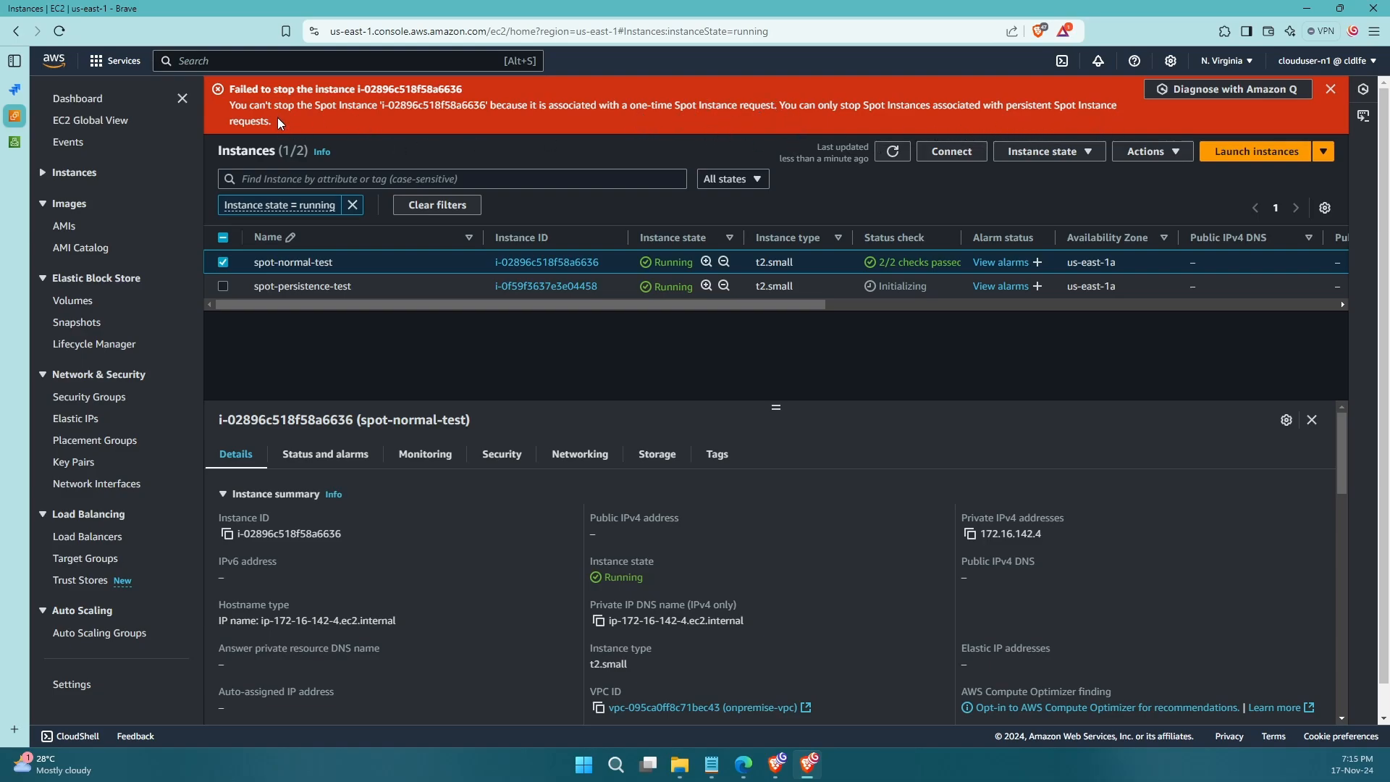
left_click(1330, 88)
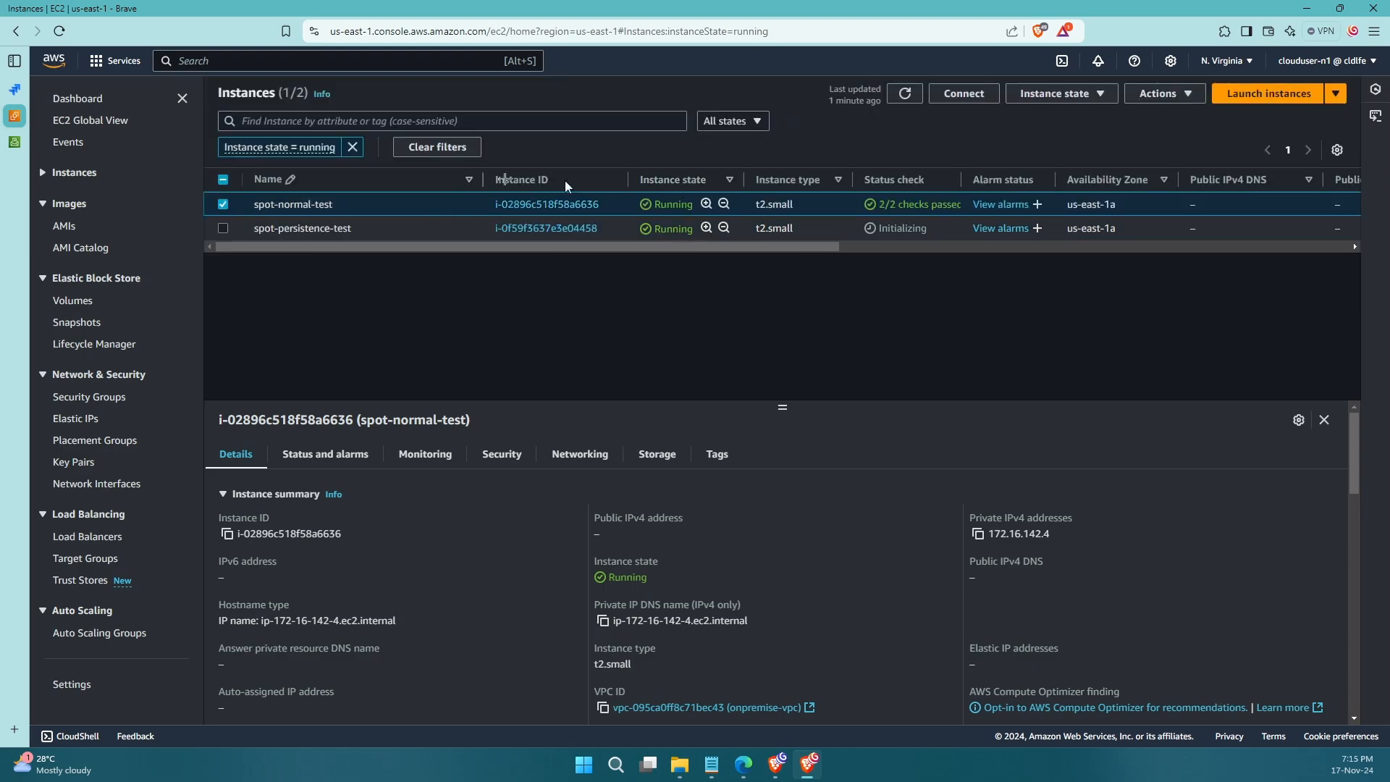
Select only the spot-persistence-test instance and refresh the instance list to check its status
left_click(1095, 94)
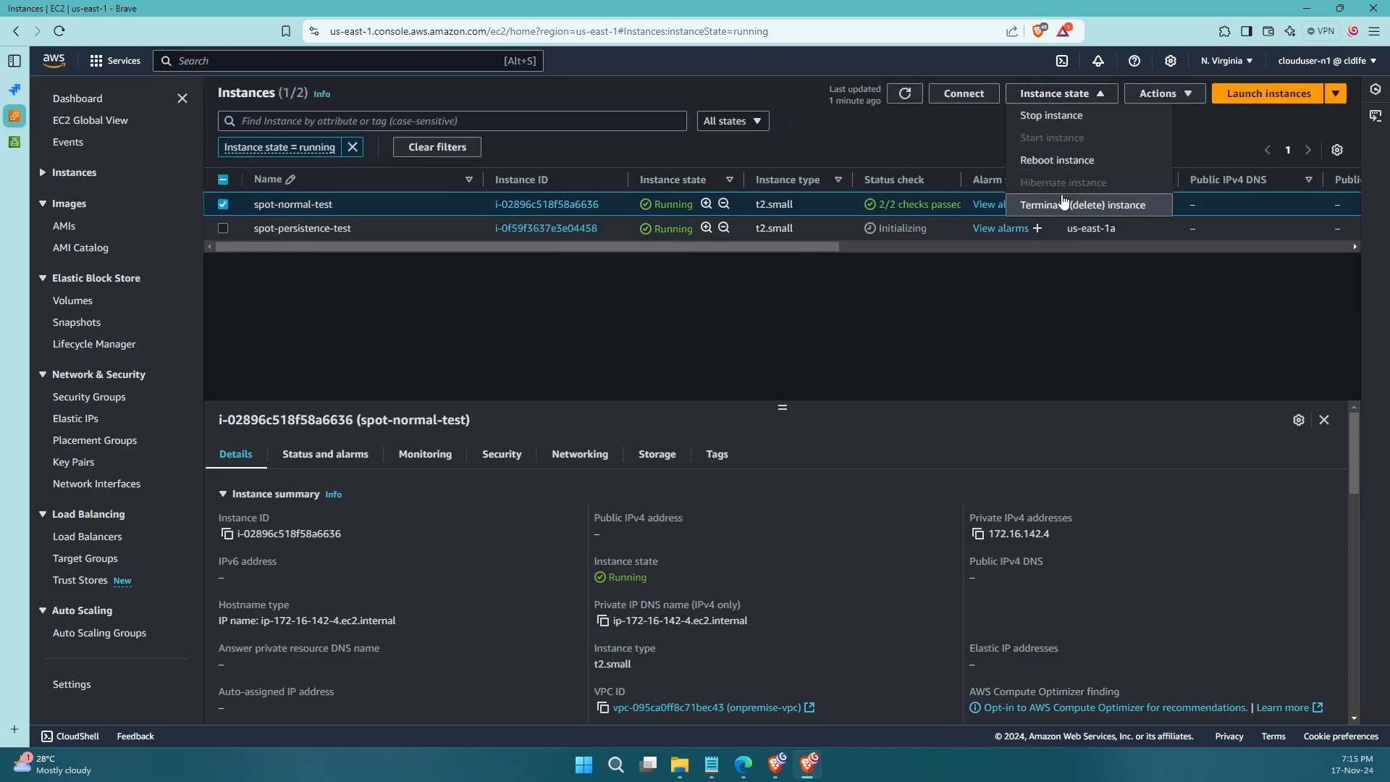
left_click(854, 385)
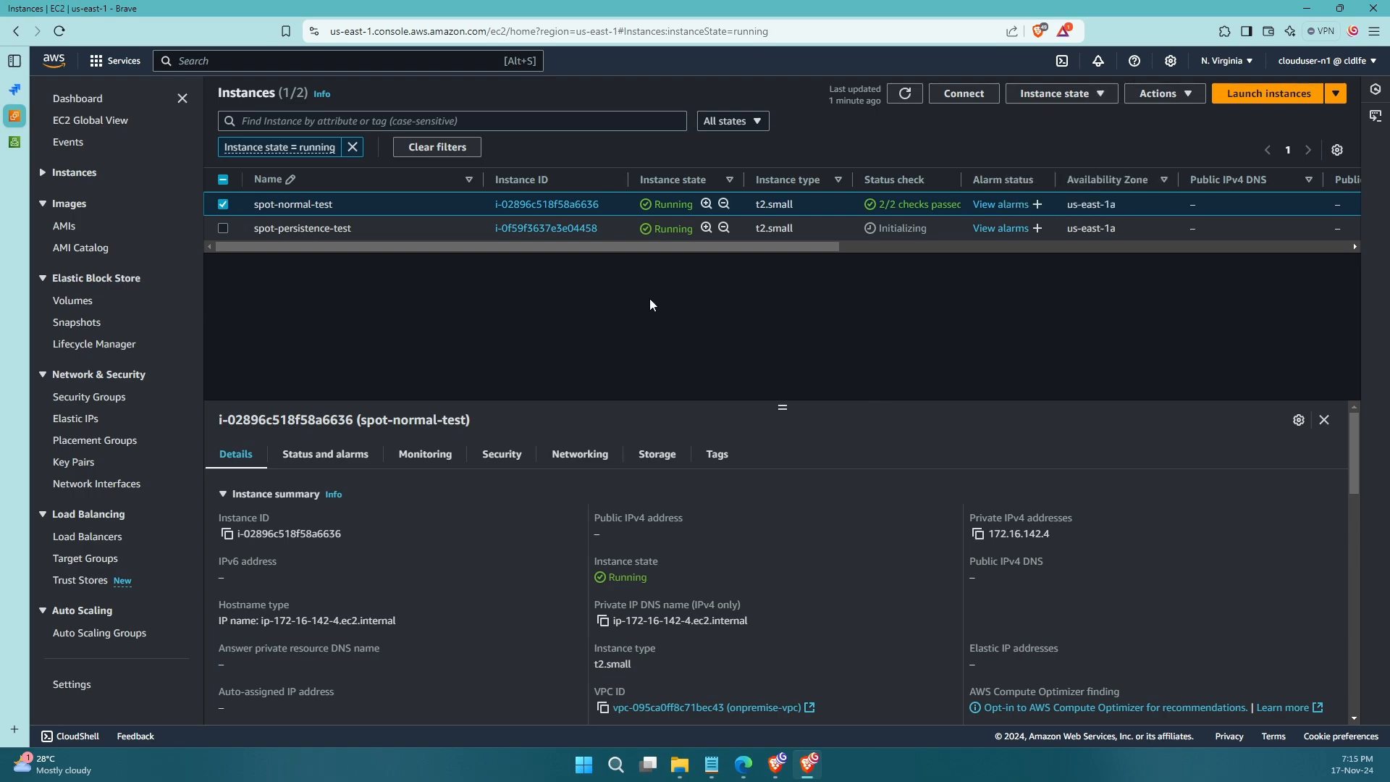
left_click(225, 205)
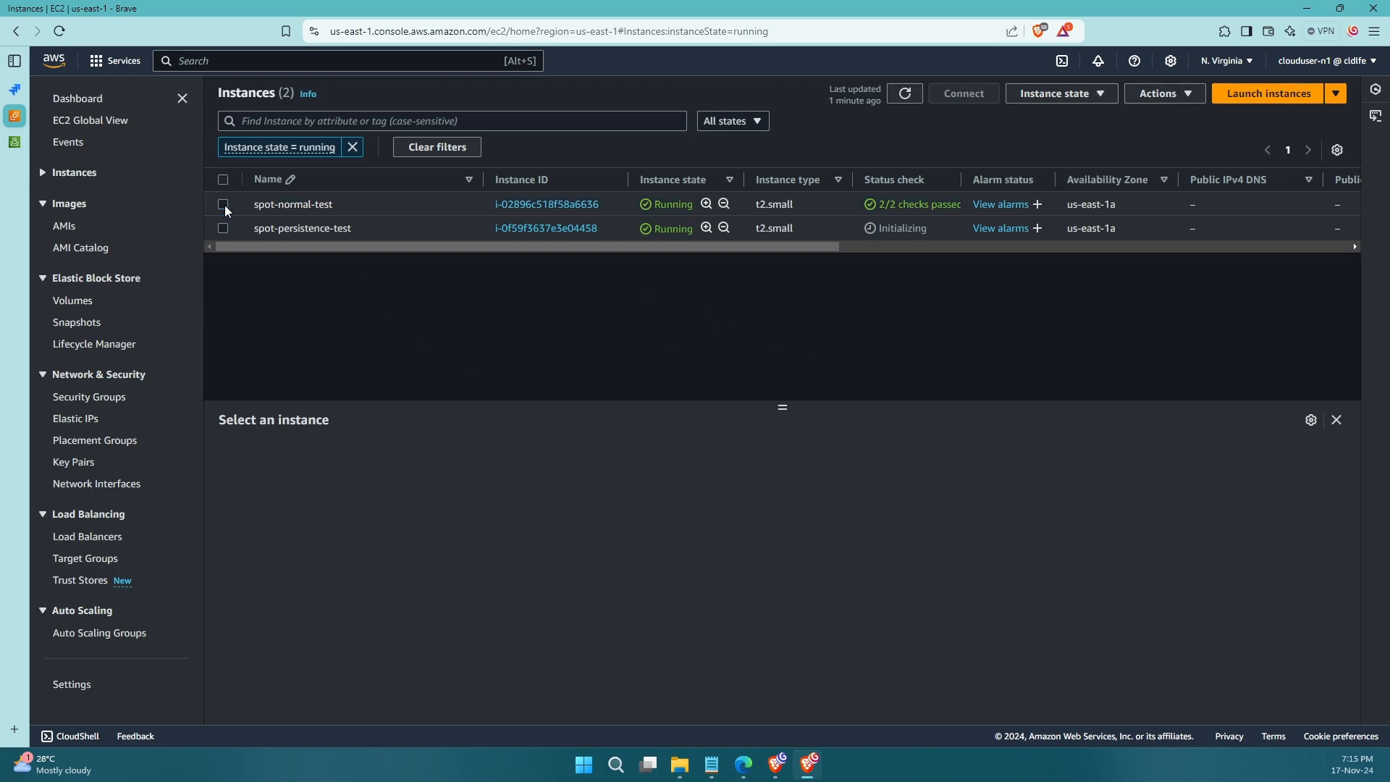
left_click(222, 229)
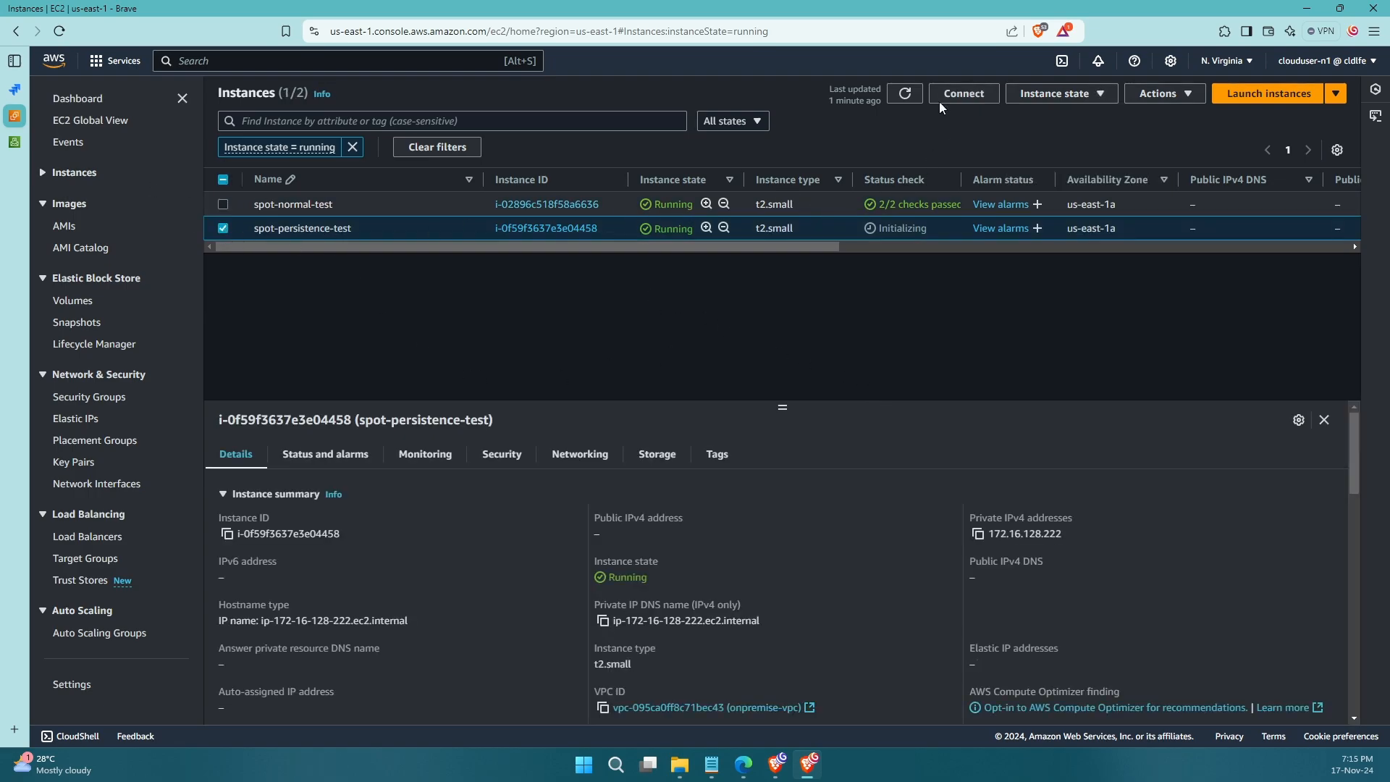
left_click(902, 97)
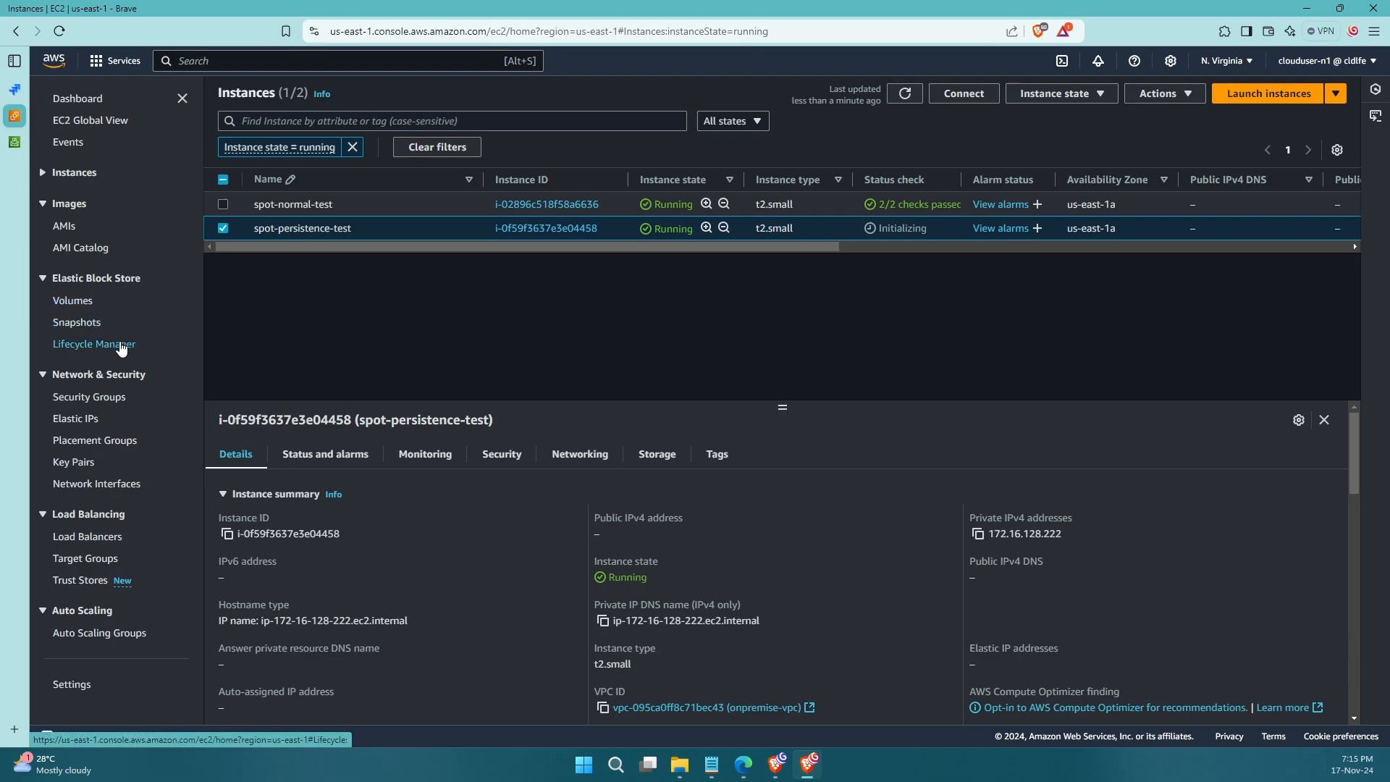
Examine the state and persistence of the Spot requests, and return to the running instances list
left_click(58, 172)
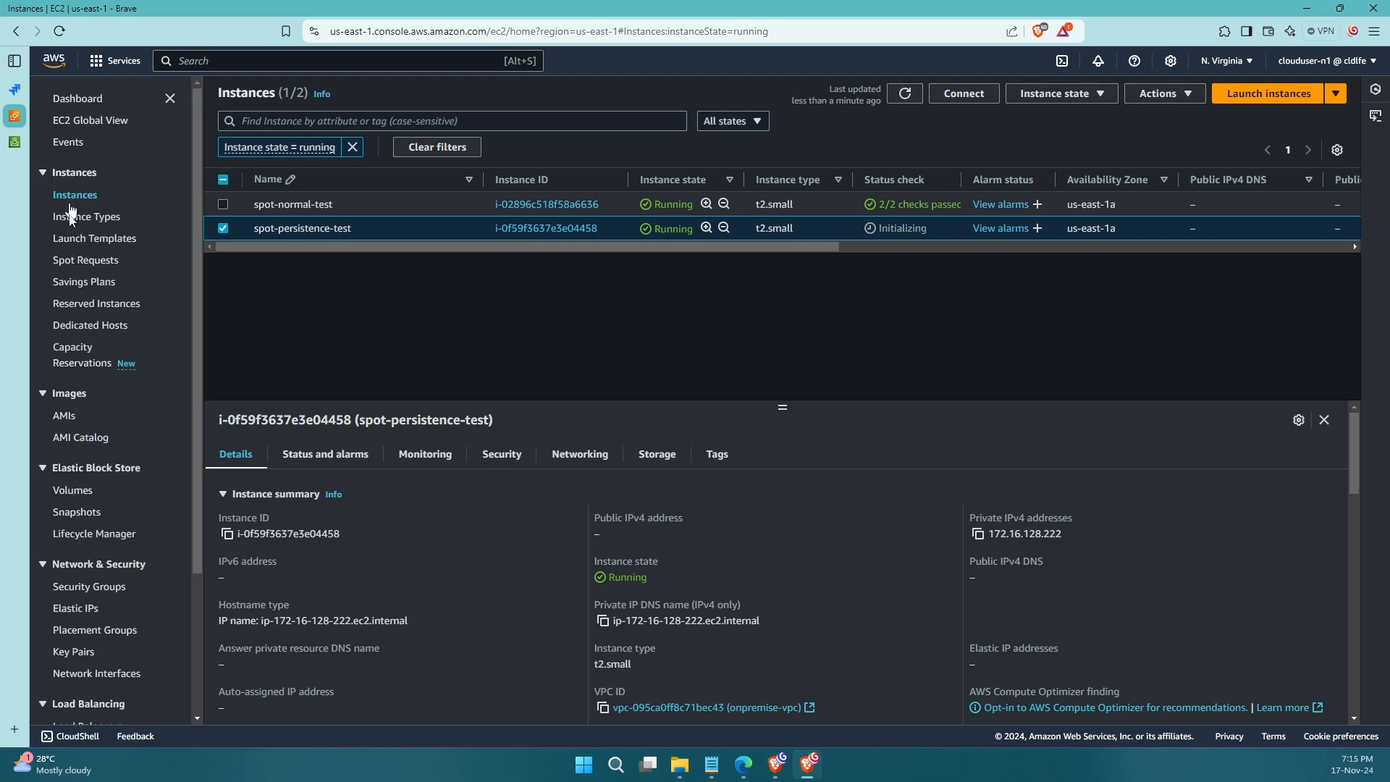
left_click(85, 260)
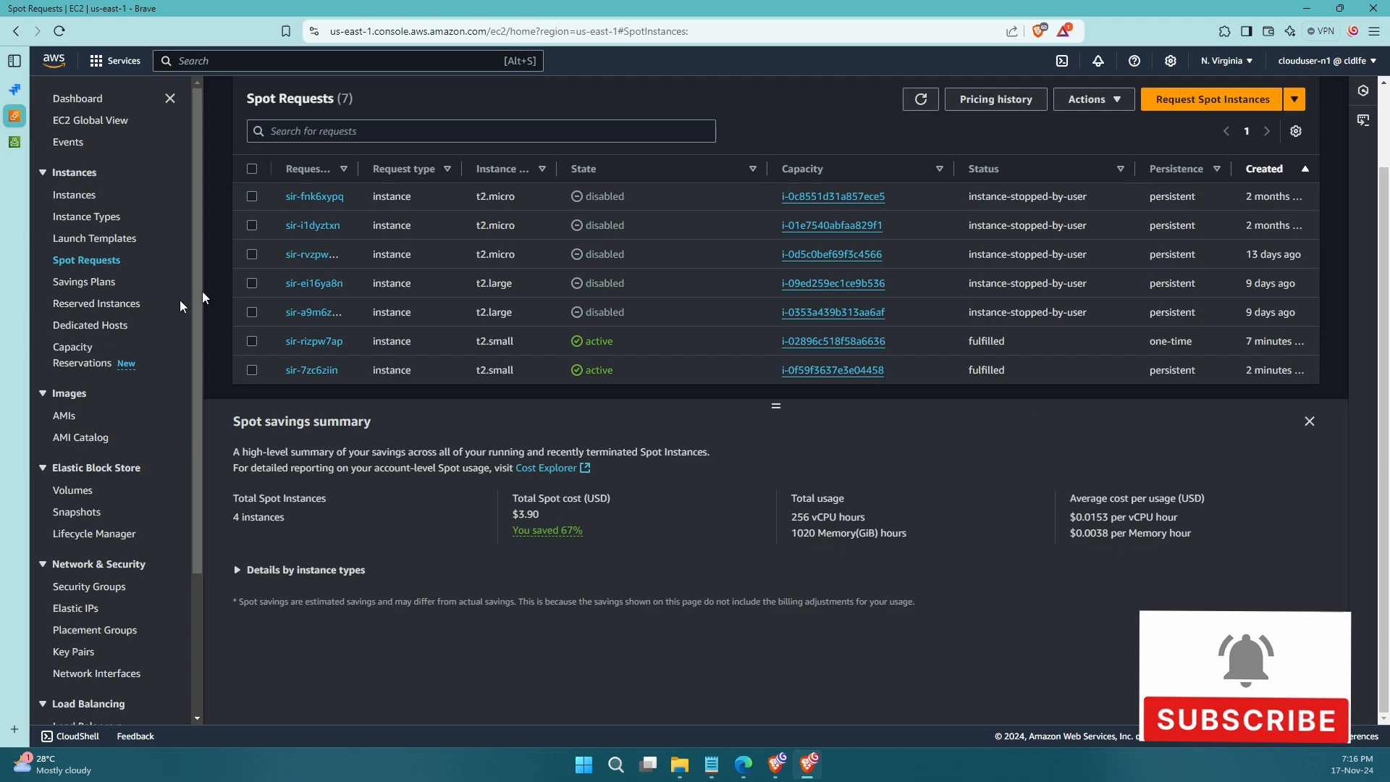
left_click(64, 196)
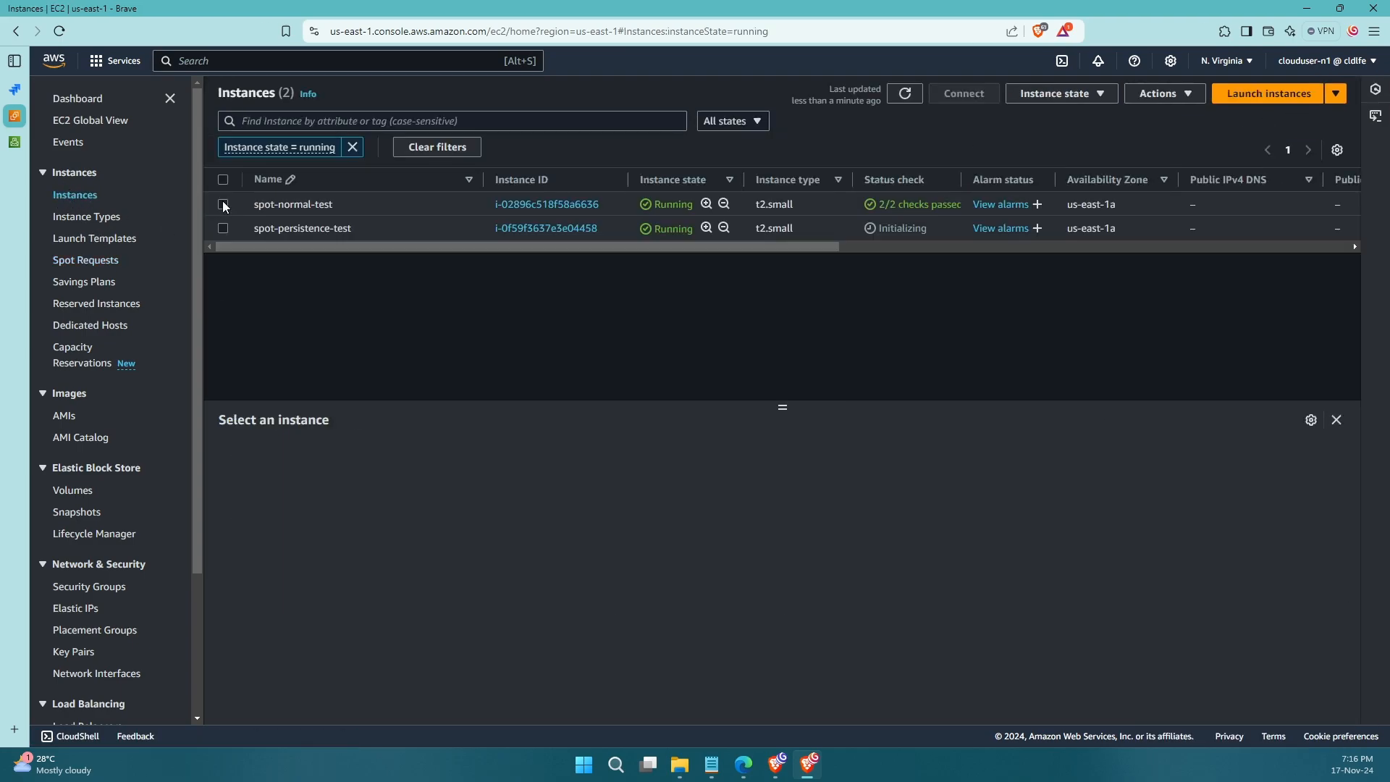
Terminate the spot-normal-test instance and refresh the instance list
left_click(223, 204)
left_click(905, 94)
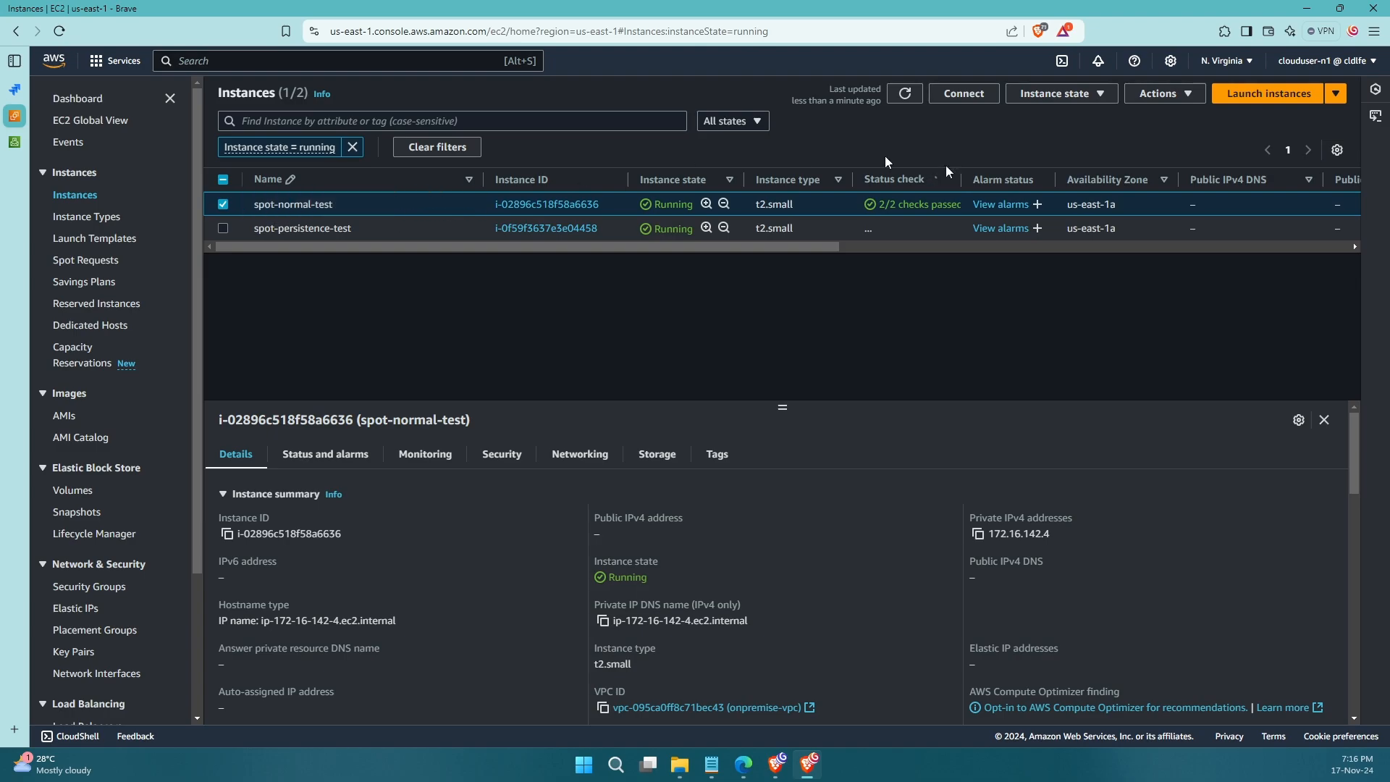
left_click(1054, 93)
left_click(1039, 208)
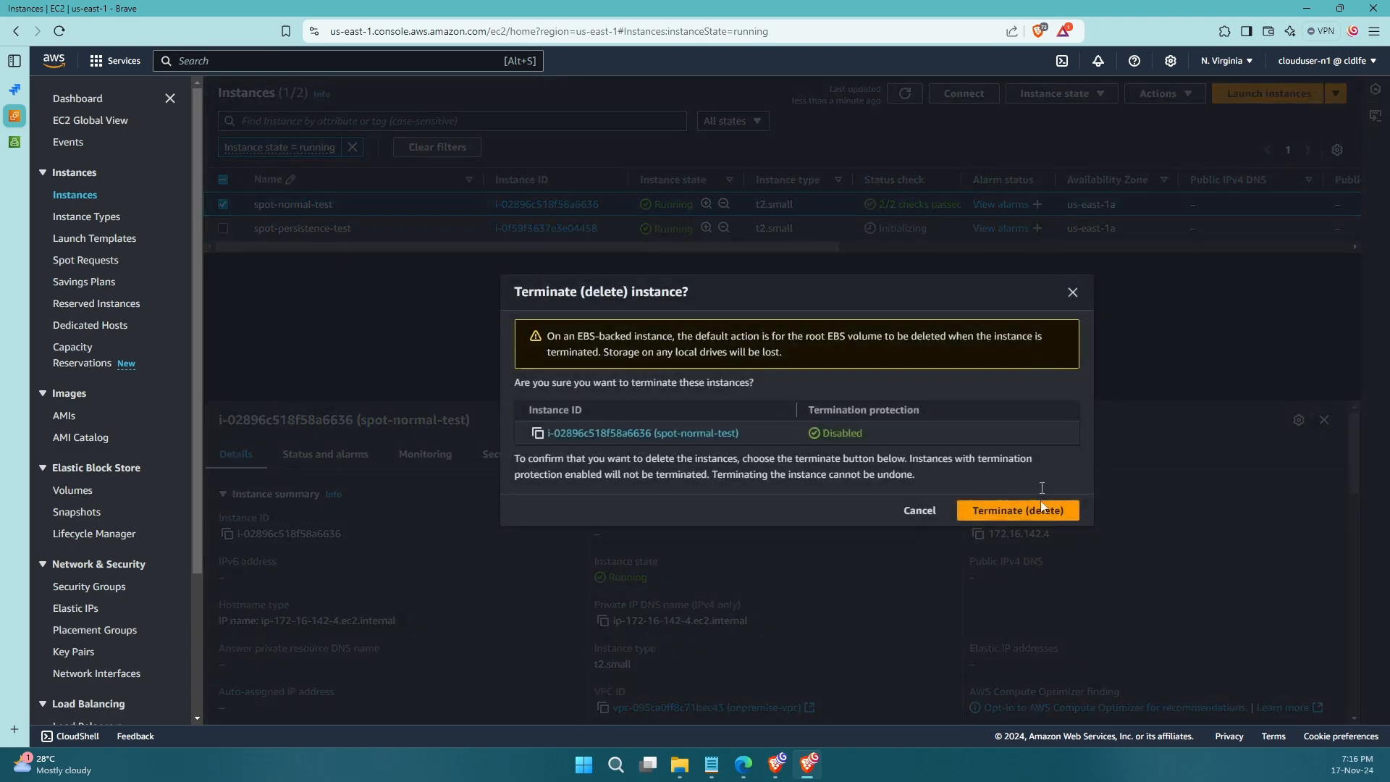
left_click(1019, 511)
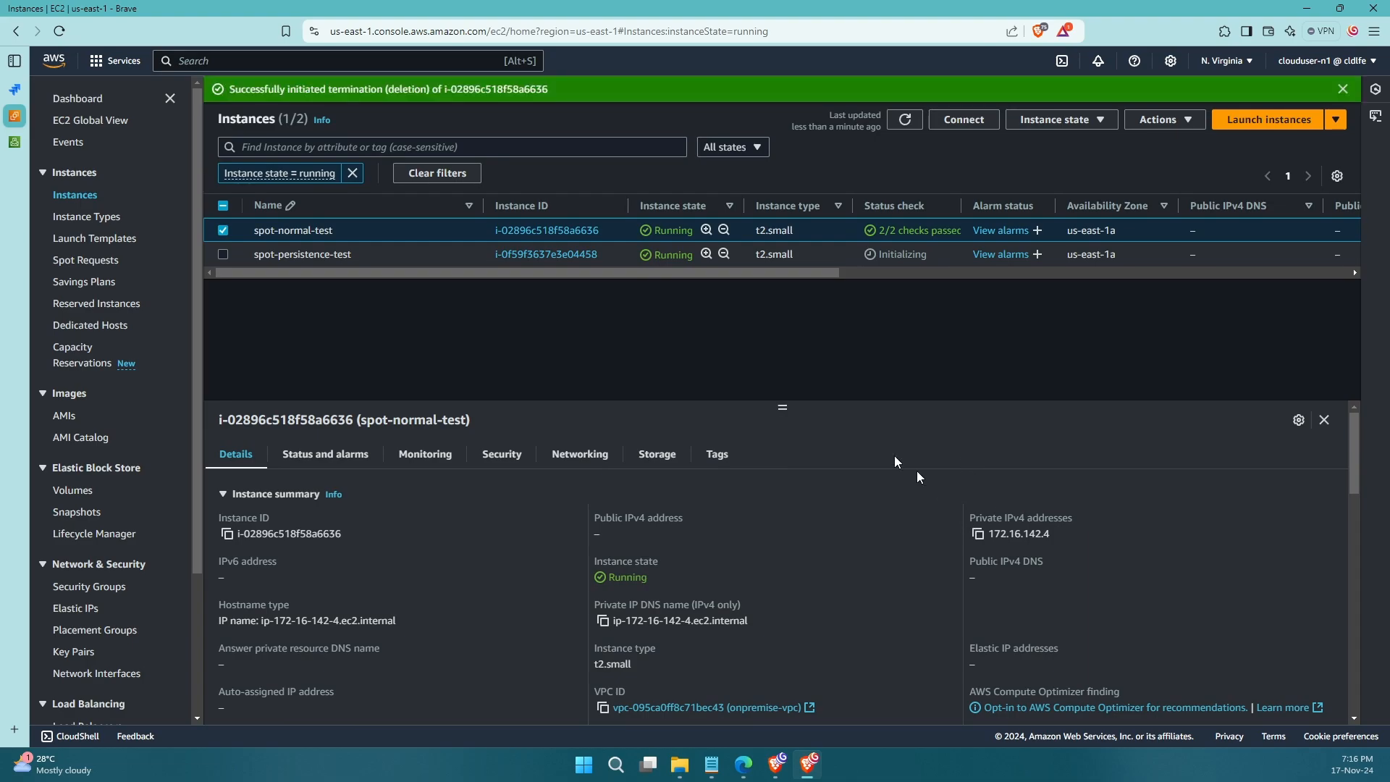
left_click(908, 120)
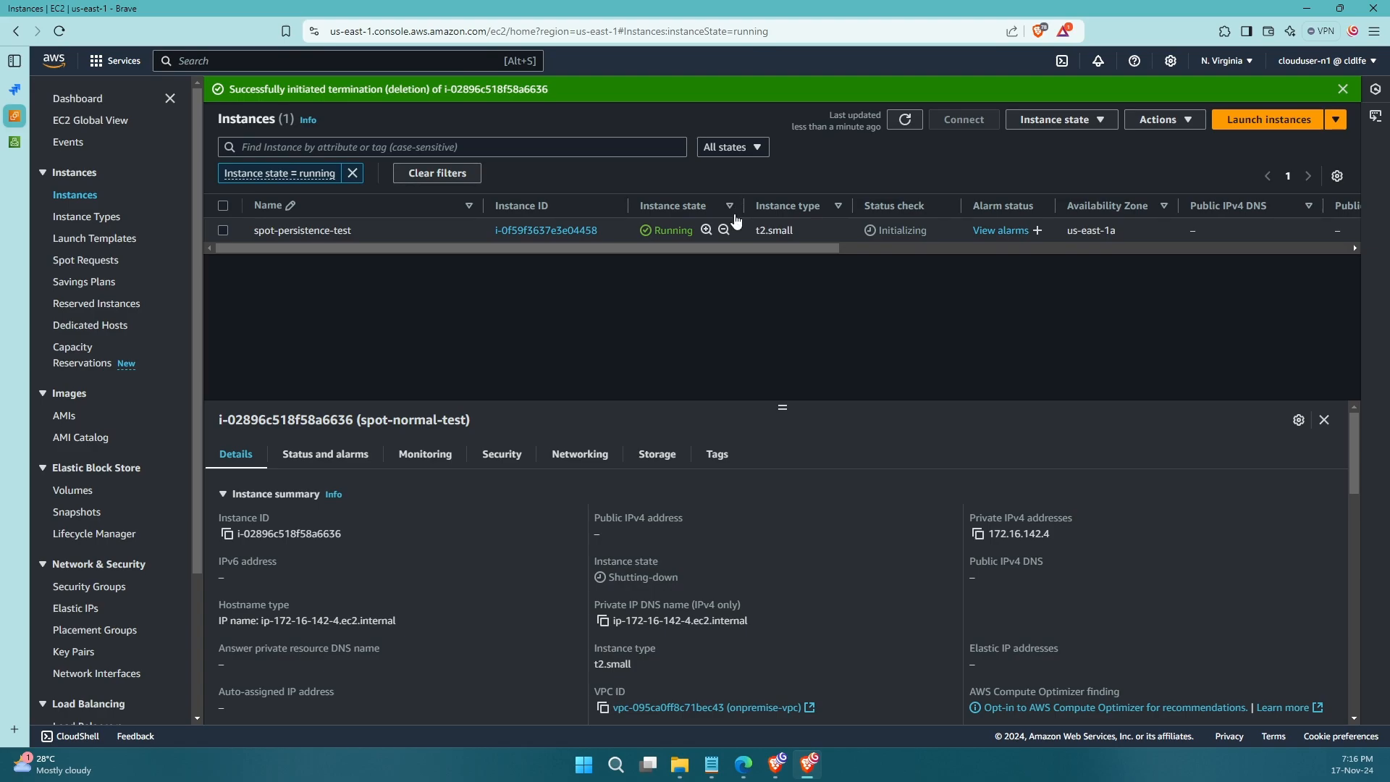
Refresh the Spot requests to check the state of the one-time request, and return to the running instances list
left_click(87, 260)
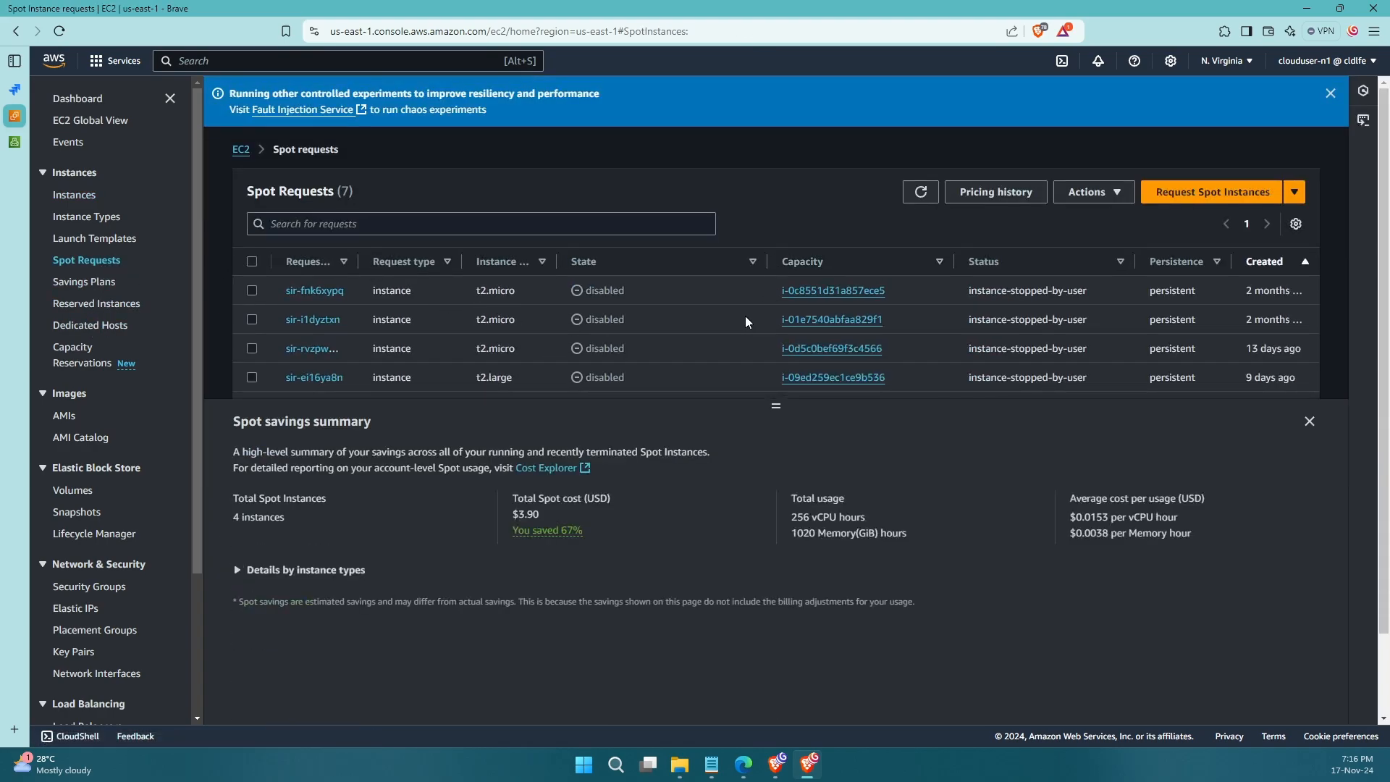
scroll(839, 308, "down", 2)
left_click(920, 99)
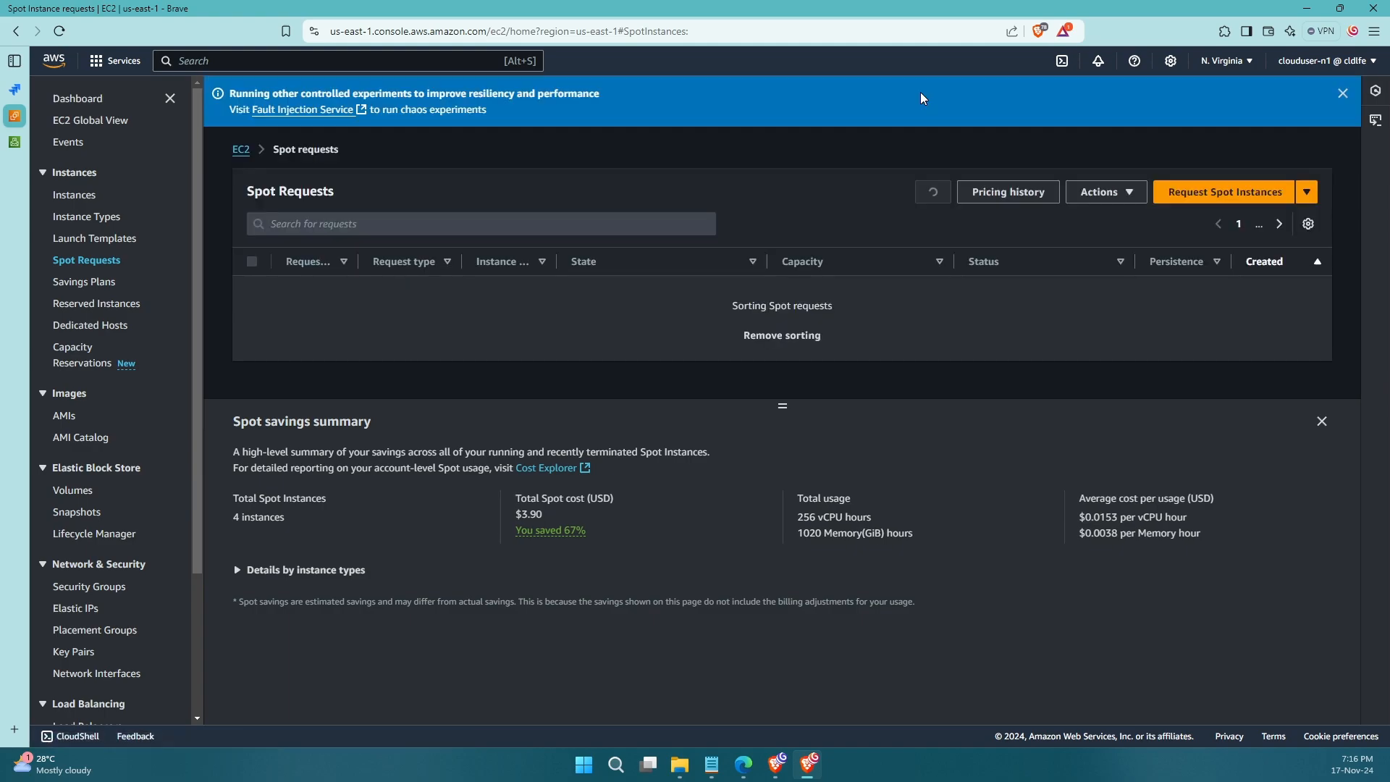
scroll(797, 286, "down", 2)
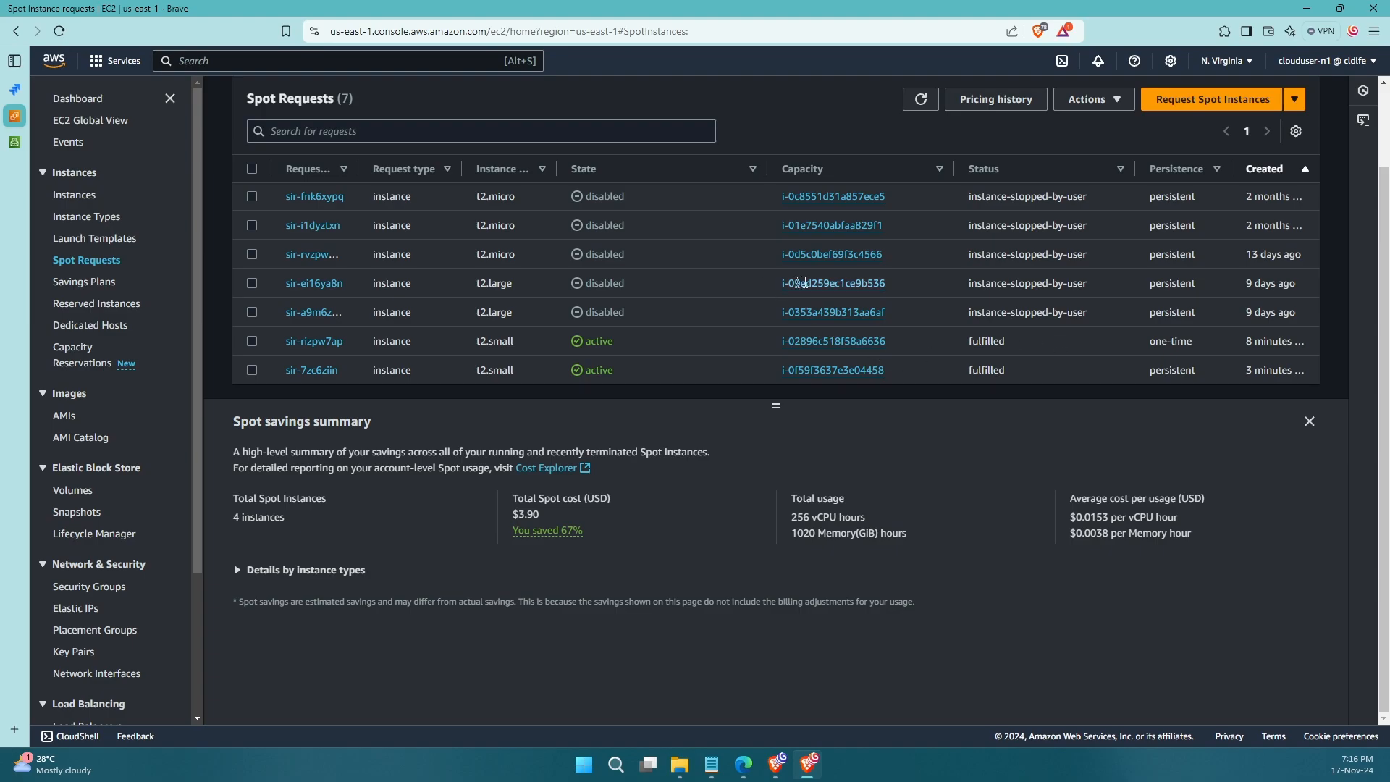
scroll(687, 313, "up", 1)
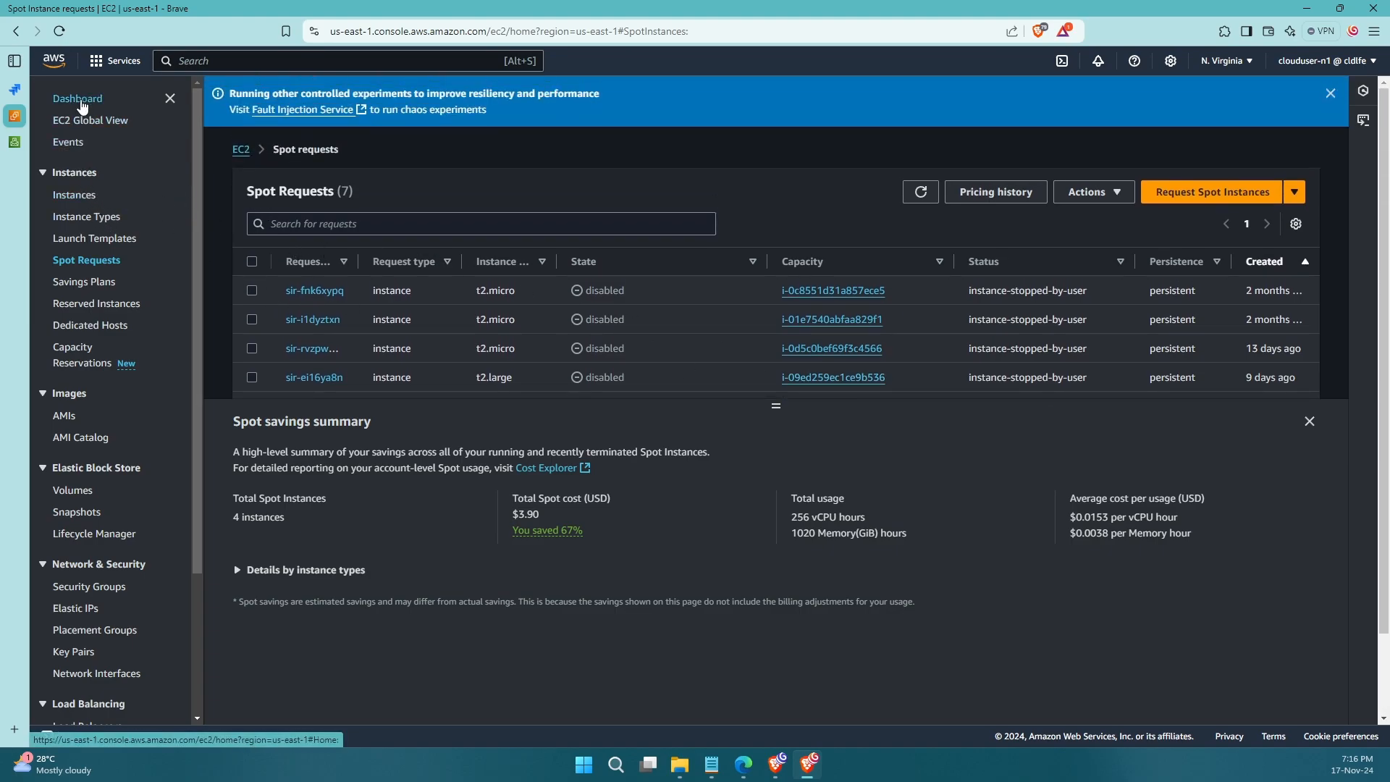
left_click(79, 100)
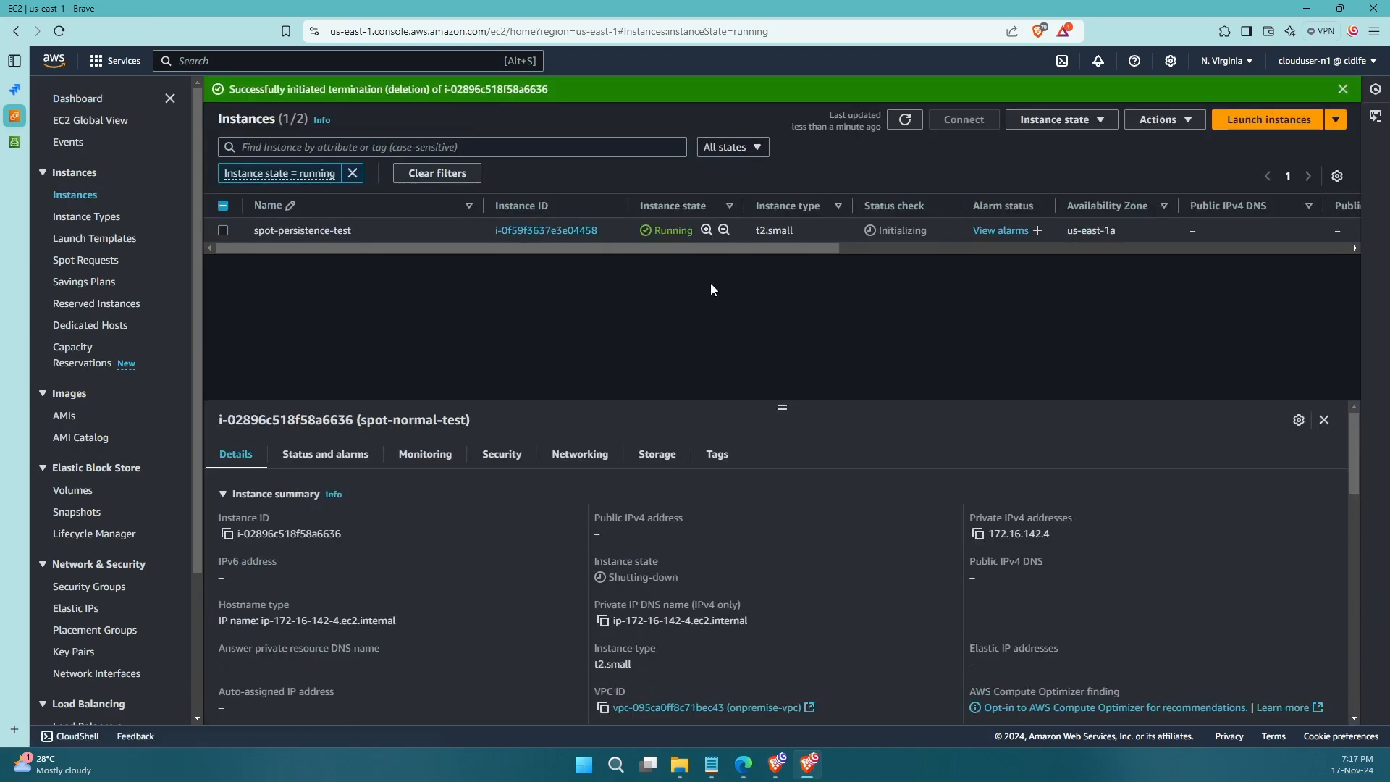
Refresh the running instances list and stop the spot-persistence-test instance
left_click(916, 122)
left_click(1343, 89)
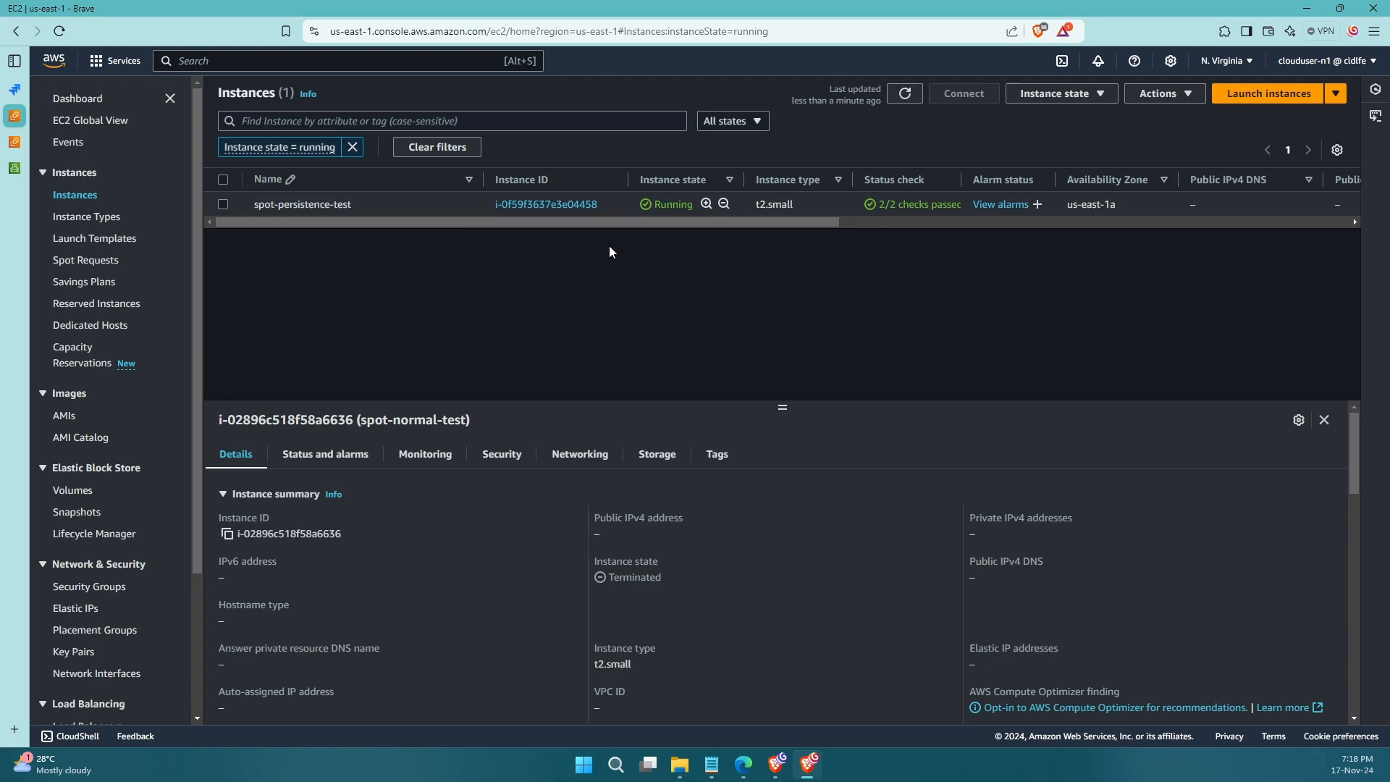
left_click(223, 204)
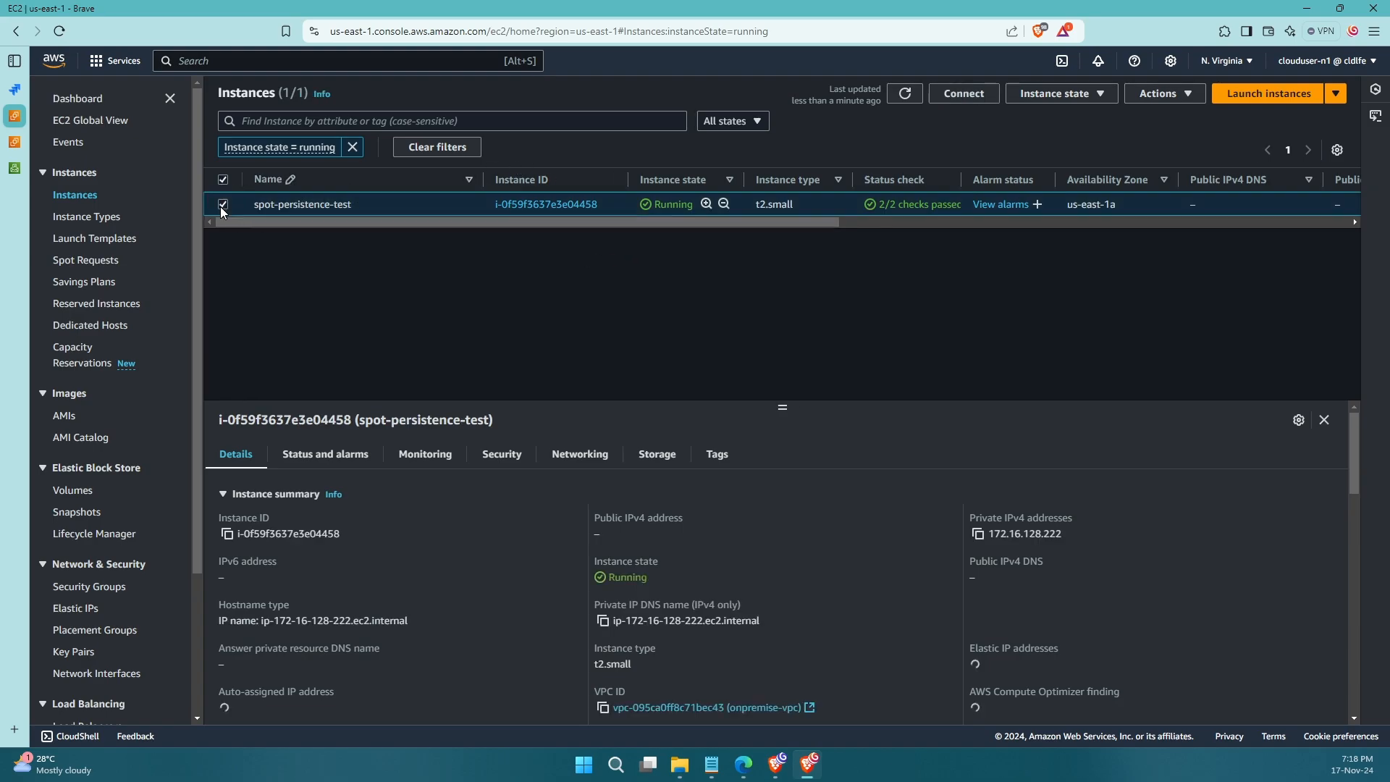
left_click(1056, 94)
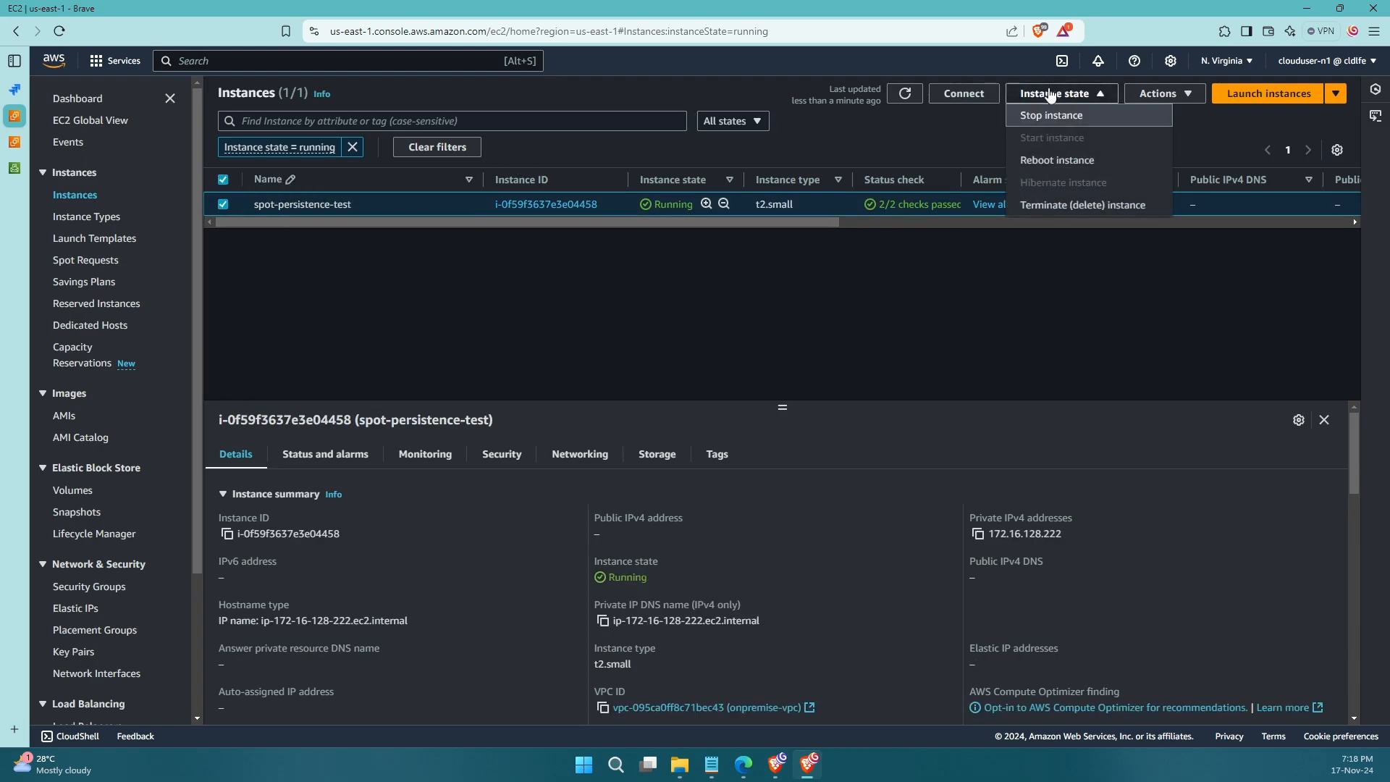
left_click(1057, 116)
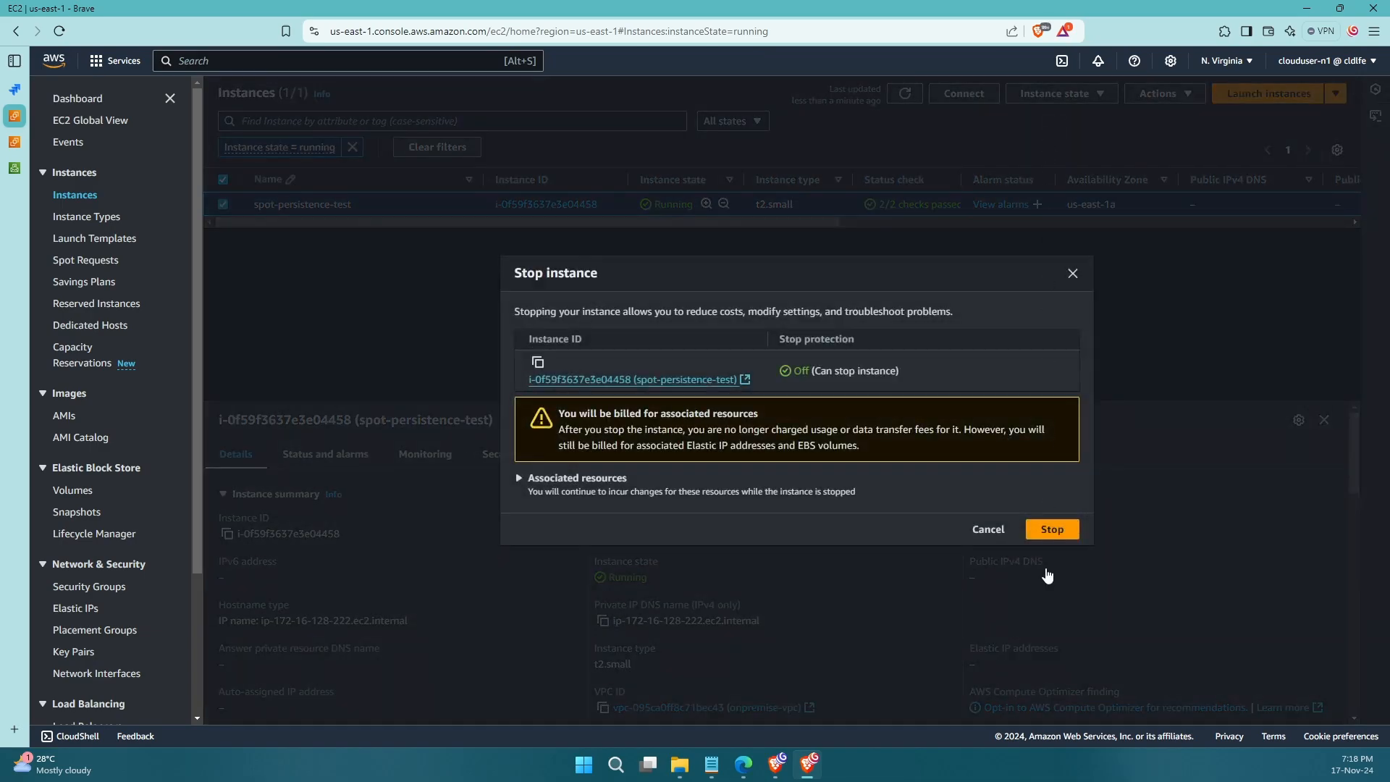
left_click(1036, 532)
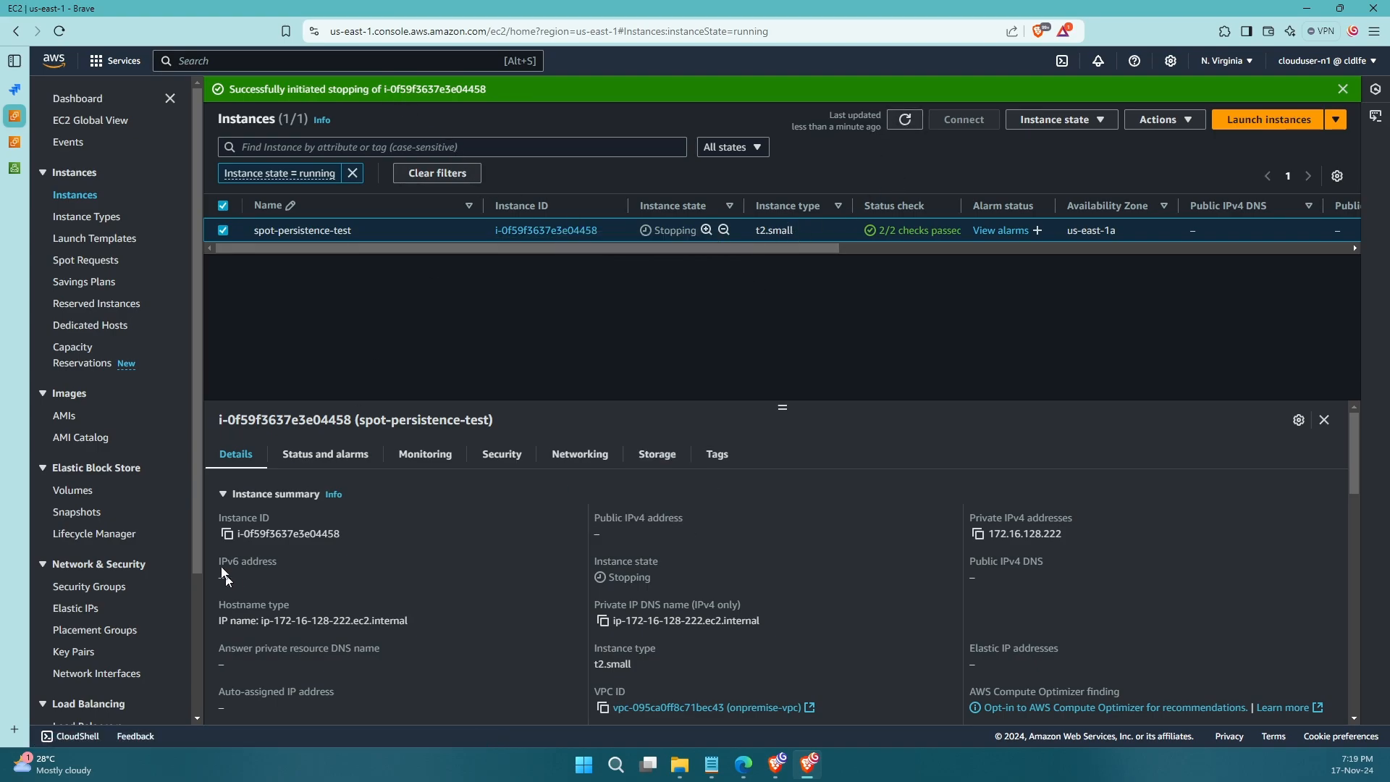
Filter the instance list by instance ID i-0f59f3637e3e04458 only, removing the running-state filter
left_click(437, 144)
type("i-0f59f3637e3e04458")
key("Return")
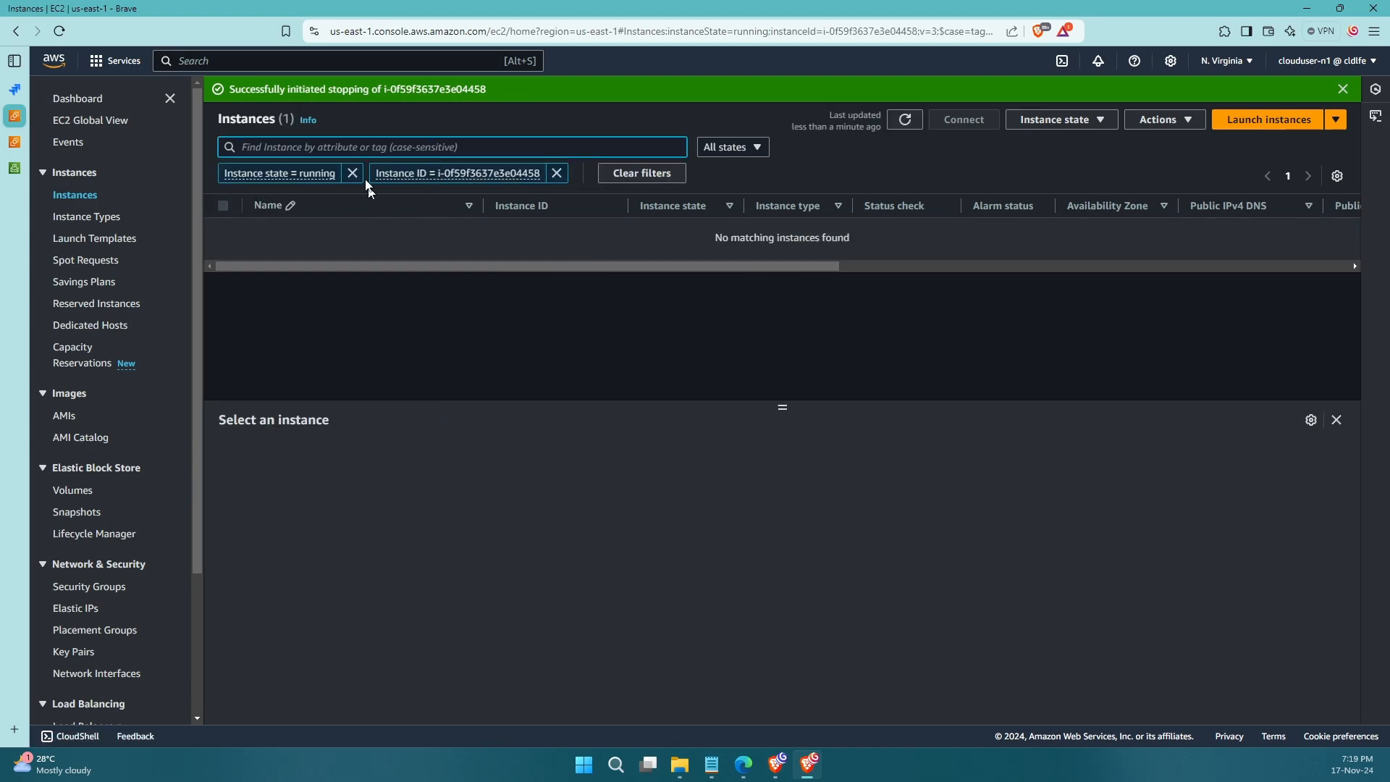
left_click(367, 174)
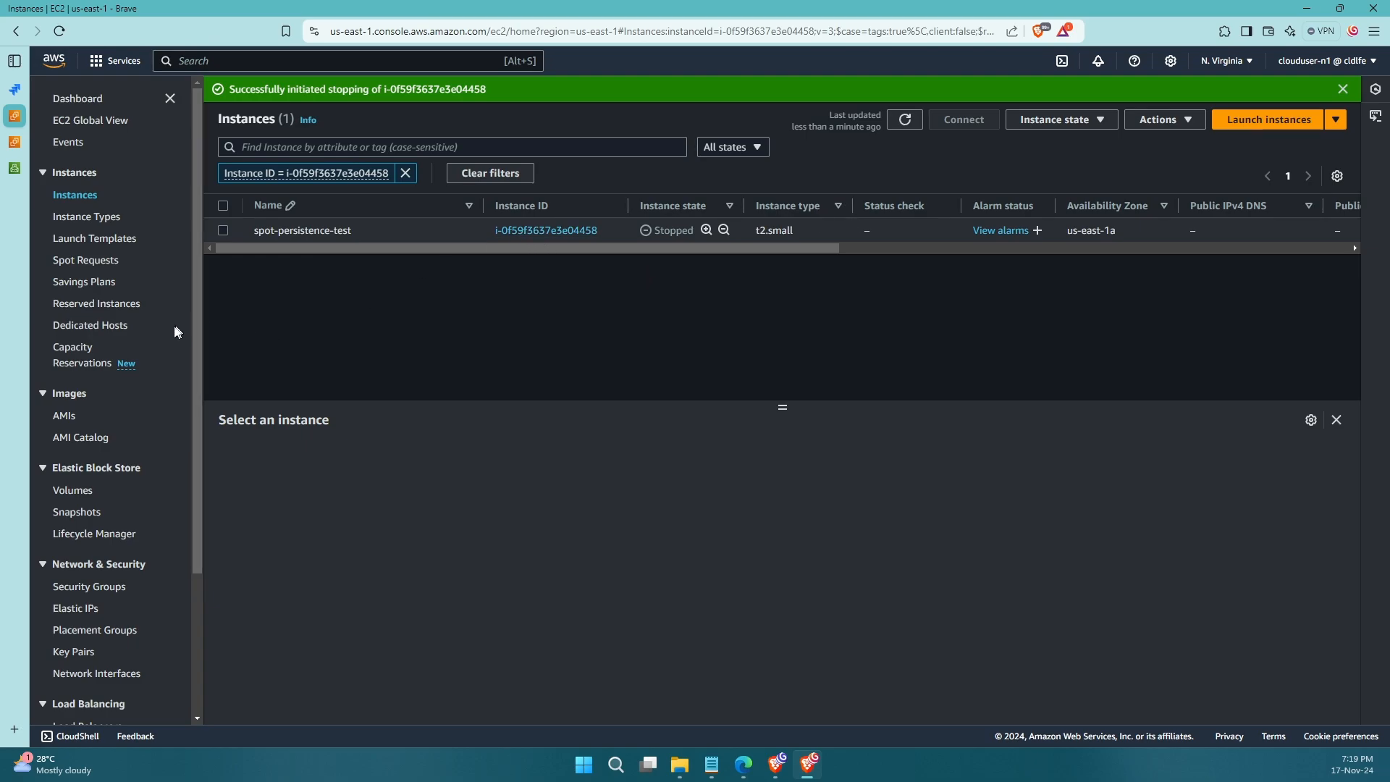
Refresh the Spot requests repeatedly to examine the state and status of both t2.small requests, and return to the filtered instance list
left_click(97, 268)
scroll(469, 354, "down", 2)
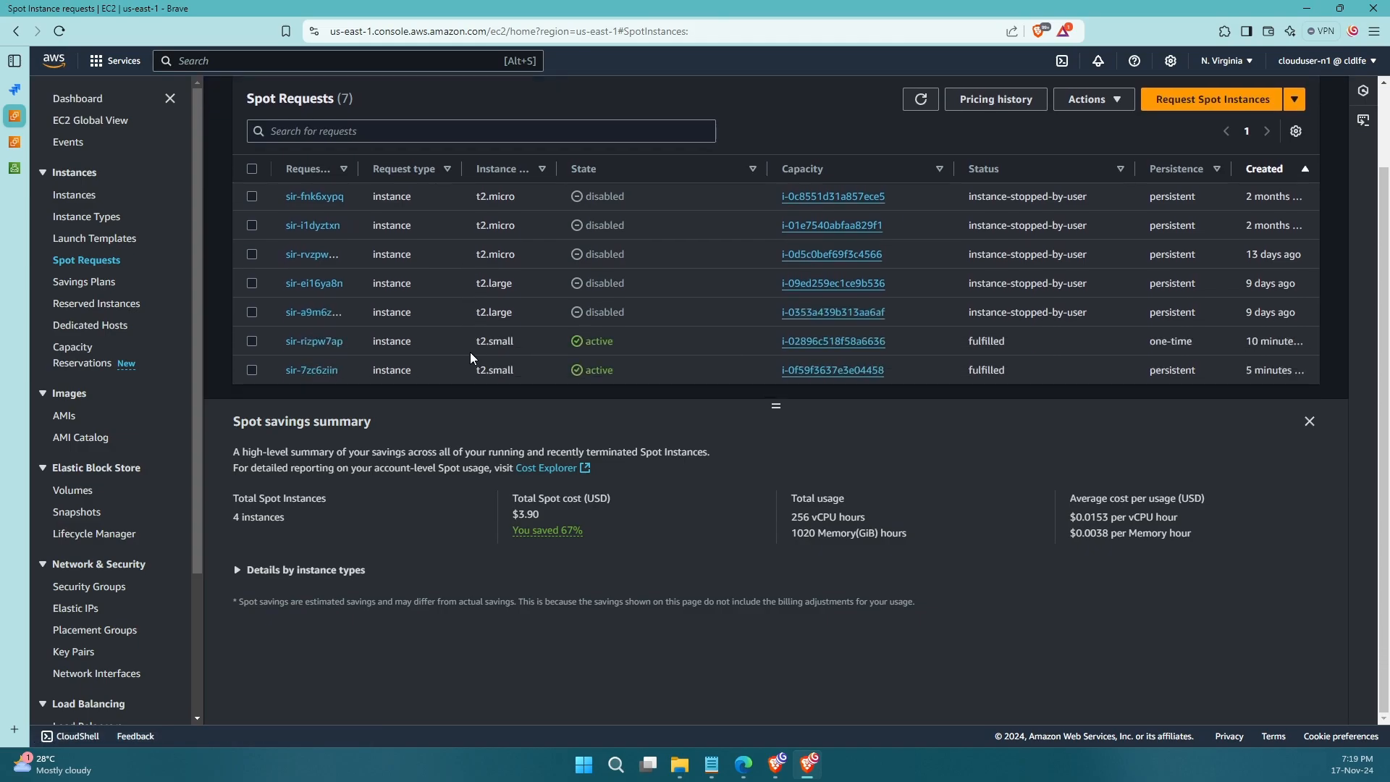
left_click(920, 99)
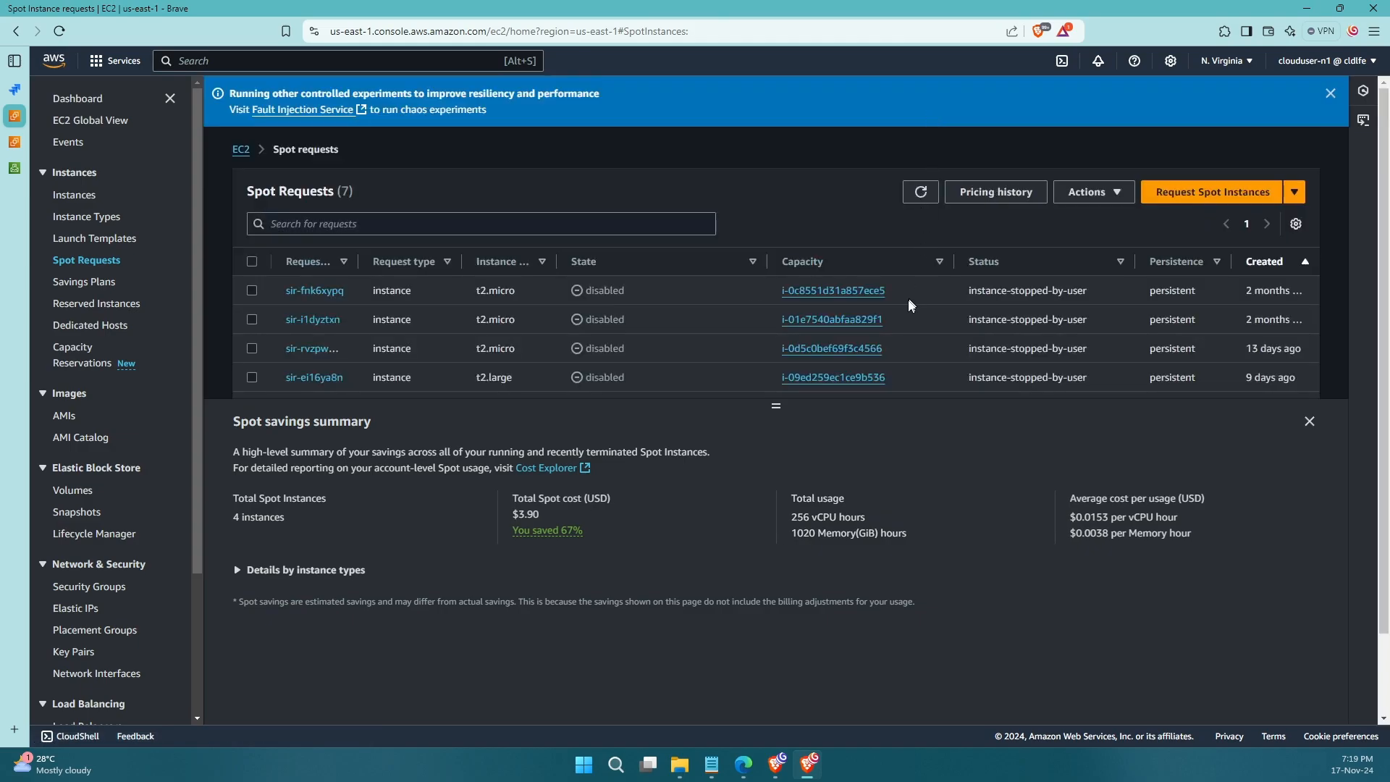
scroll(910, 305, "down", 2)
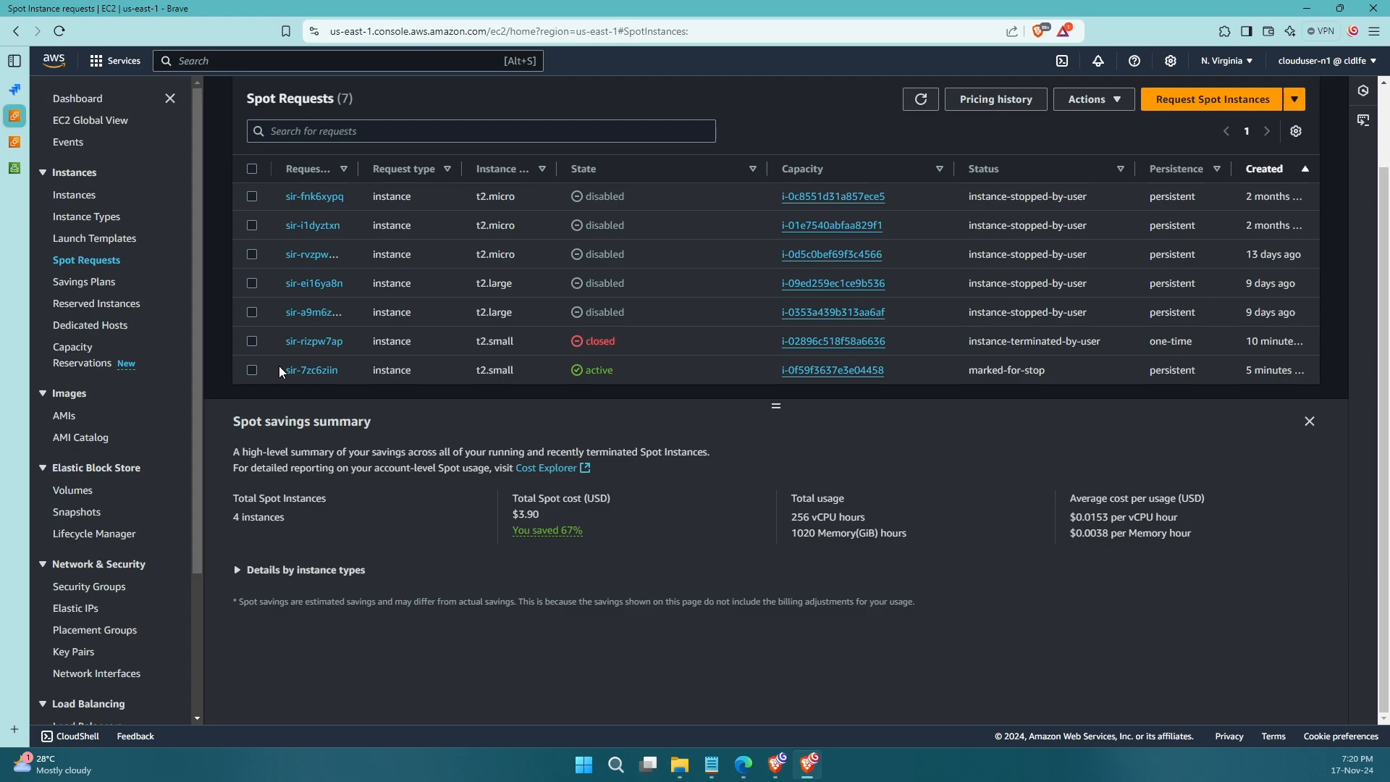
key("alt+Left")
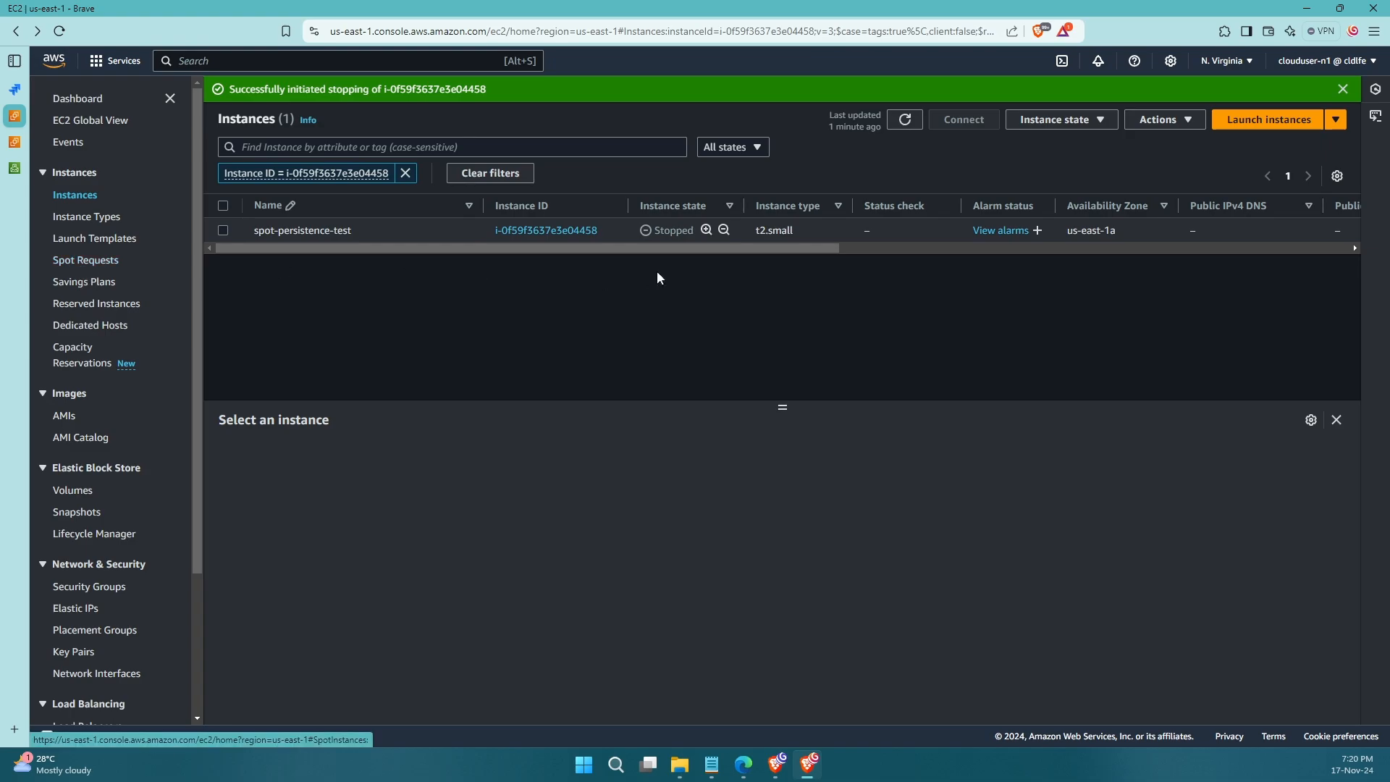
left_click(84, 260)
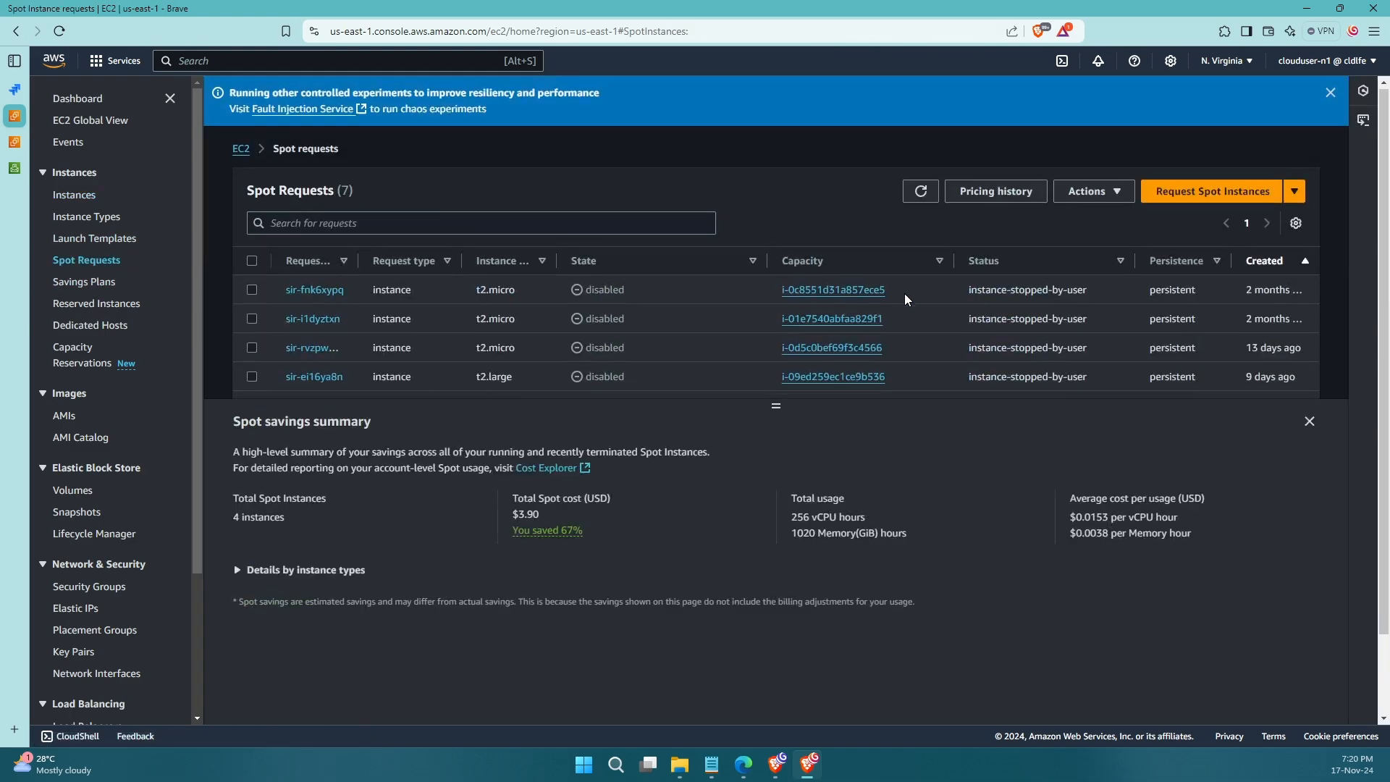
scroll(606, 264, "down", 1)
left_click(920, 108)
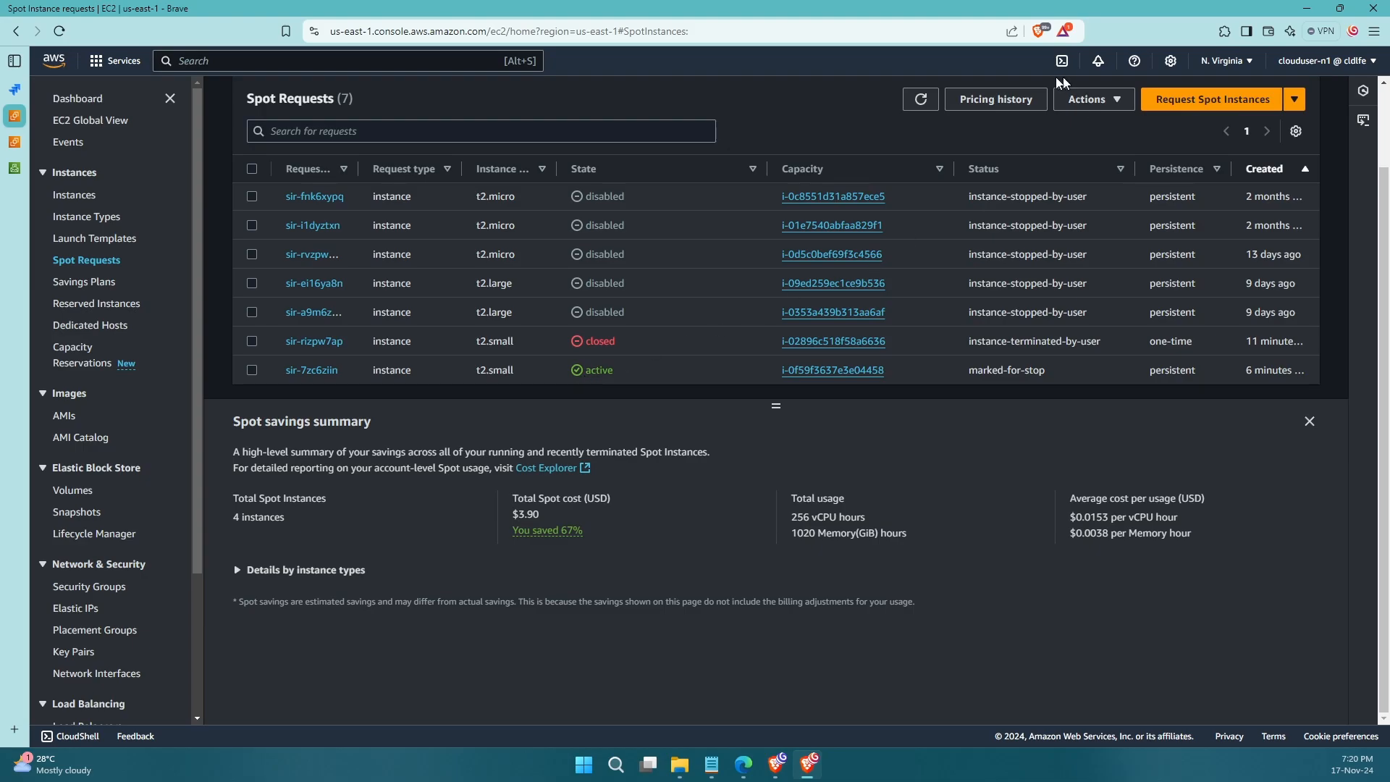
left_click(919, 99)
left_click(16, 30)
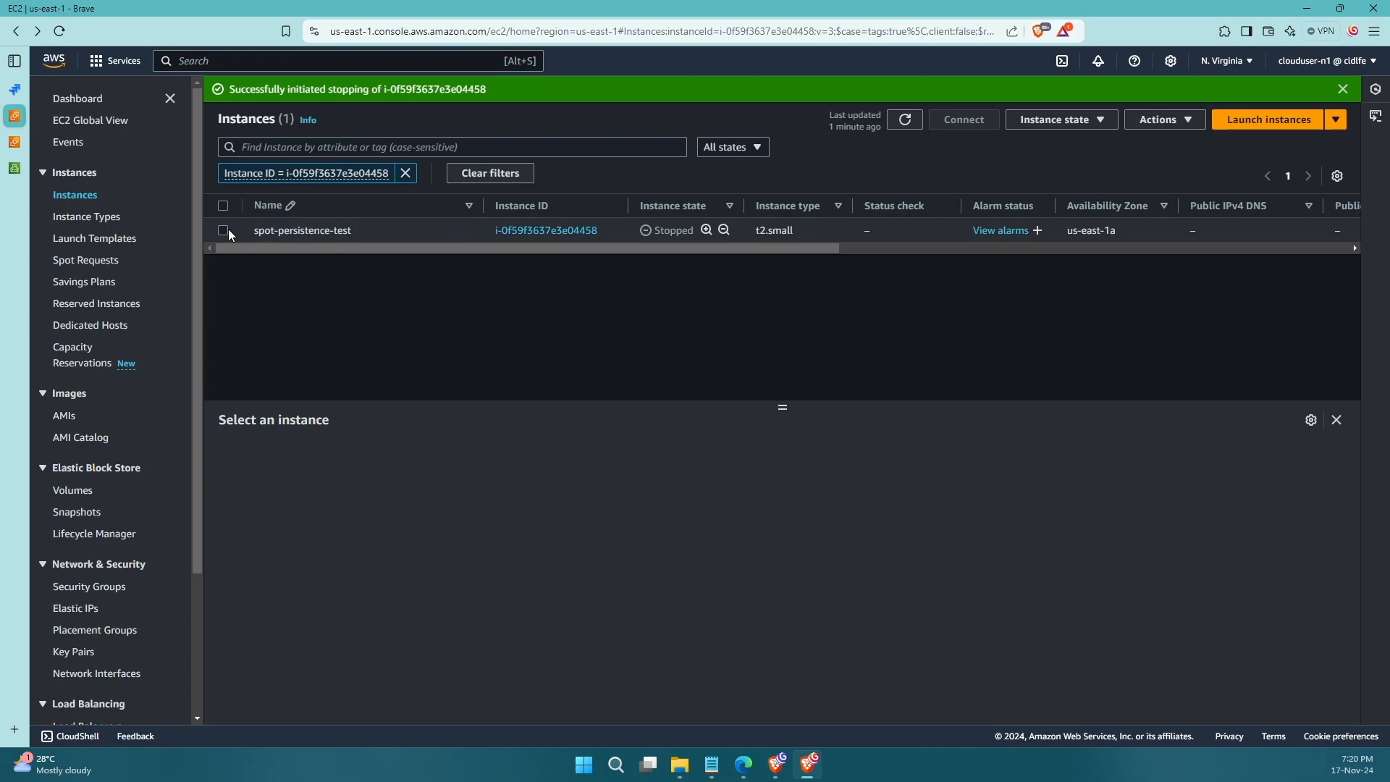
Try to start the stopped spot-persistence-test instance
left_click(226, 229)
left_click(1055, 119)
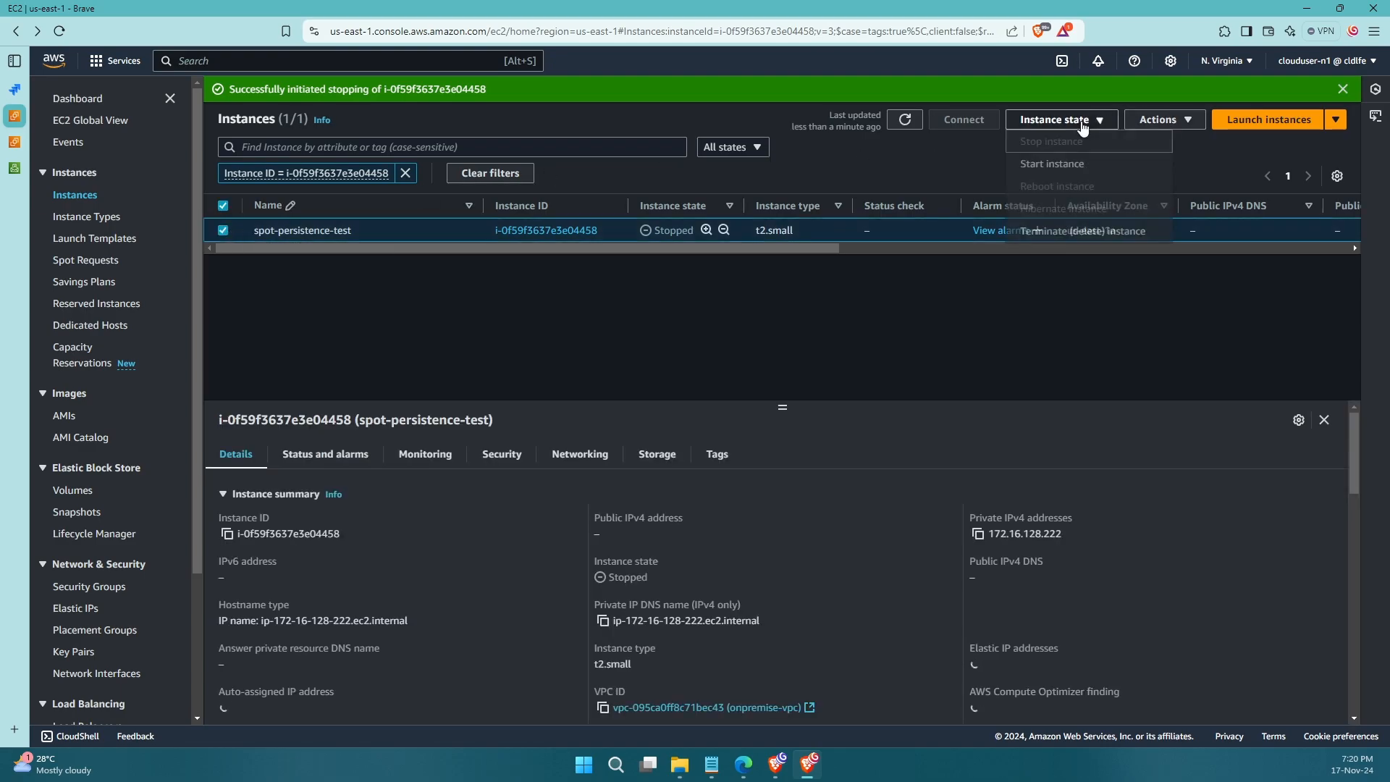
left_click(1058, 161)
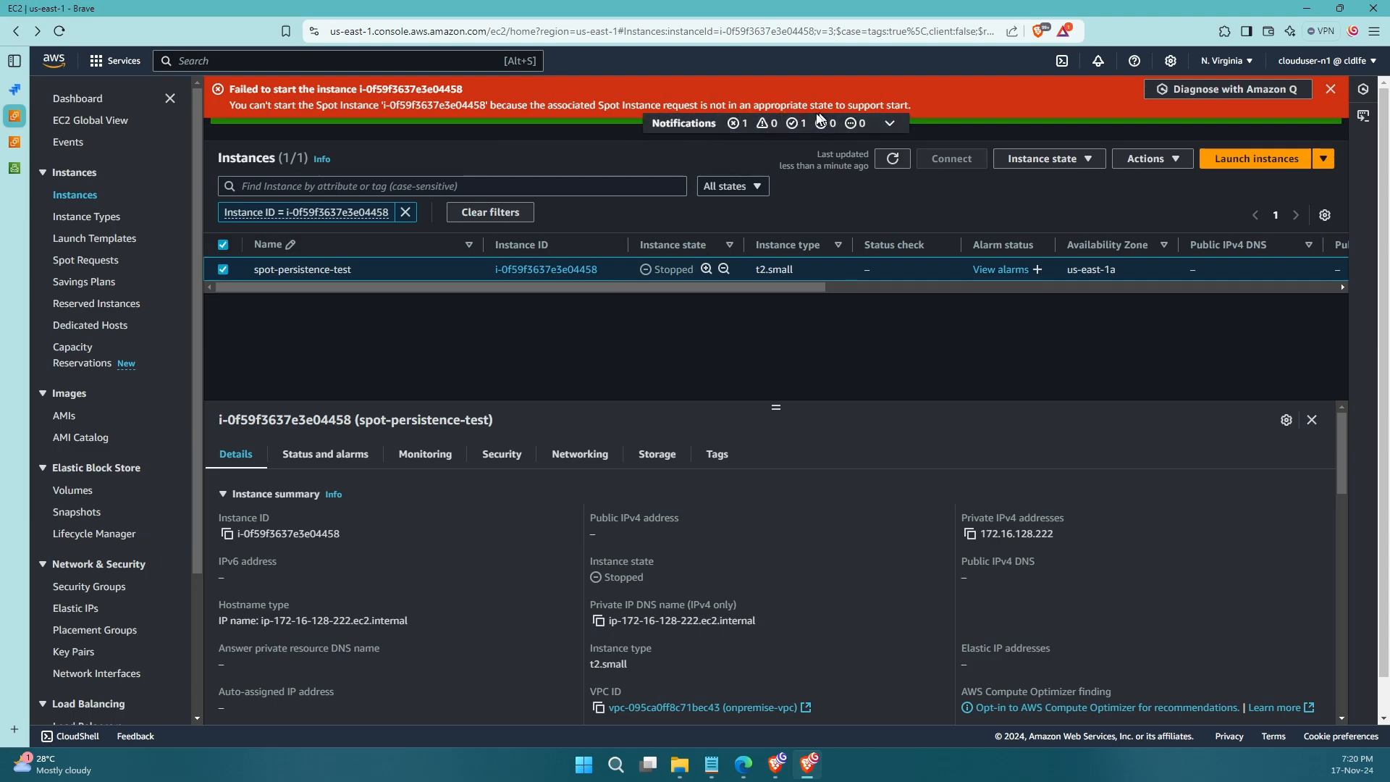
Refresh the Spot requests to check the state and status of the persistent t2.small request
left_click(80, 261)
scroll(507, 325, "down", 2)
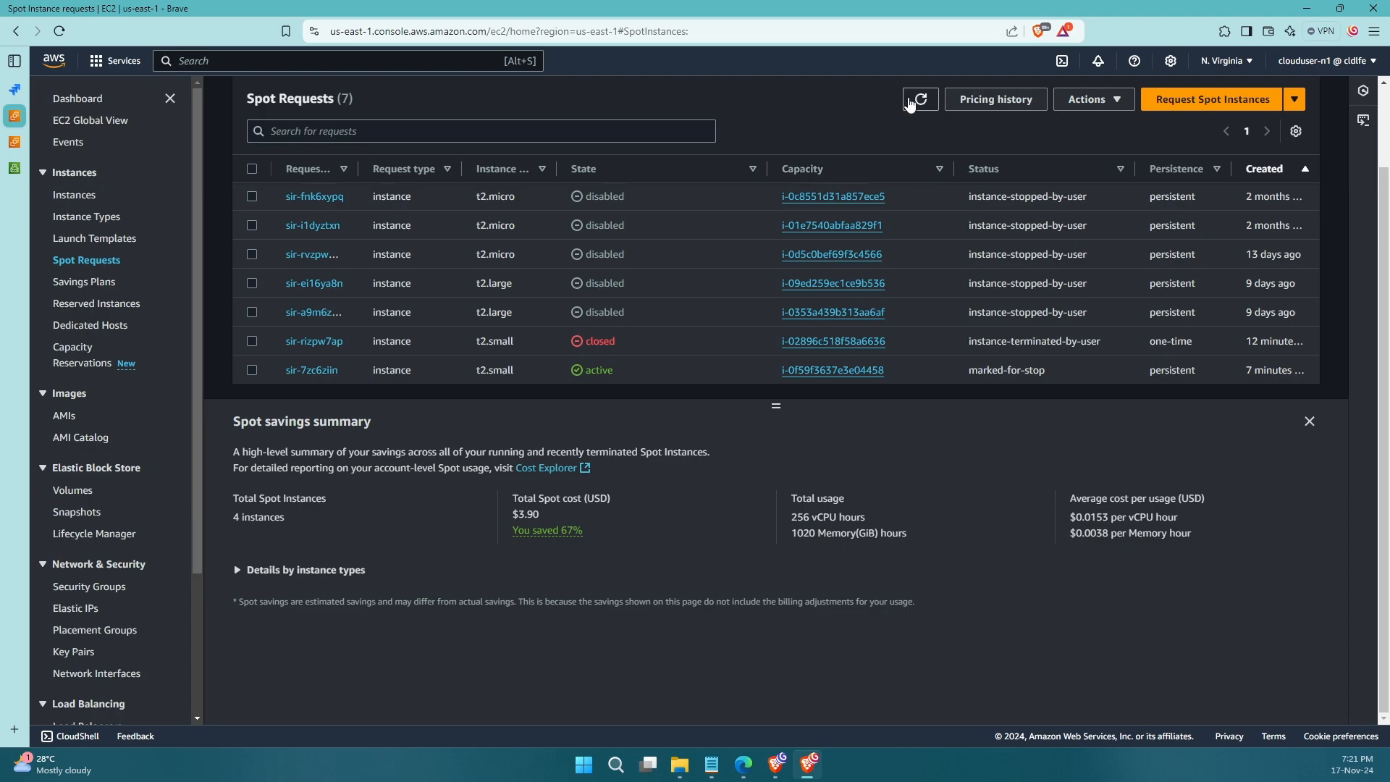
left_click(914, 102)
left_click(921, 99)
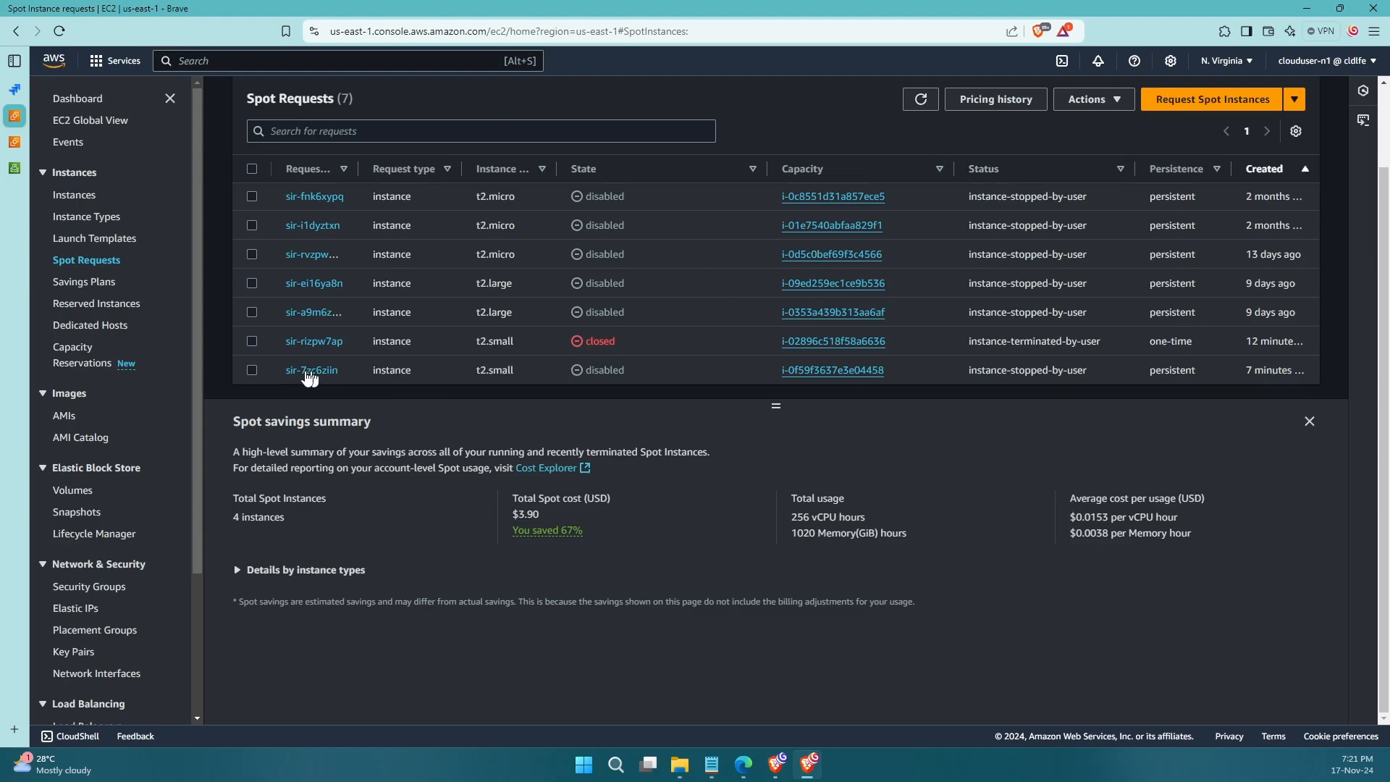
scroll(777, 404, "up", 1)
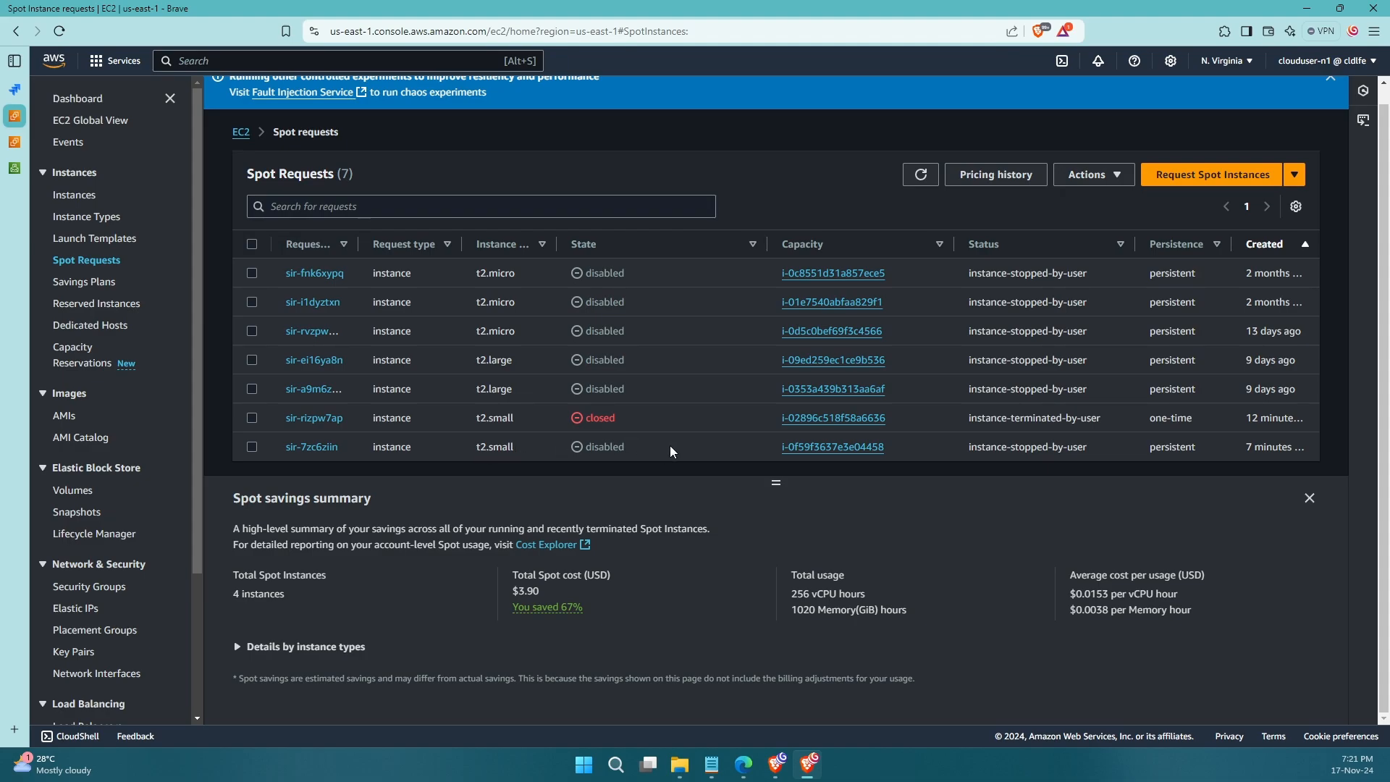
Examine the description of the persistent t2.small Spot request, deselect it, and return to the filtered instance list
left_click(252, 446)
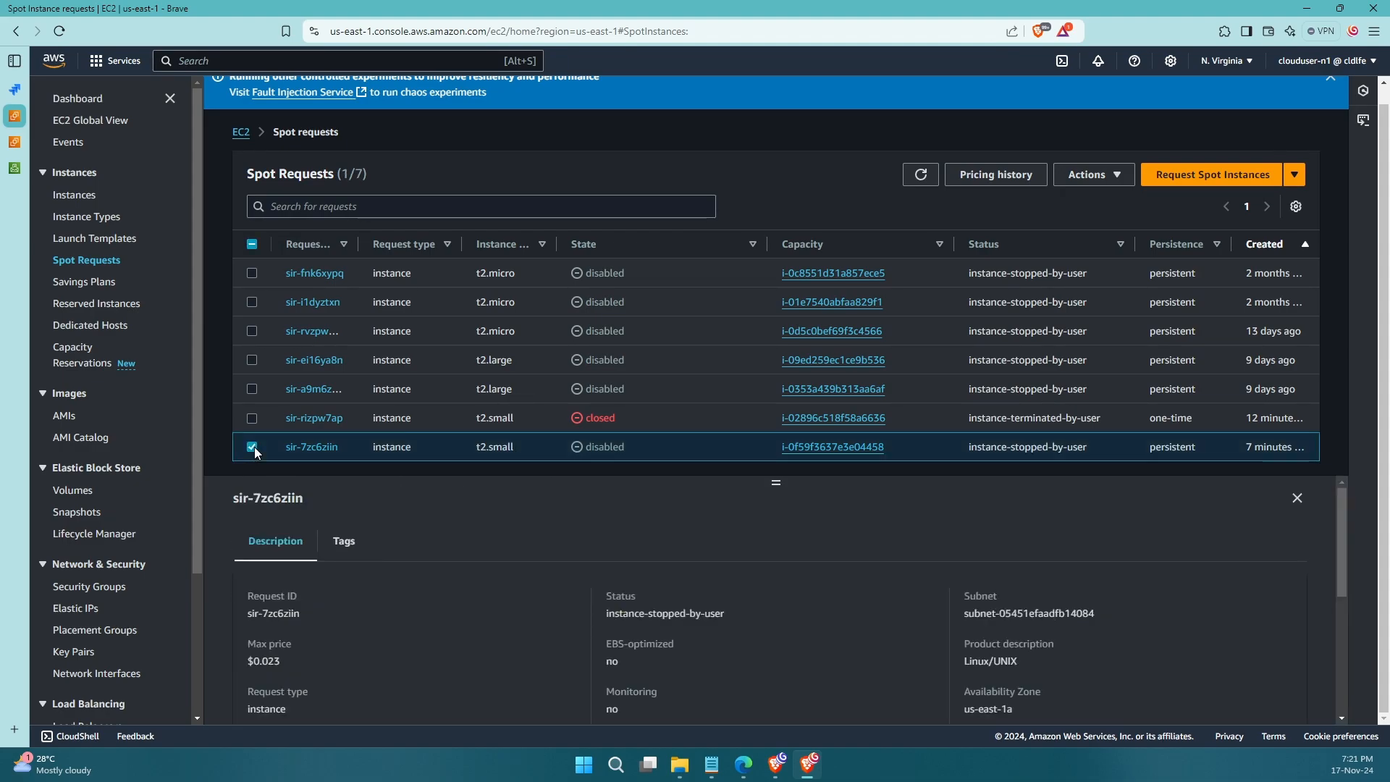
scroll(446, 586, "down", 3)
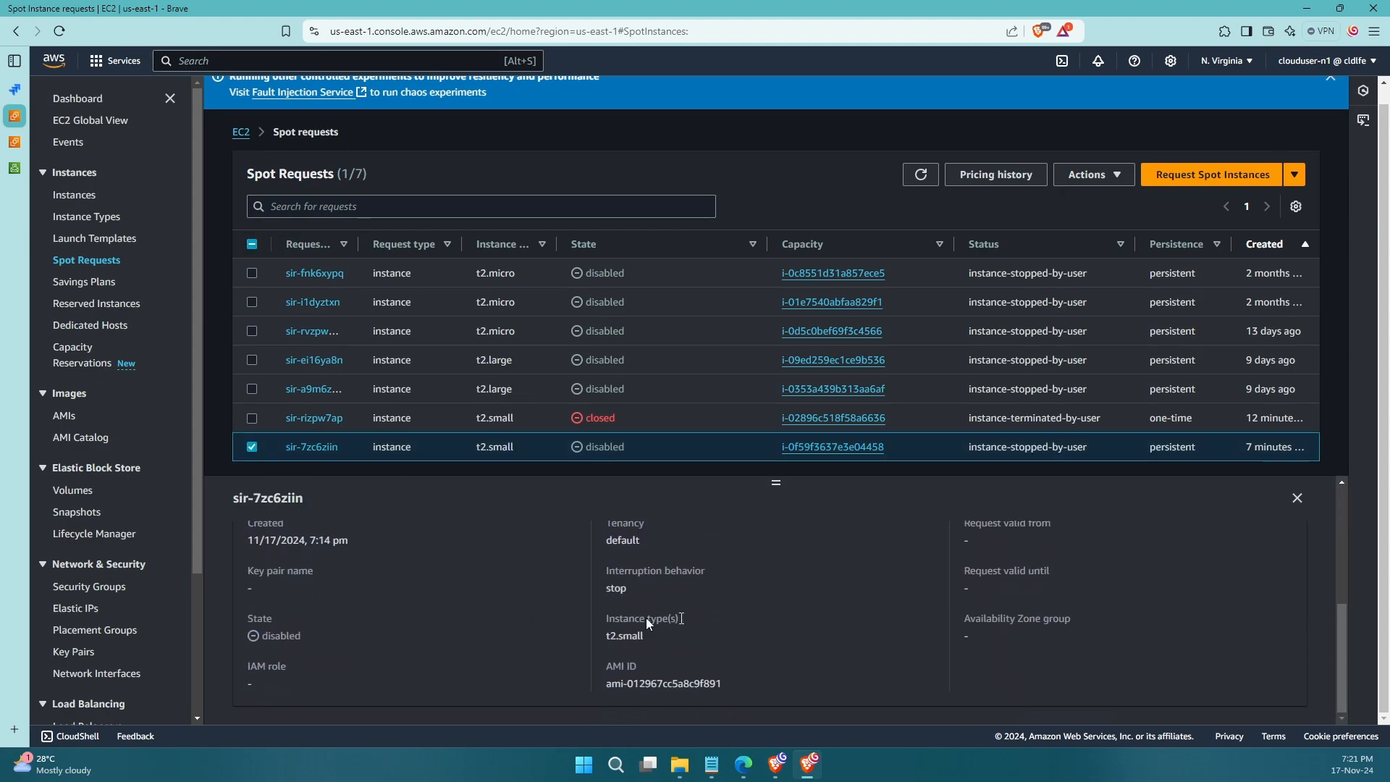
left_click(252, 446)
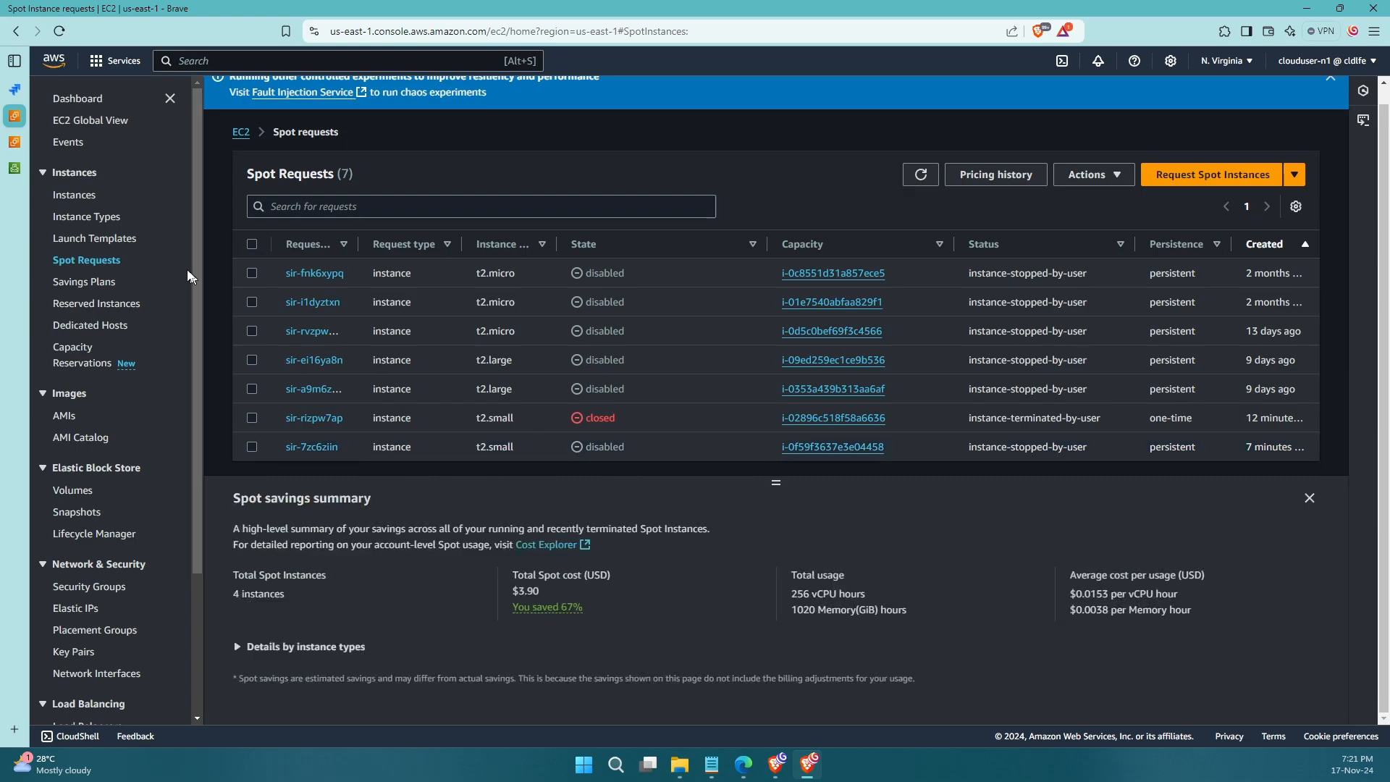
left_click(20, 31)
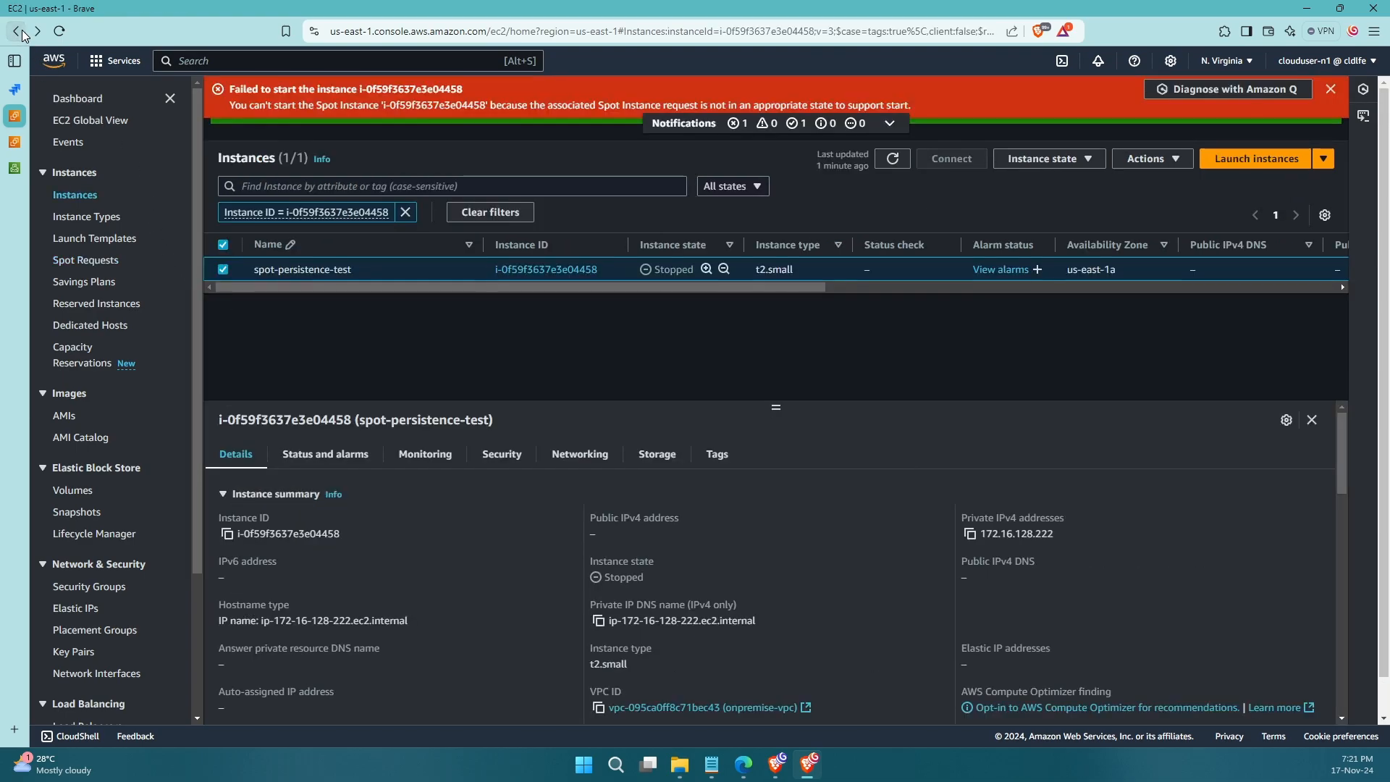
Dismiss the instance notifications and start the spot-persistence-test instance
left_click(1330, 89)
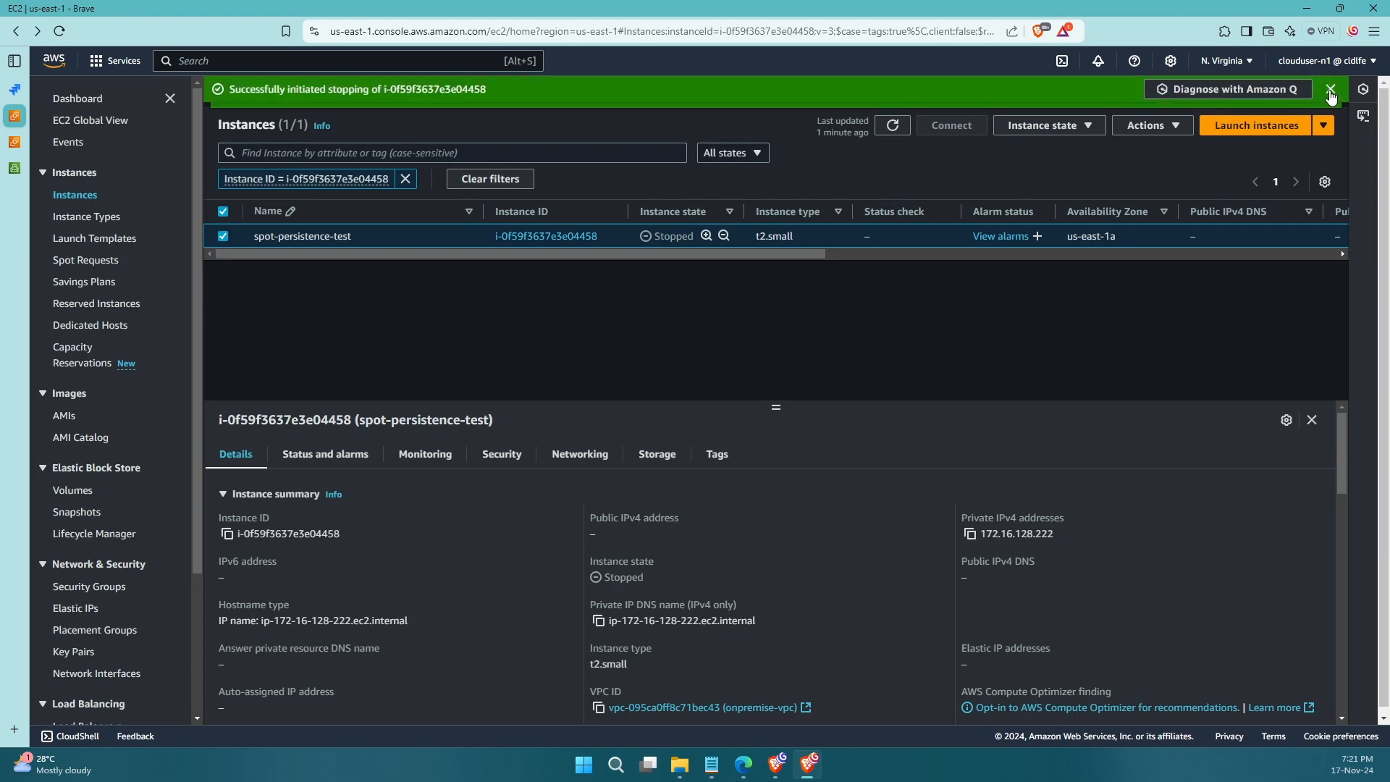
left_click(1340, 90)
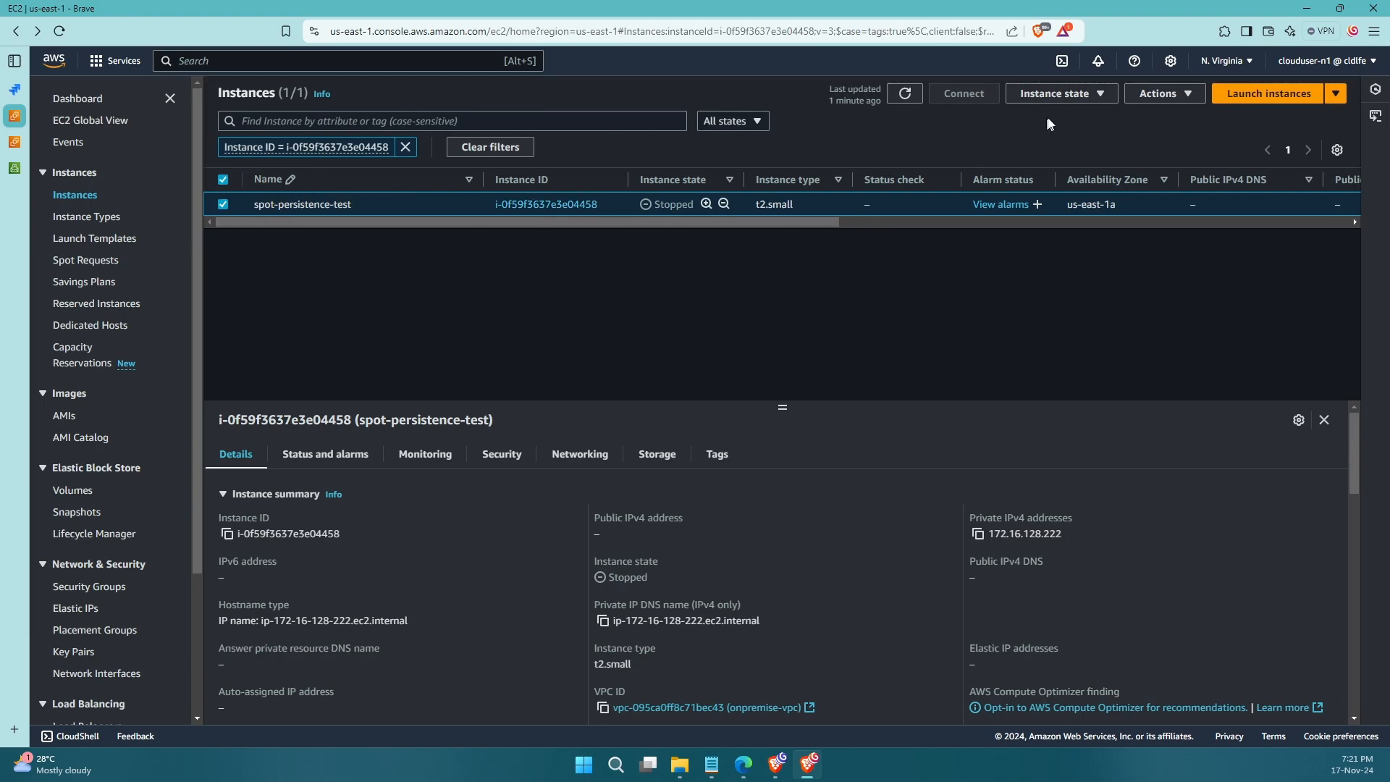
left_click(1059, 94)
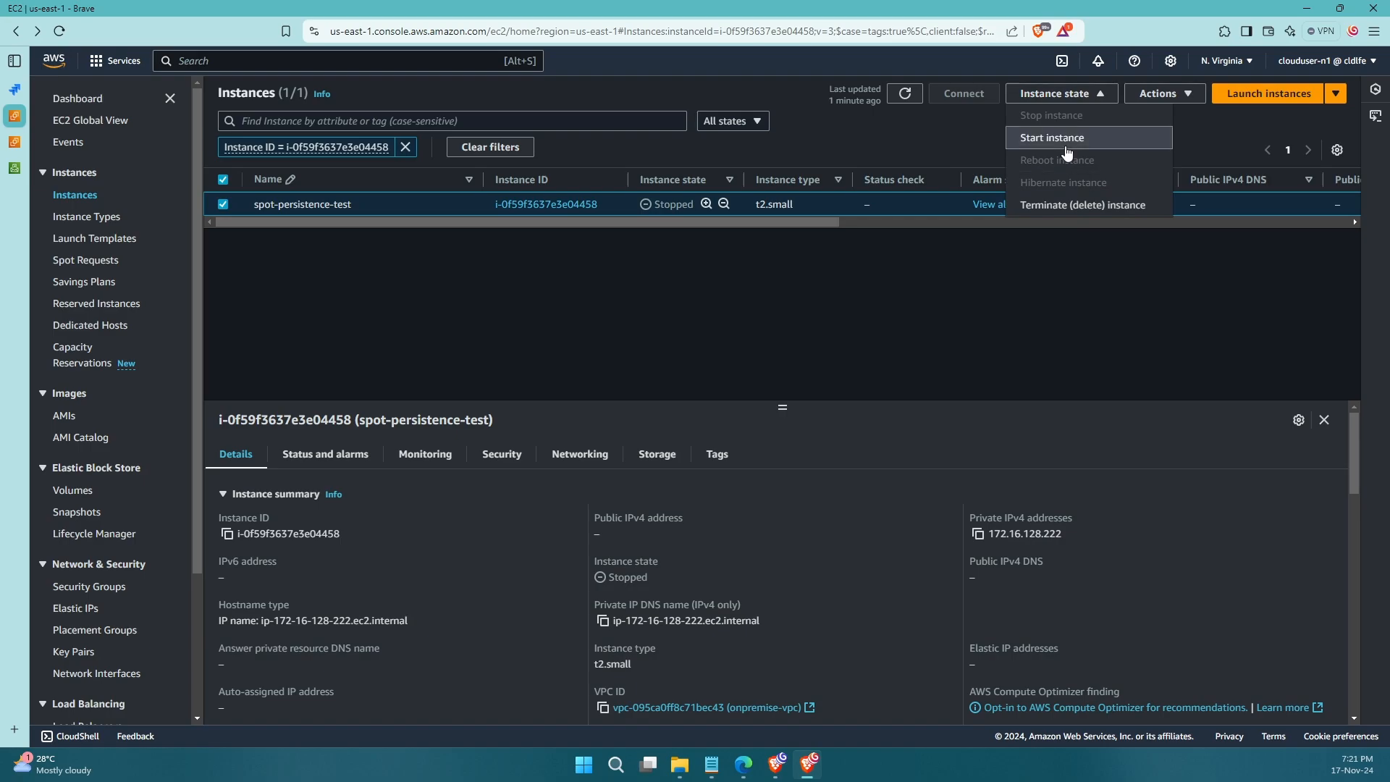
left_click(1067, 151)
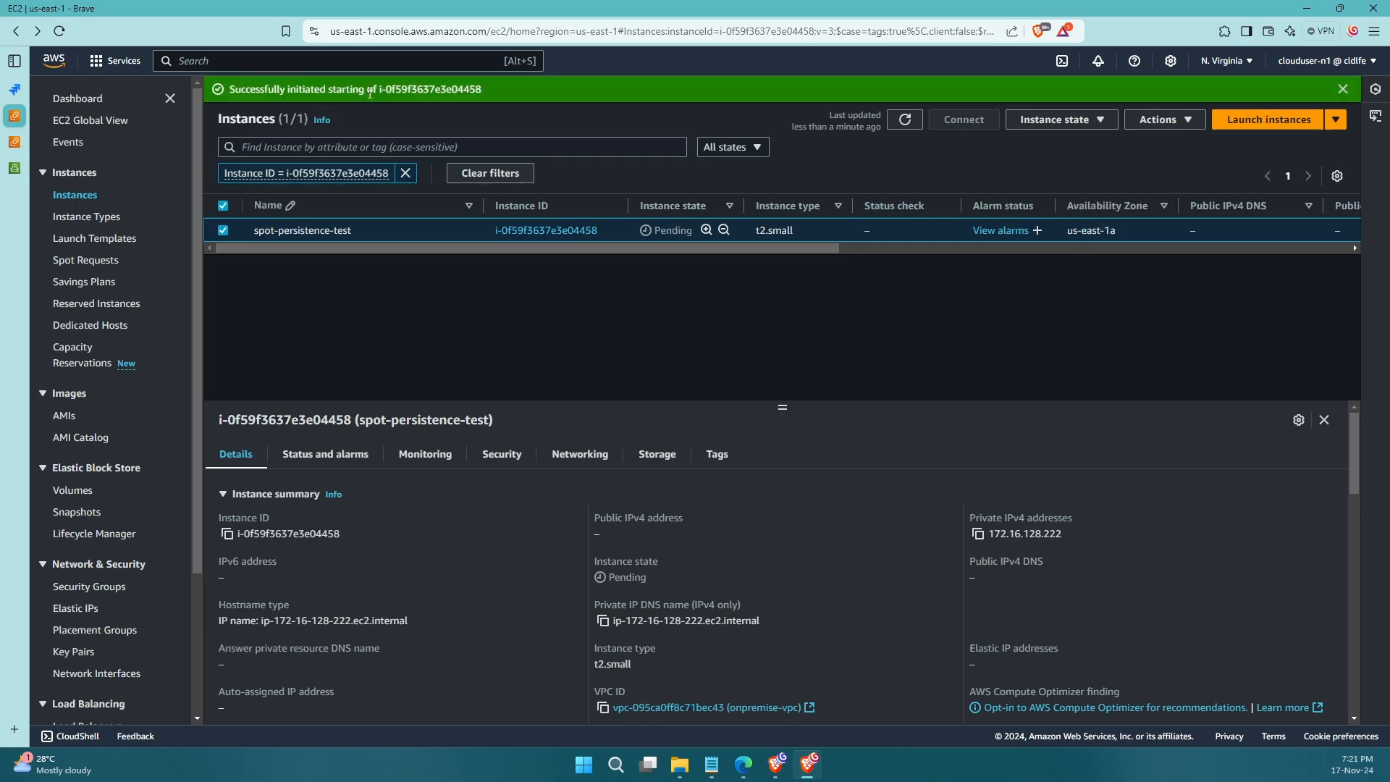
Refresh the instance list and the Spot requests to check the status of the restarted spot-persistence-test instance
left_click(906, 120)
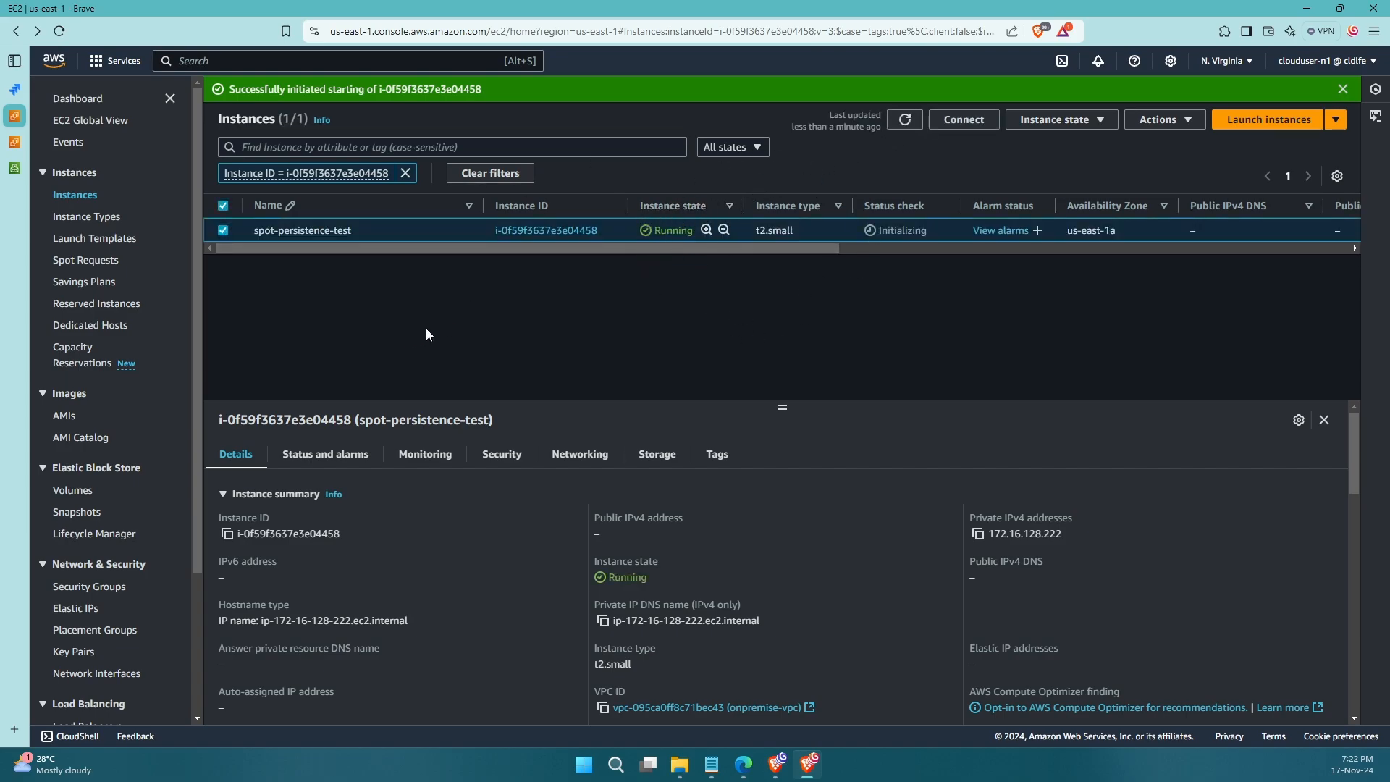
left_click(93, 262)
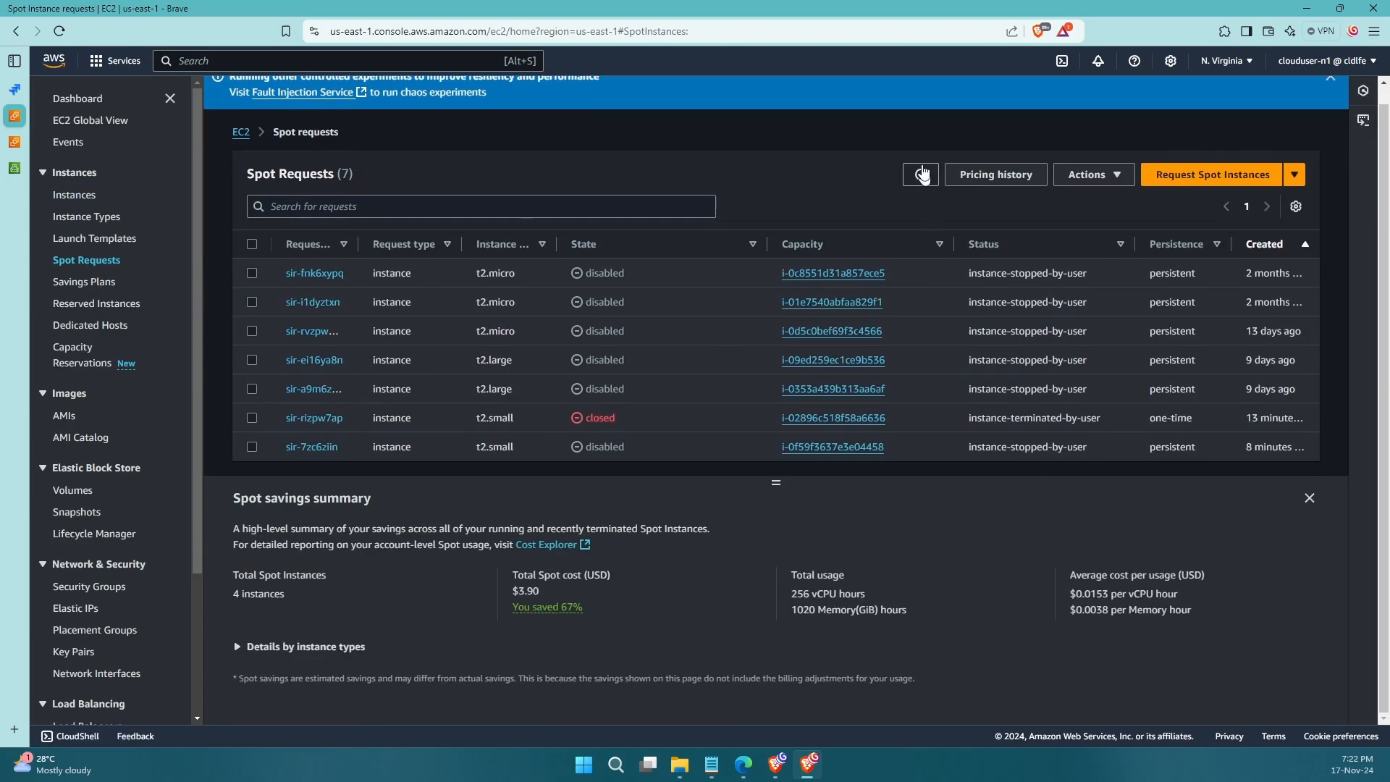
left_click(922, 173)
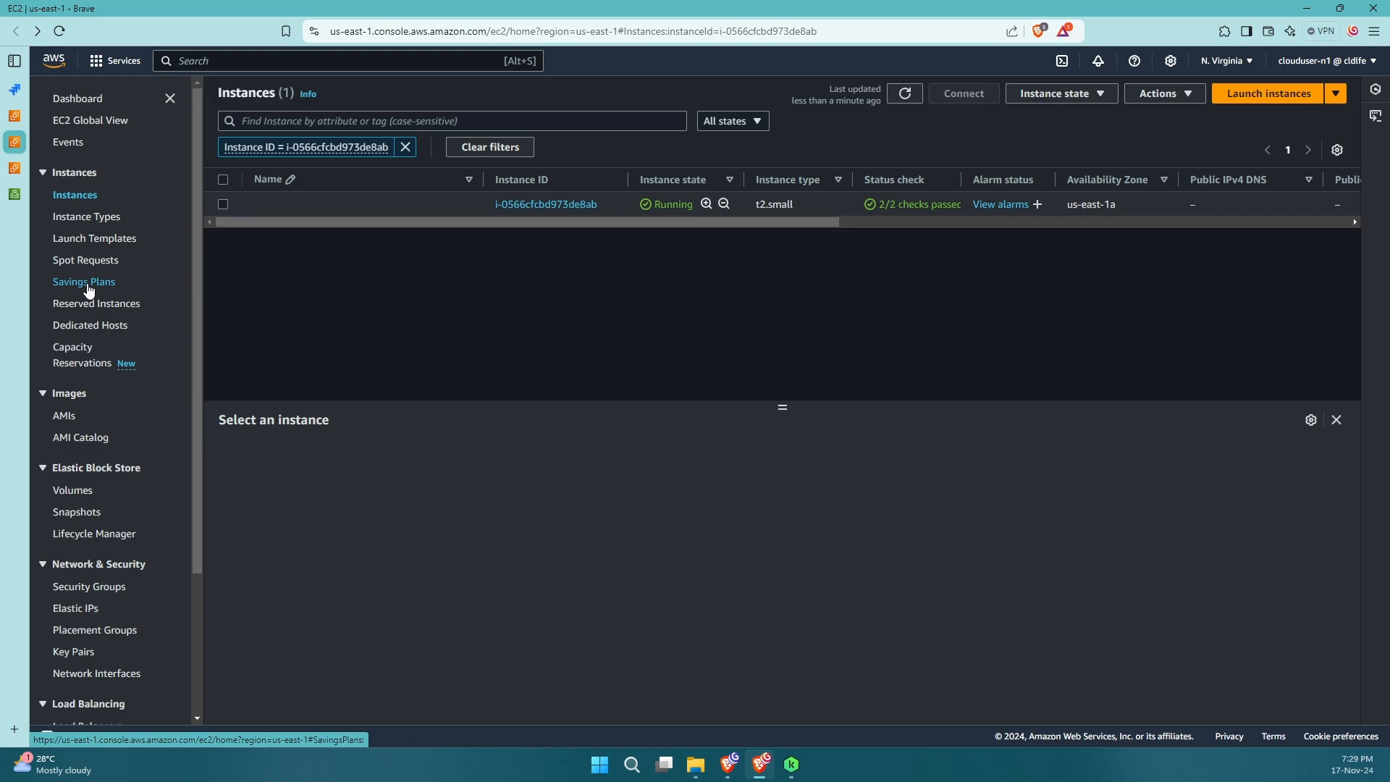
Stop the running t2.small instance i-0566cfcbd973de8ab and confirm the stop
left_click(223, 204)
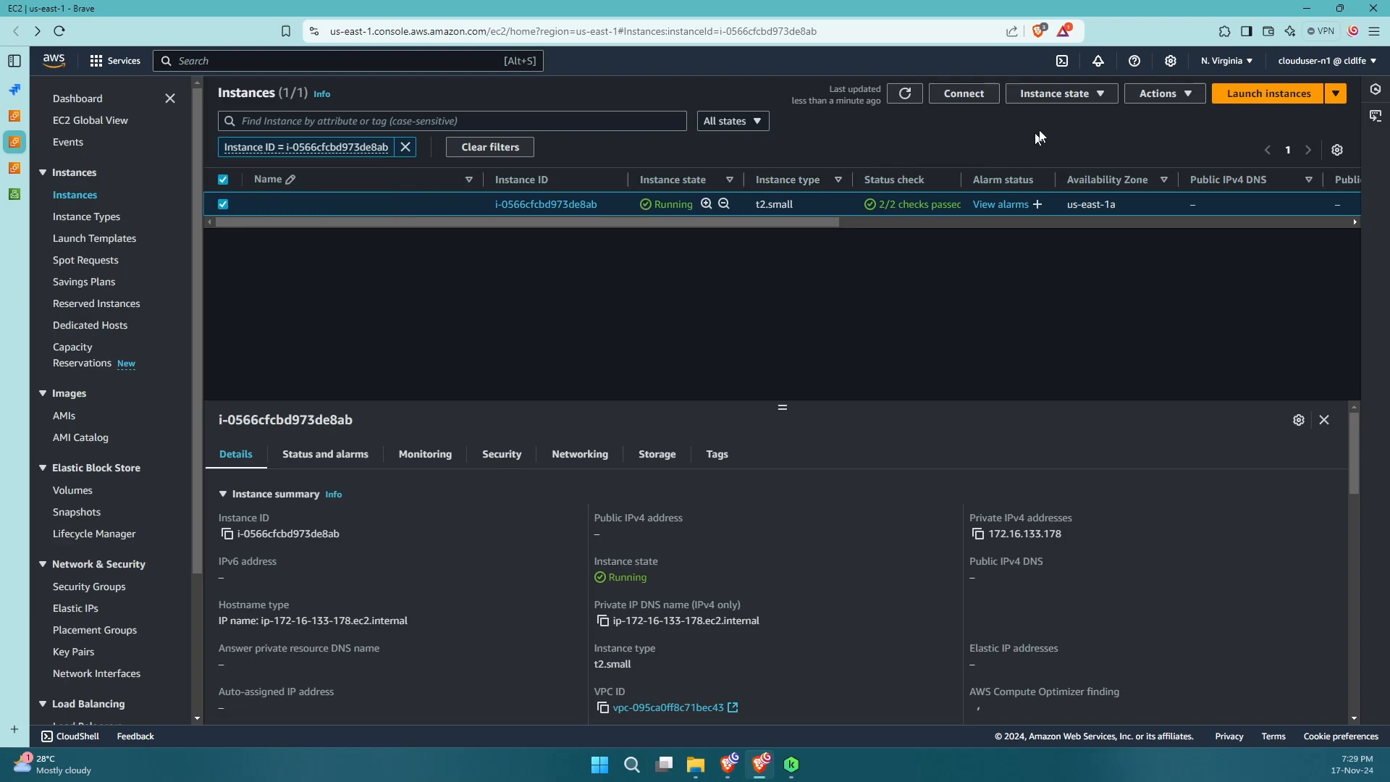
left_click(1058, 94)
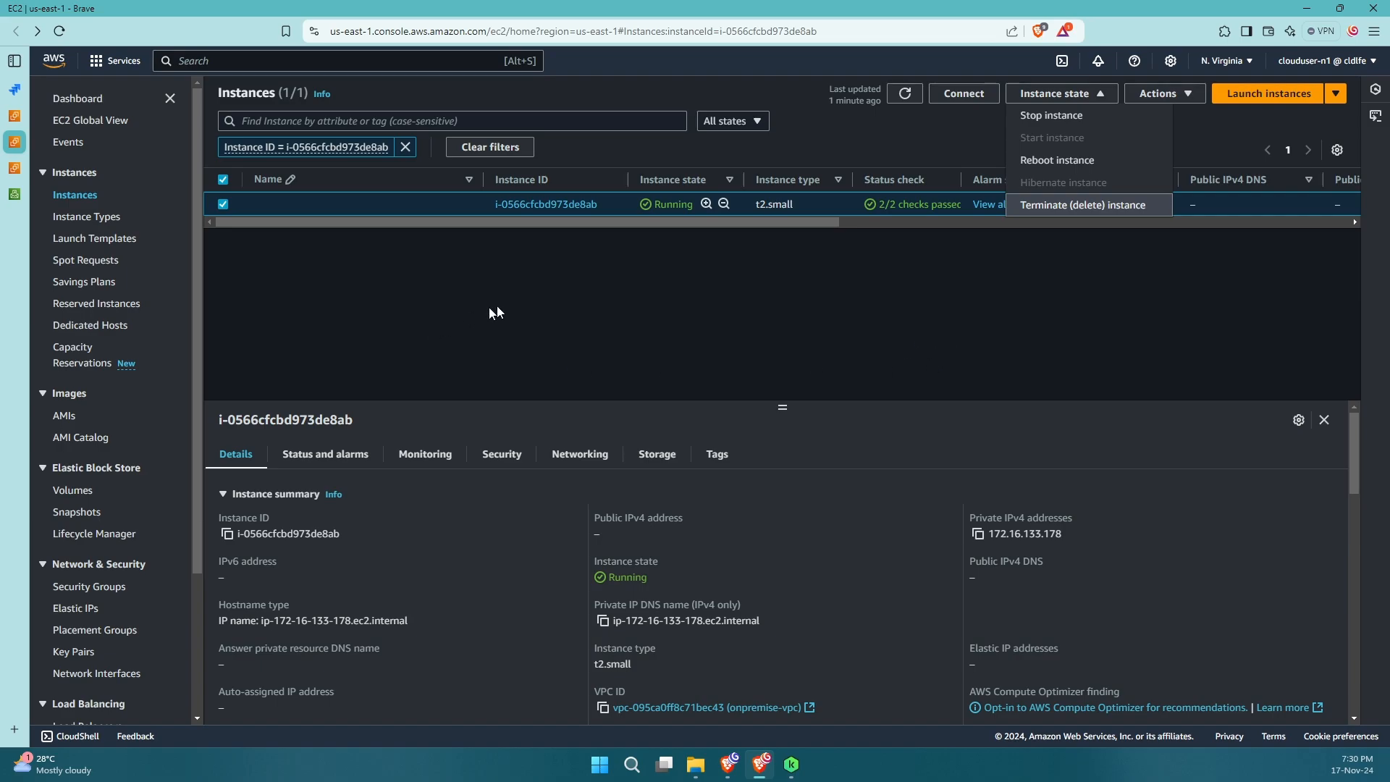
left_click(1082, 122)
left_click(1057, 517)
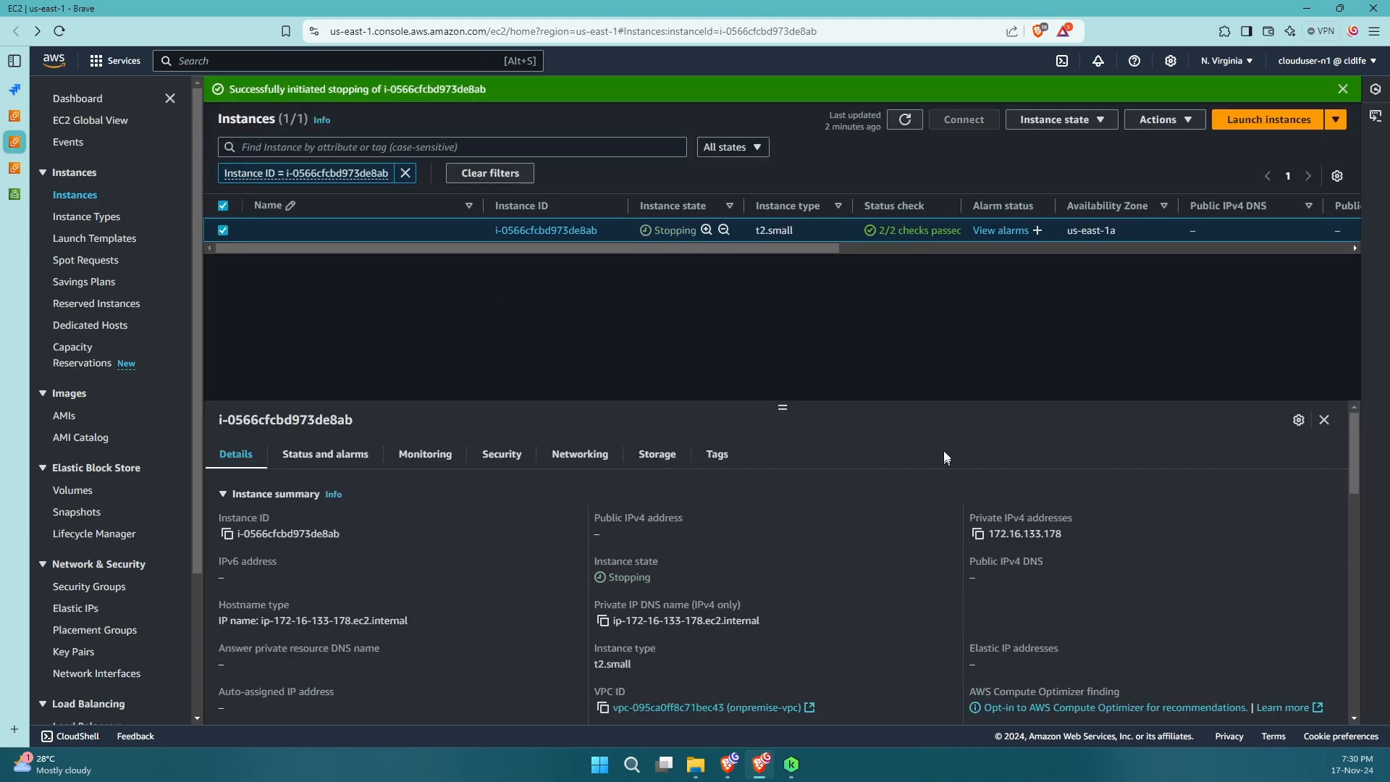
Cancel the persistent t2.small Spot request sir-7zc6ziin in the Spot requests list, with termination of its instances included
left_click(16, 118)
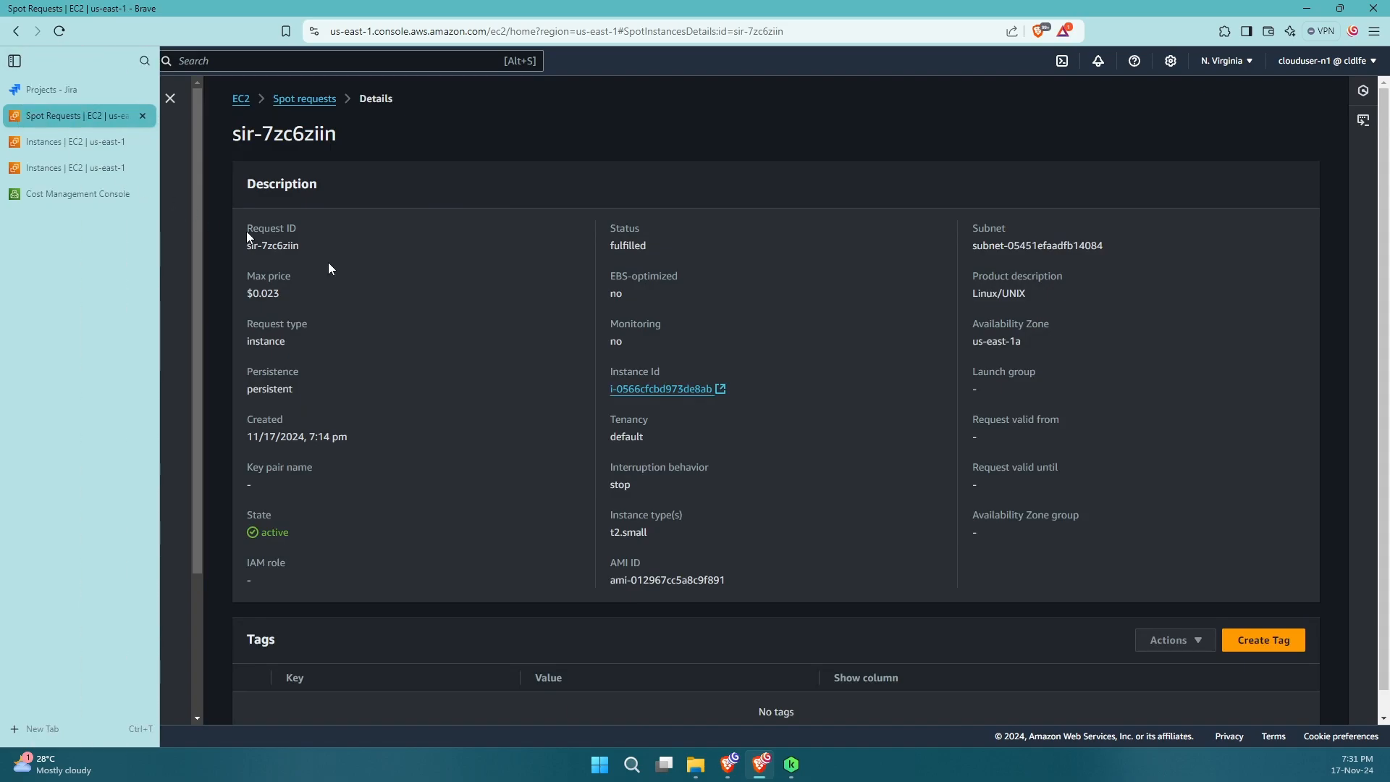
left_click(307, 99)
scroll(637, 351, "down", 1)
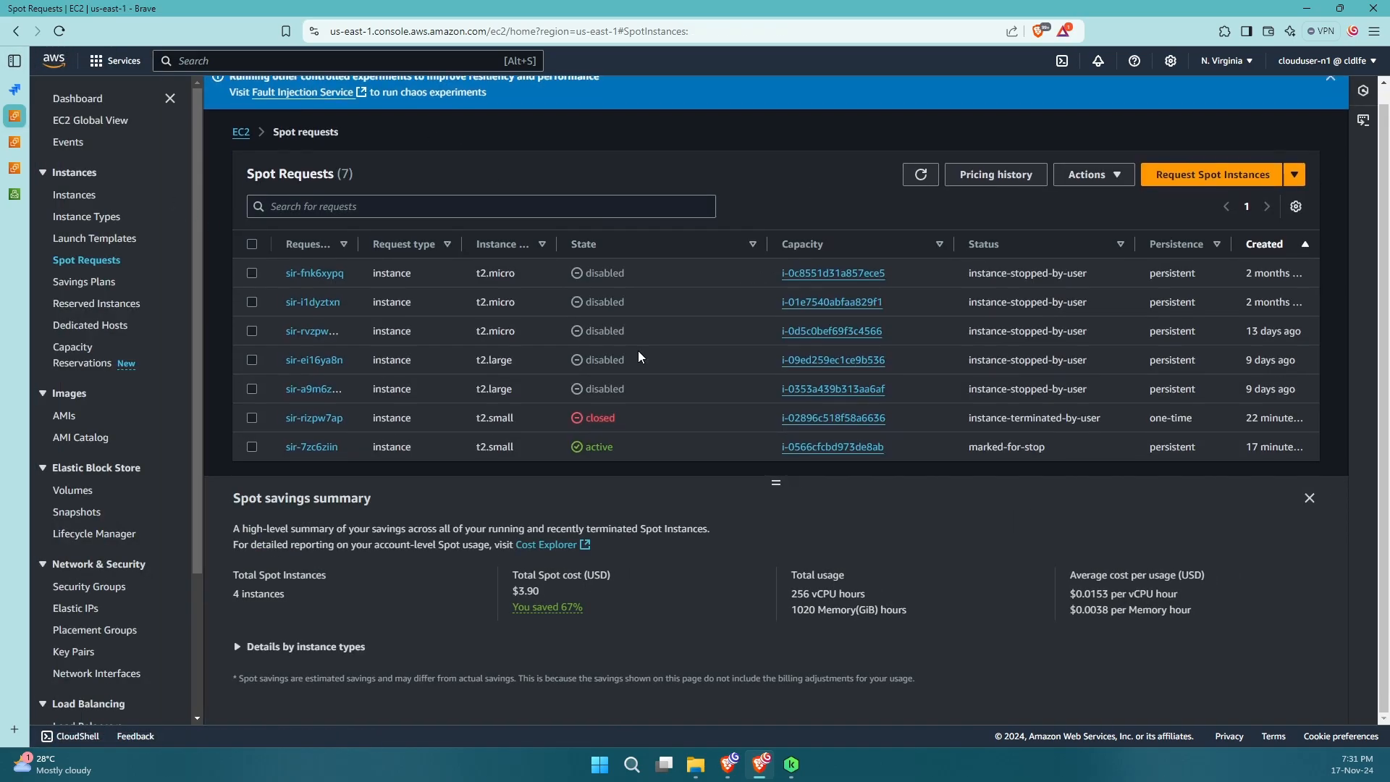
left_click(254, 445)
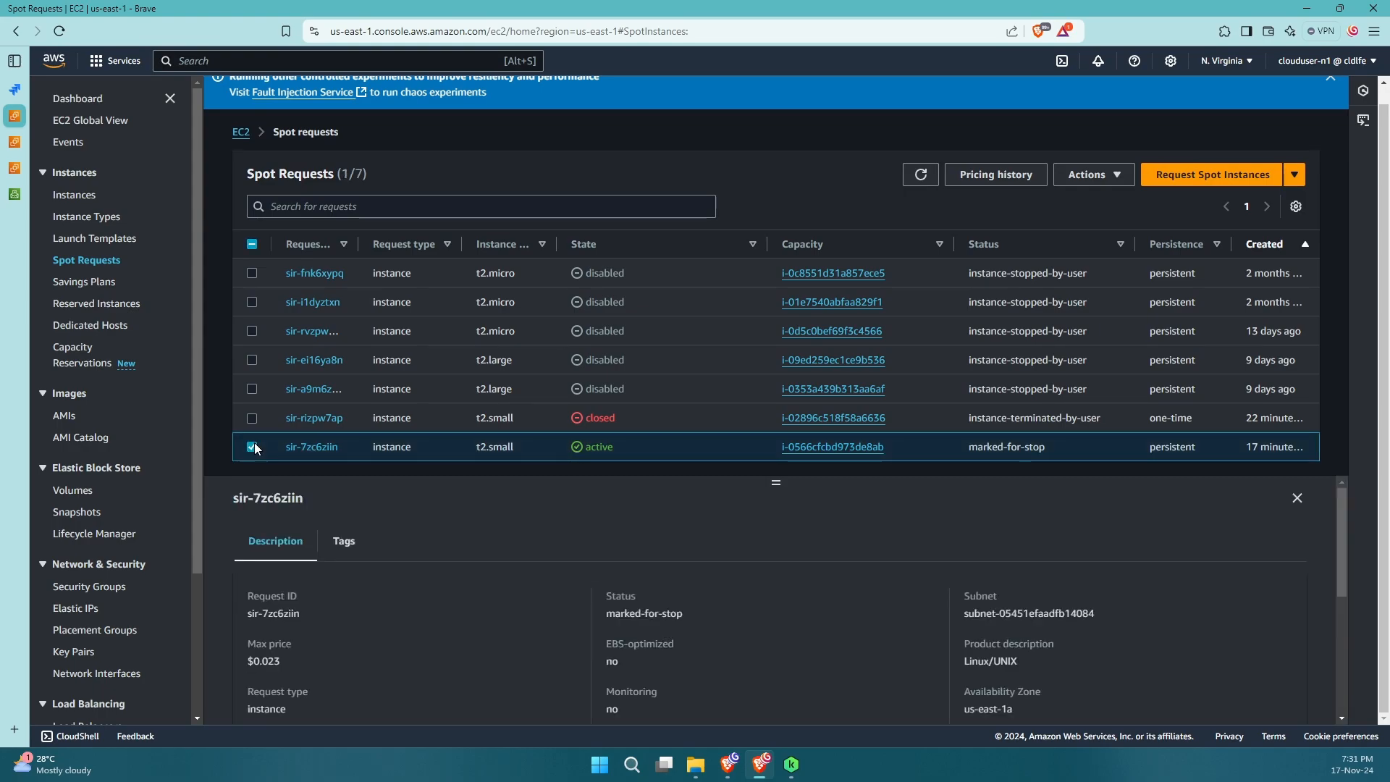
left_click(1088, 181)
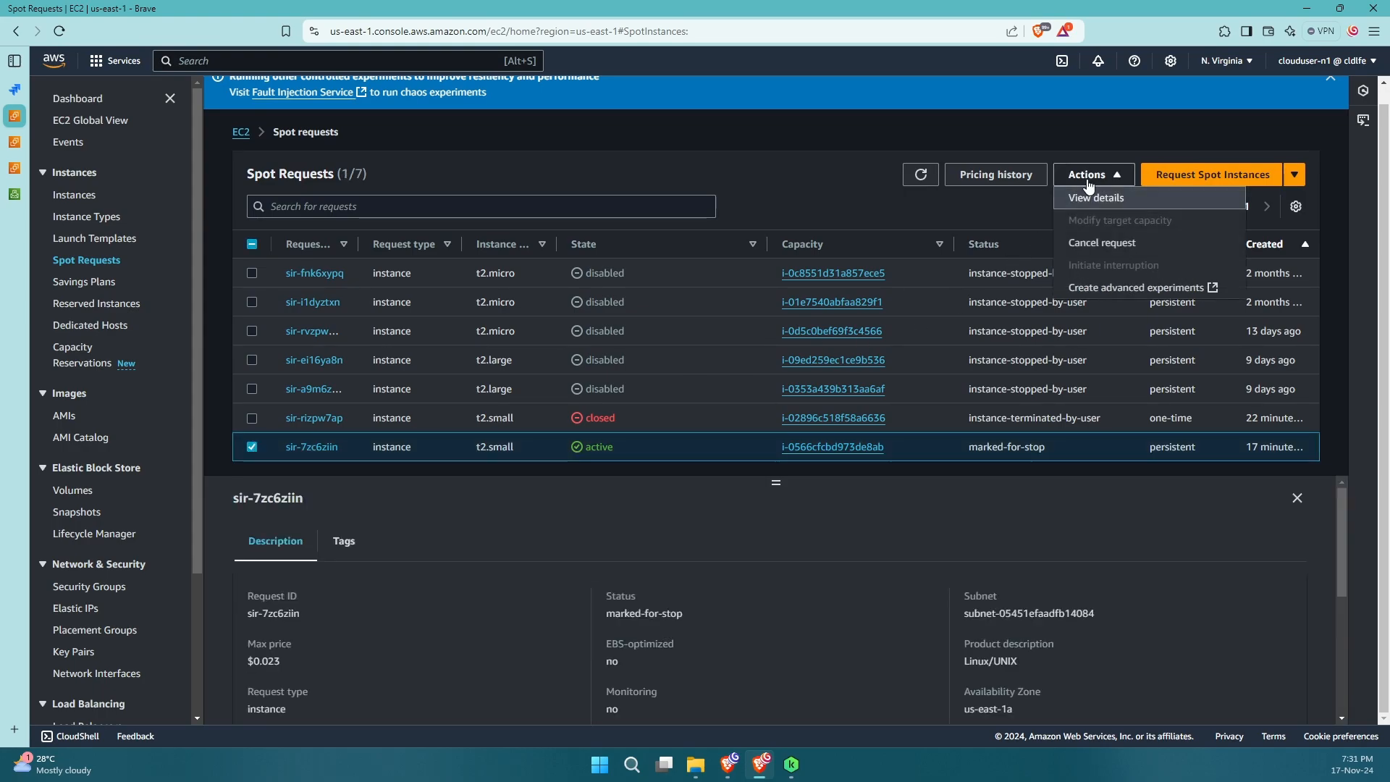
left_click(1114, 246)
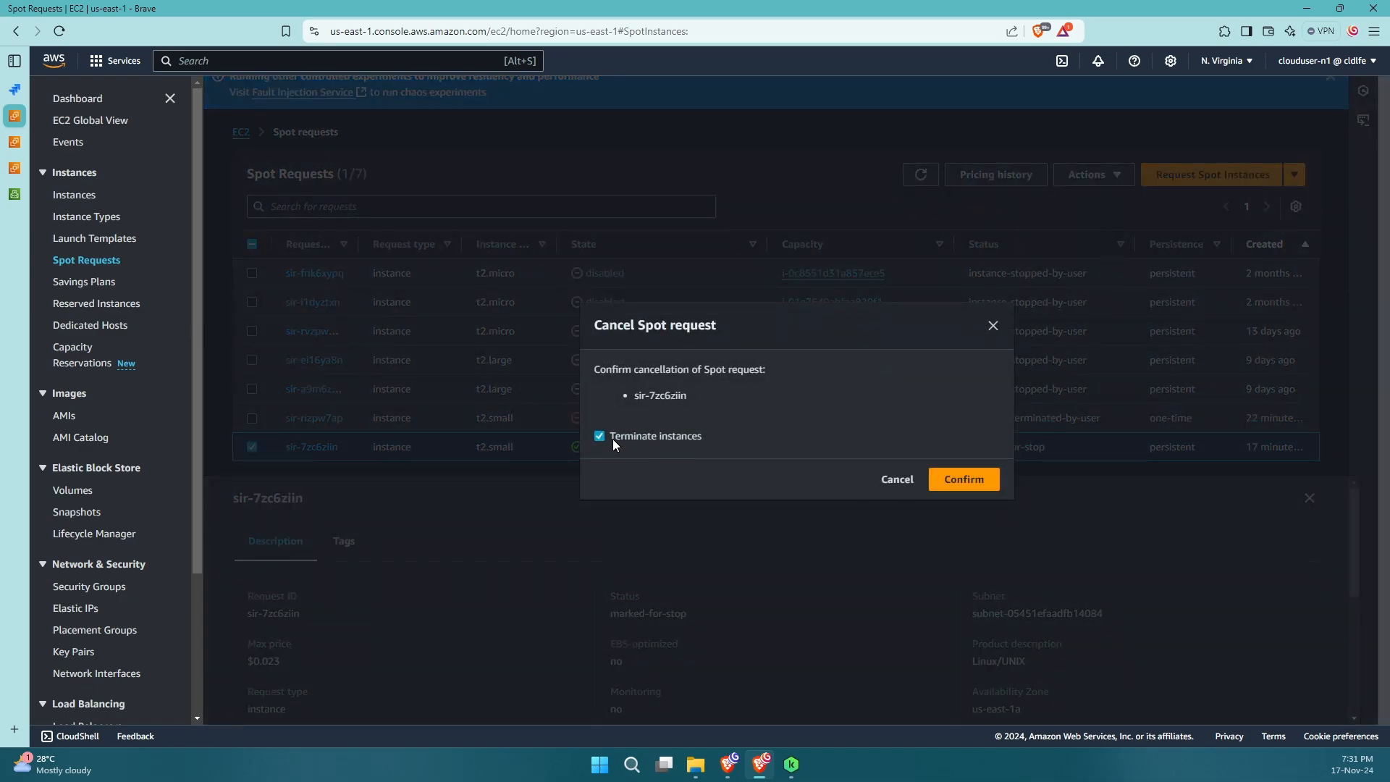
left_click(964, 480)
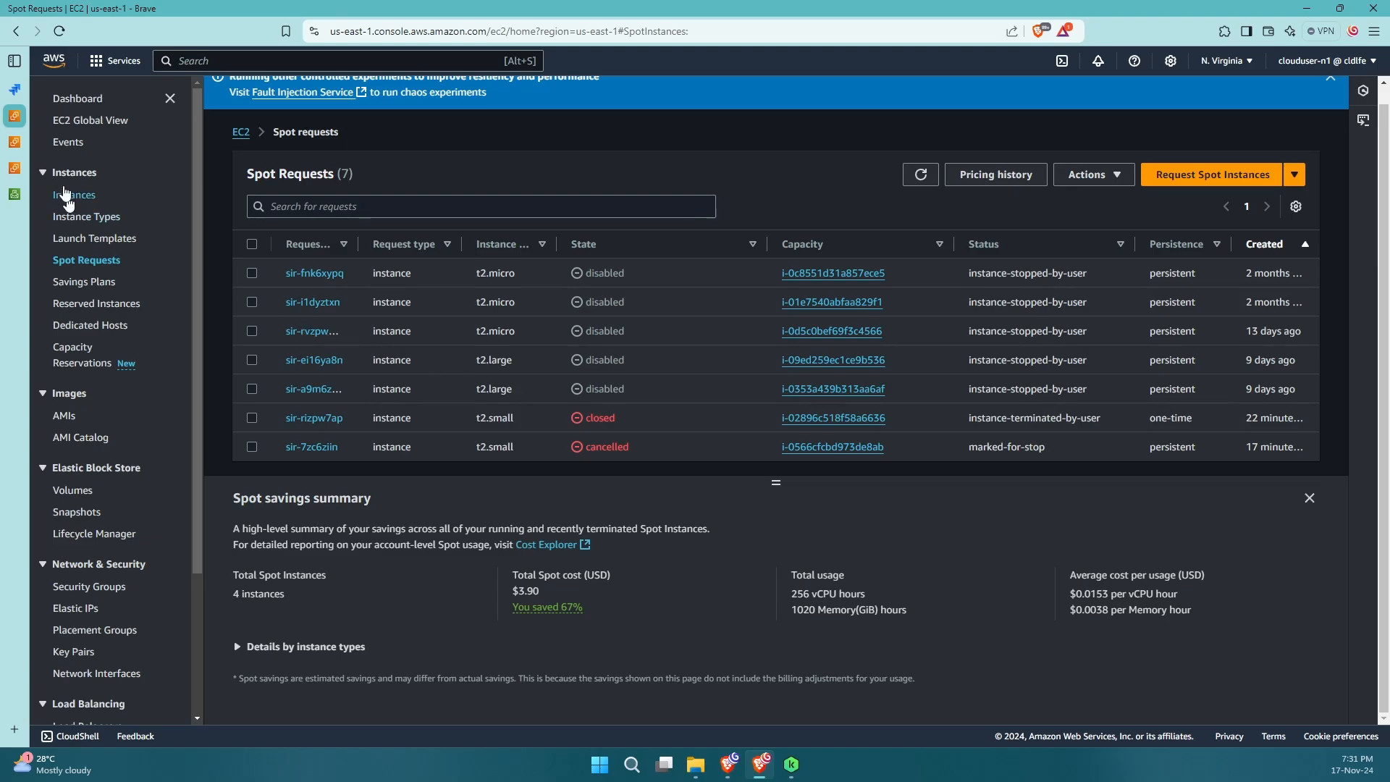
Refresh the instance list to check the state of i-0566cfcbd973de8ab, and return to the Spot requests list
left_click(19, 147)
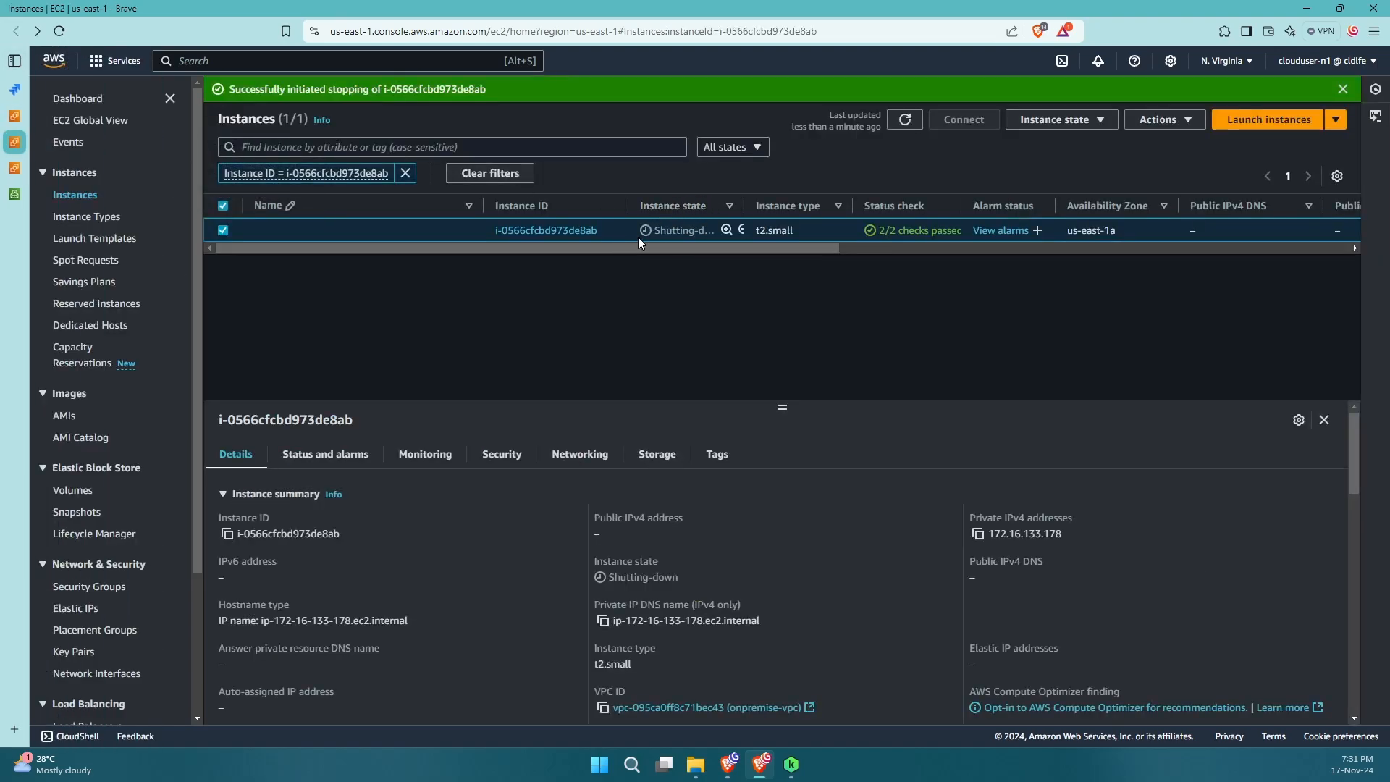
left_click(906, 122)
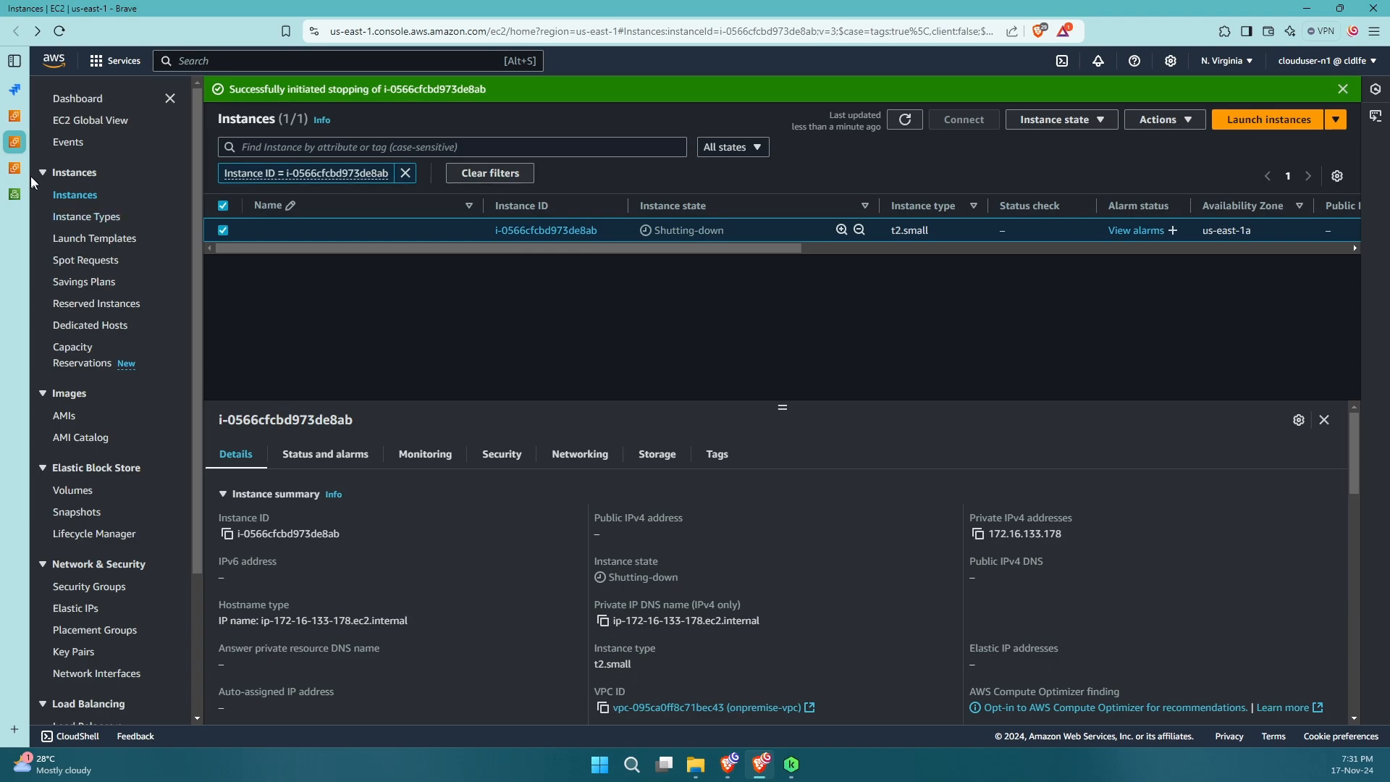
left_click(15, 116)
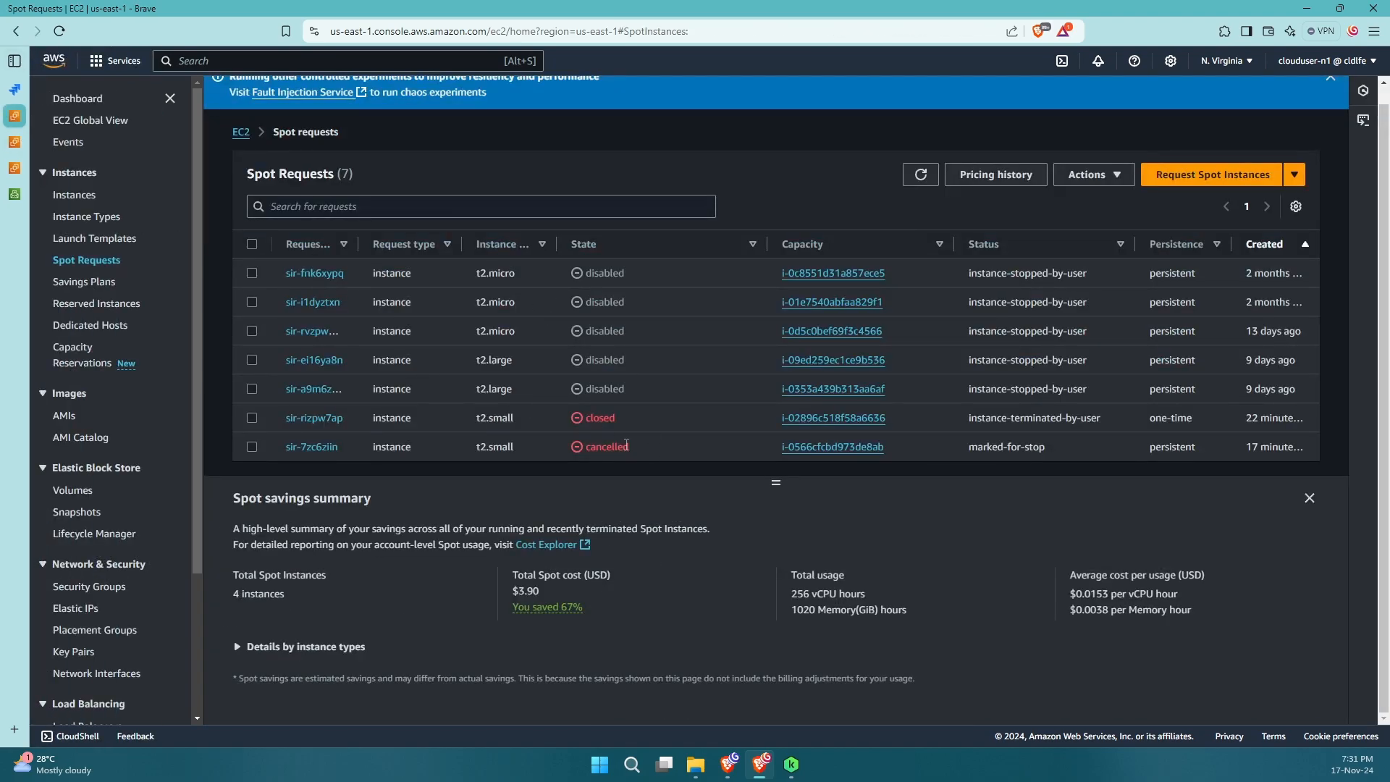